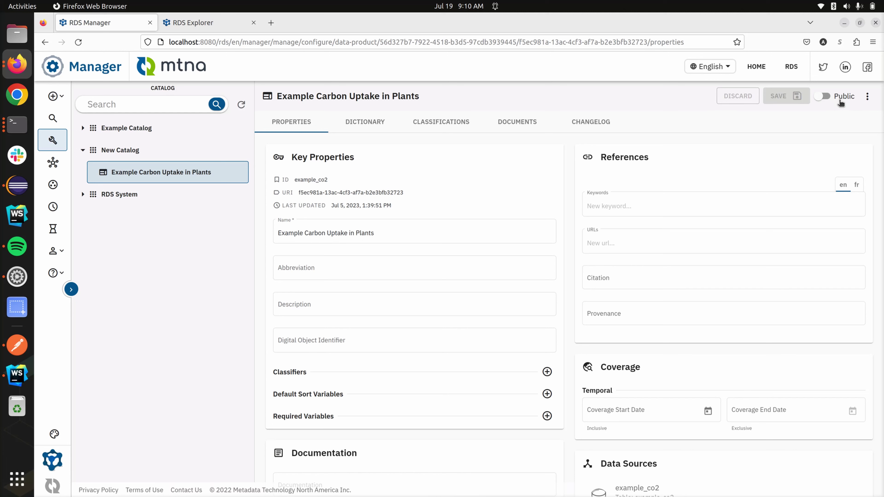
click(864, 99)
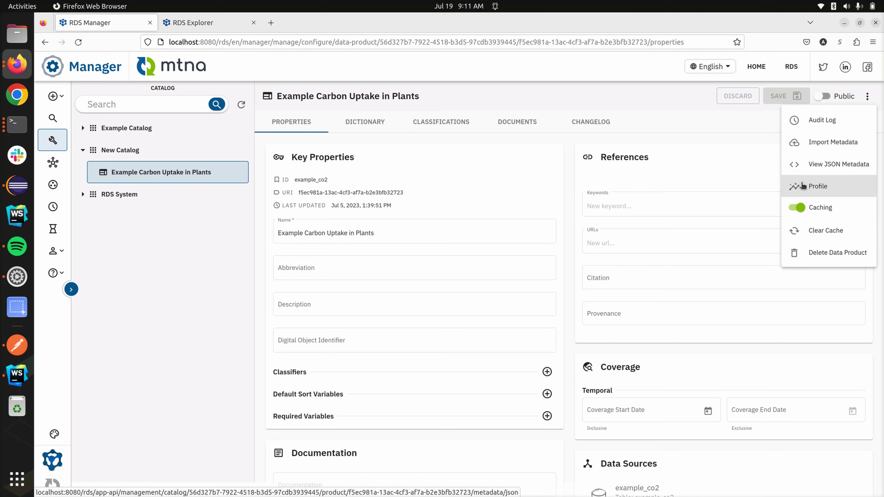
click(727, 139)
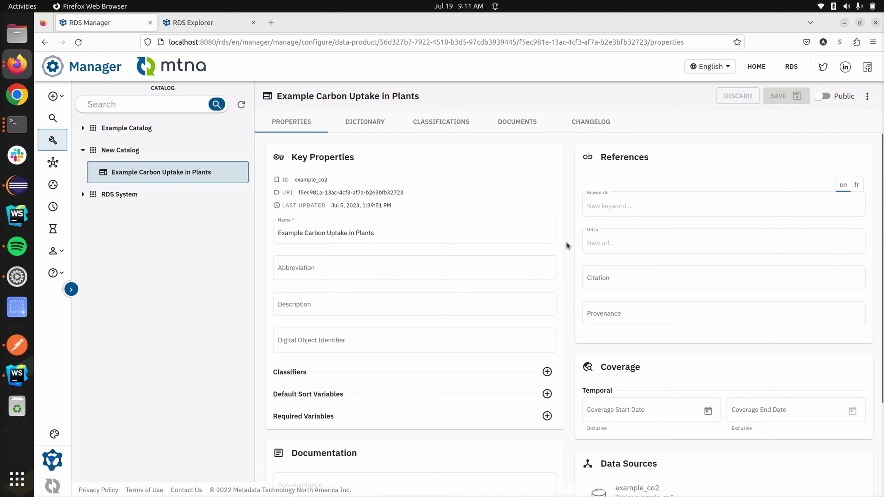
Enter CO2 as the English abbreviation of the Example Carbon Uptake in Plants data product
click(423, 274)
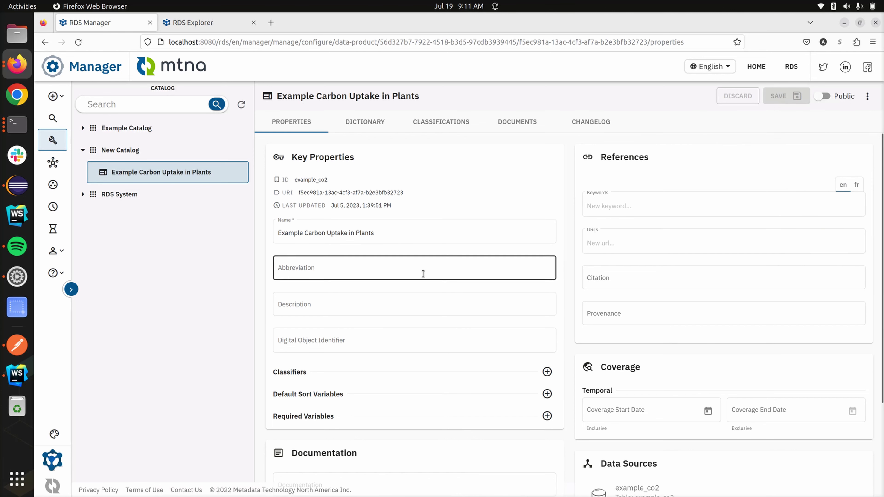
click(387, 270)
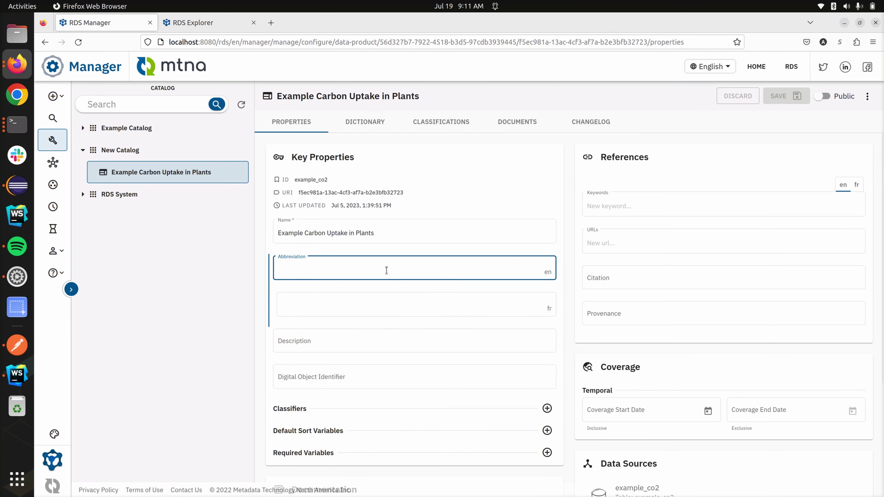
text(CO2)
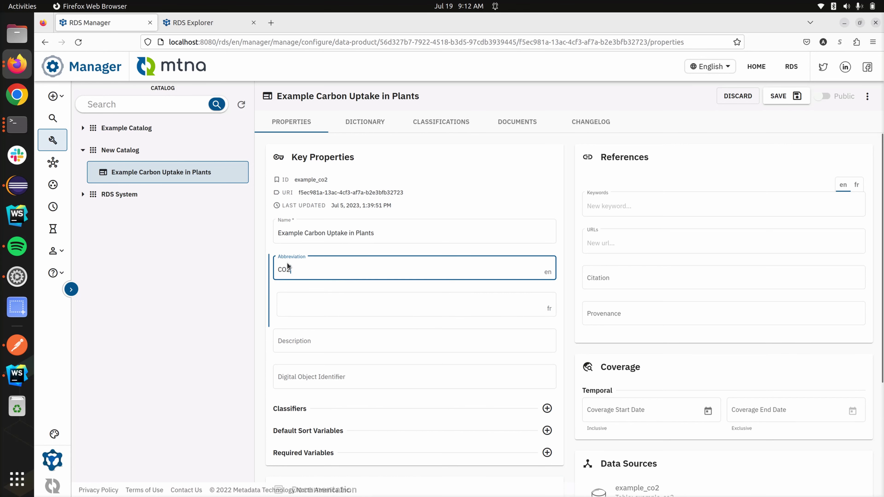
click(259, 267)
click(297, 301)
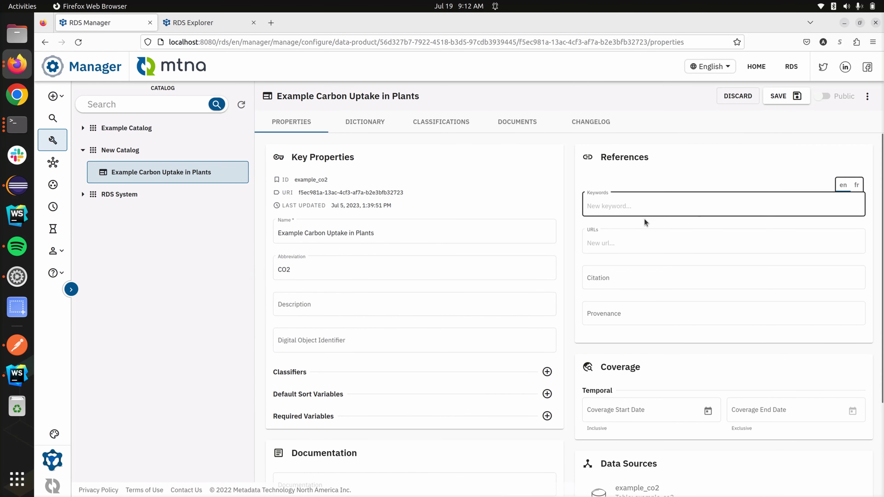
Look over the remaining data product properties and view the codes of the product classifier
scroll(642, 256, down, 3)
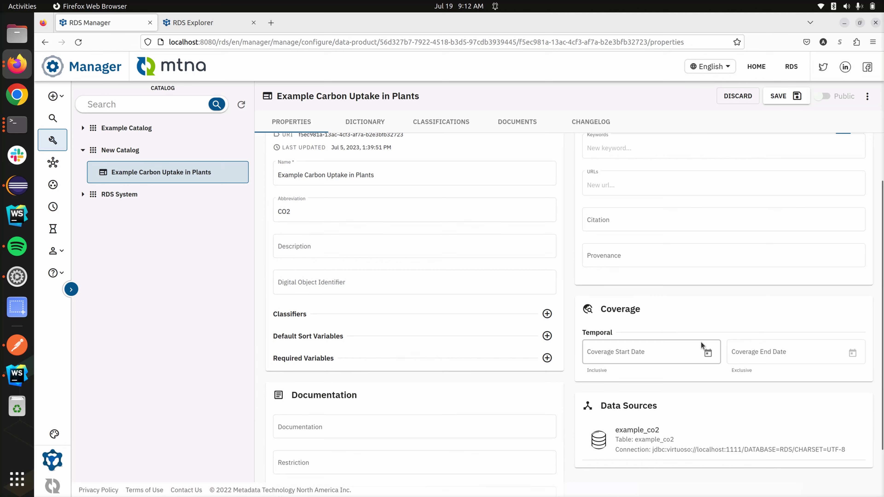
scroll(679, 341, down, 2)
scroll(497, 291, up, 4)
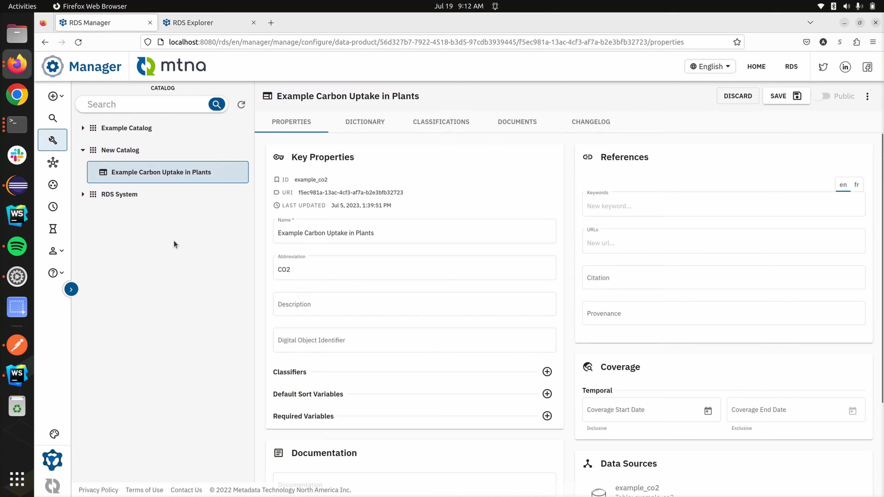
click(70, 290)
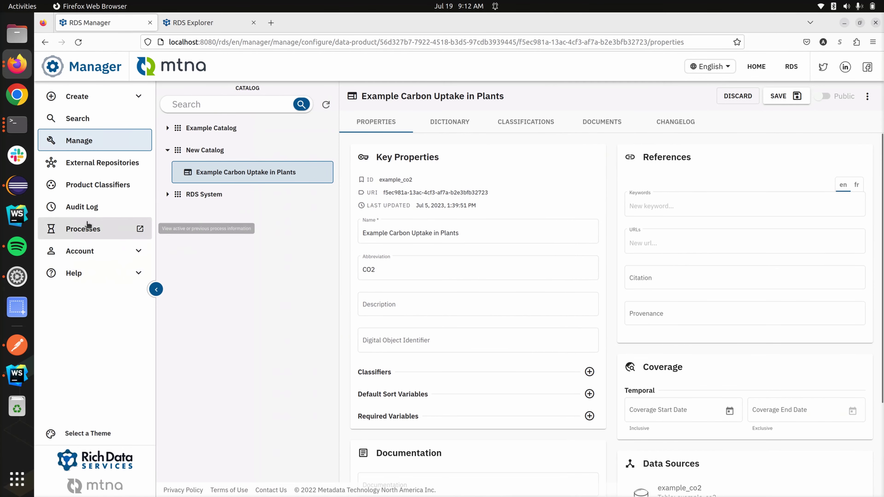
click(93, 187)
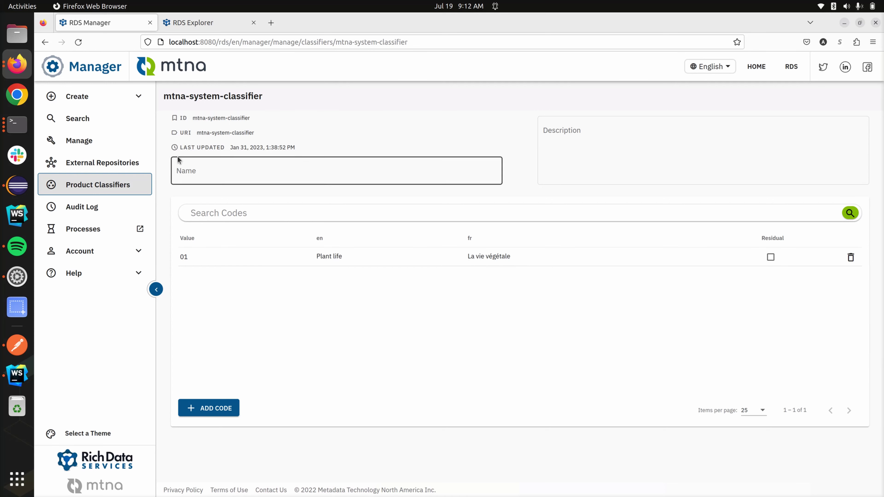
Filter the data product search by the Plant life classifier, and clear the filter again
click(101, 125)
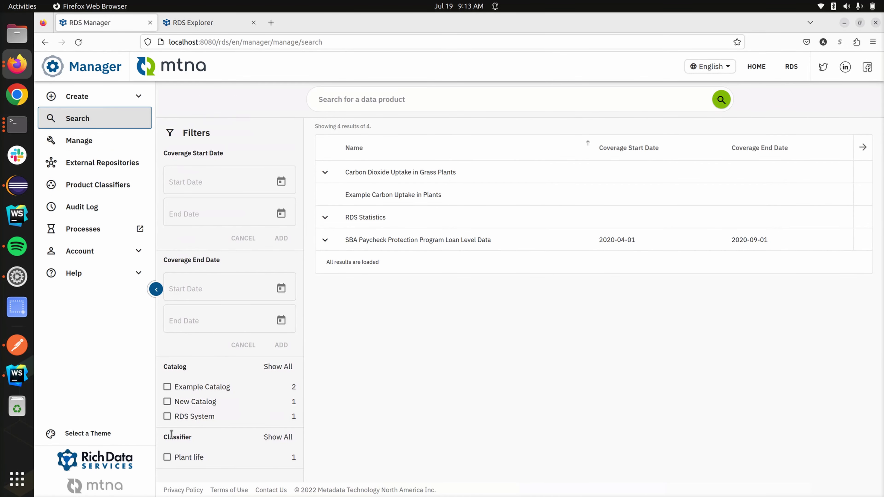
drag(168, 437, 195, 438)
click(195, 438)
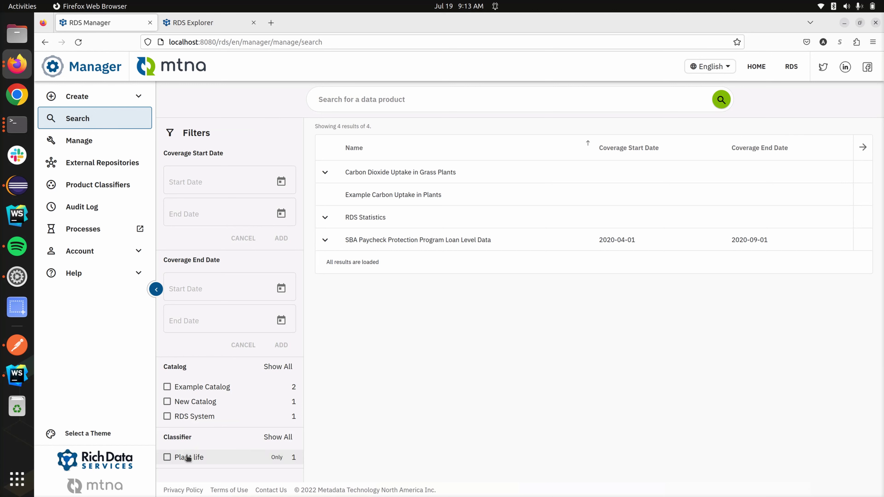
click(188, 458)
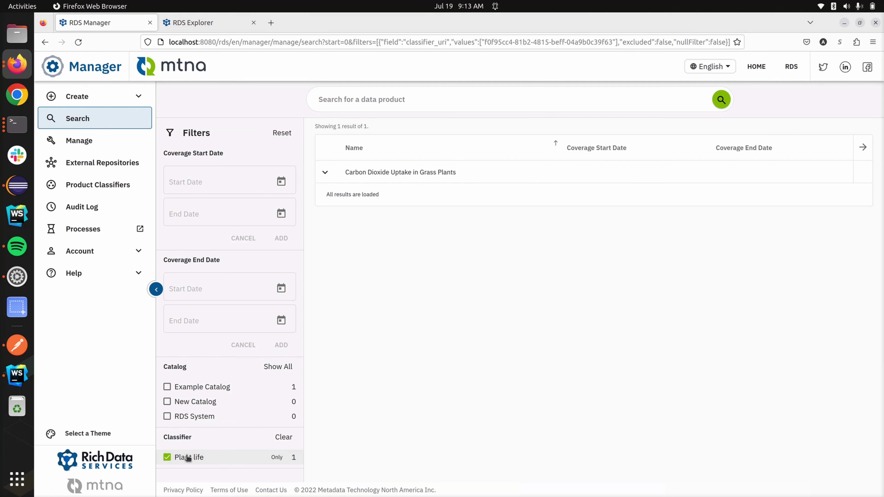
click(188, 458)
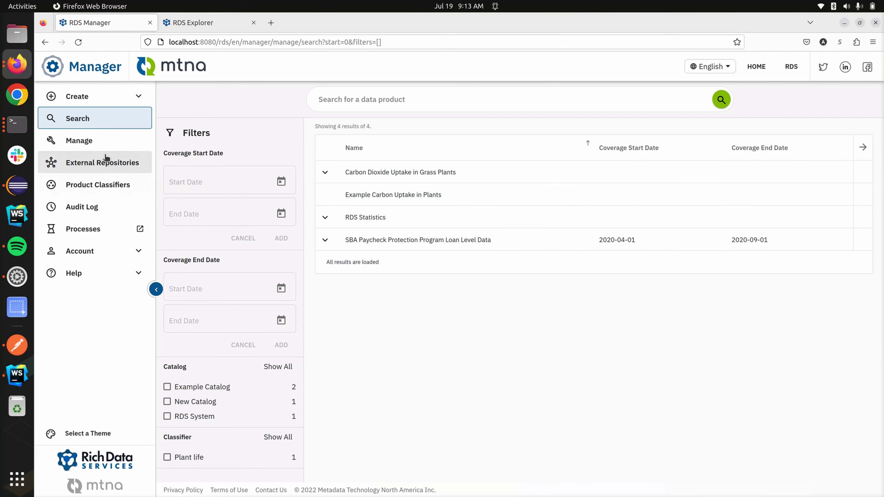
Add the 01 Plant life classifier to the Example Carbon Uptake in Plants data product in New Catalog
click(92, 141)
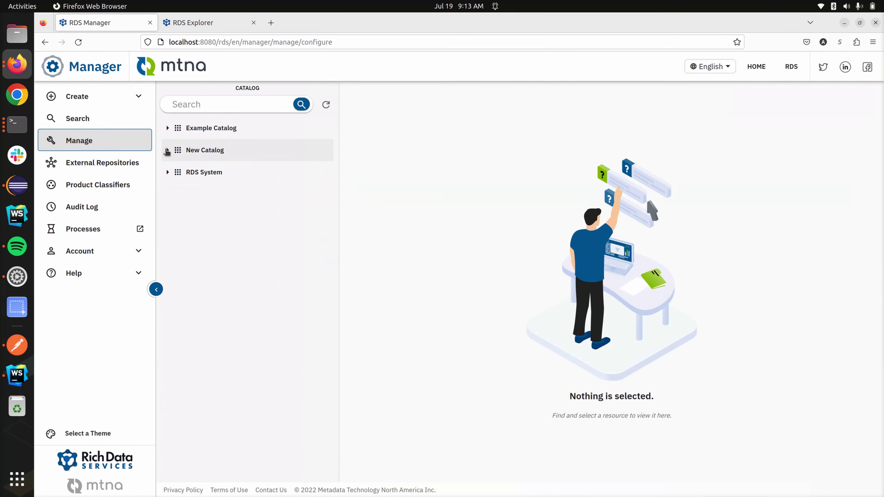
click(166, 151)
click(207, 167)
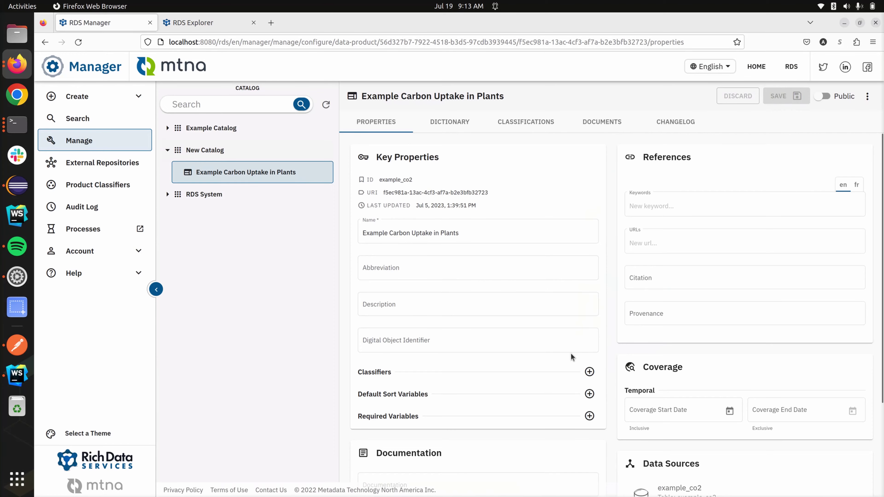
click(590, 371)
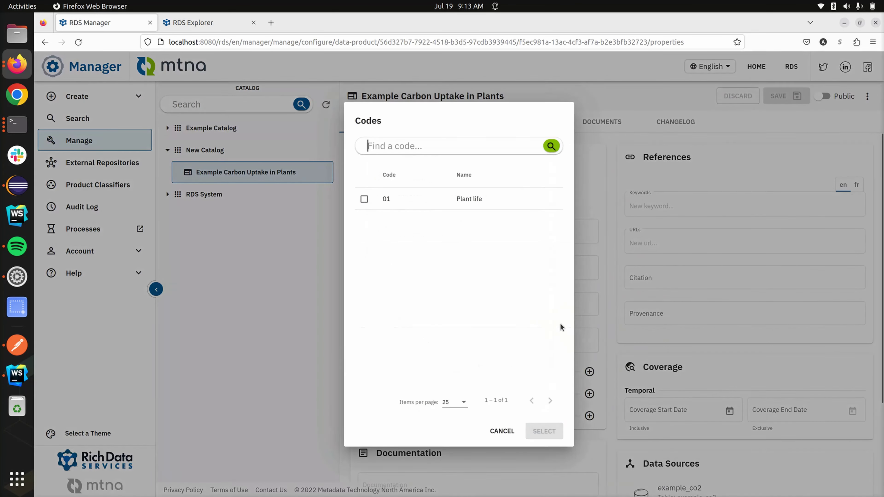
click(364, 199)
click(552, 428)
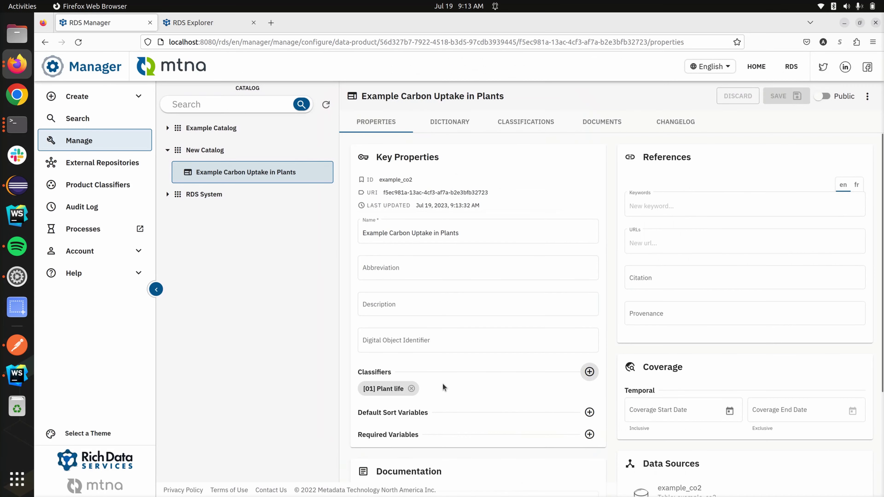
Check the data products classified as Plant life in the product search
click(121, 122)
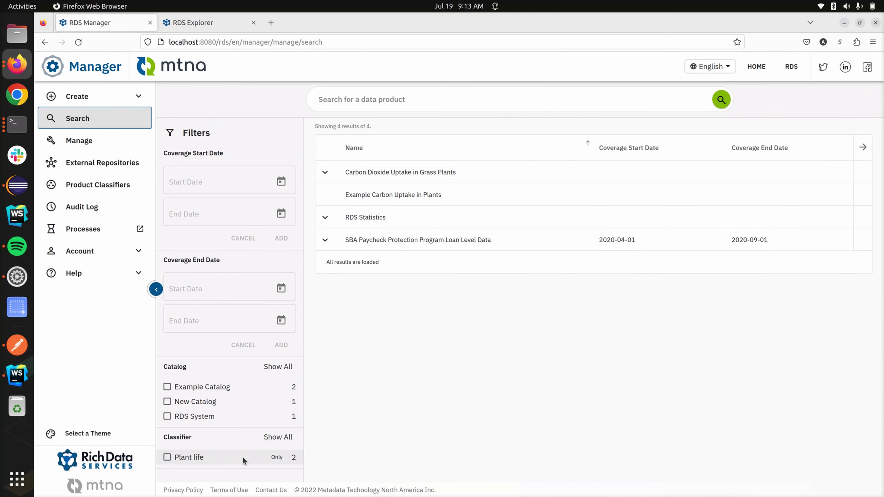
click(200, 459)
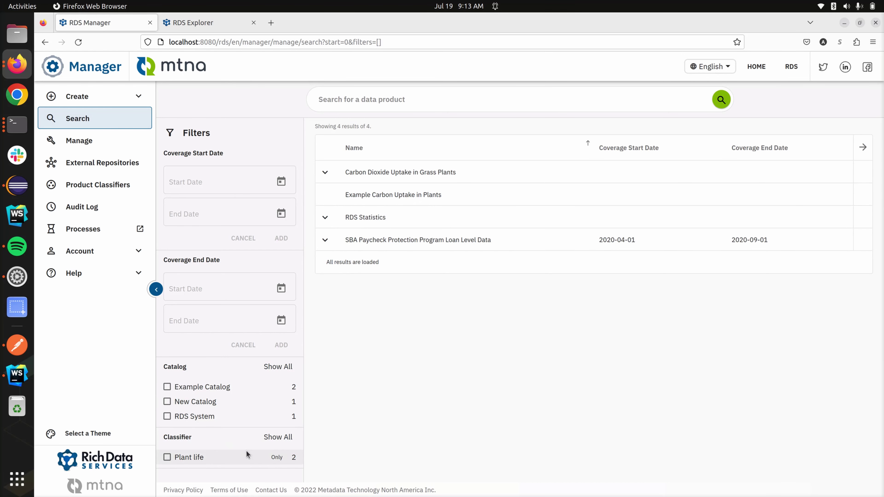
Set Plant and conc as default sort variables of Example Carbon Uptake in Plants in New Catalog
click(91, 148)
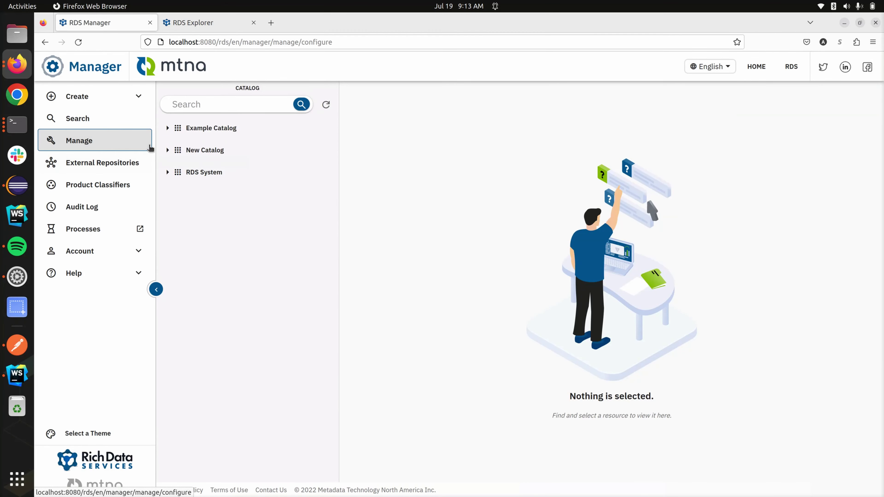
click(167, 150)
click(215, 171)
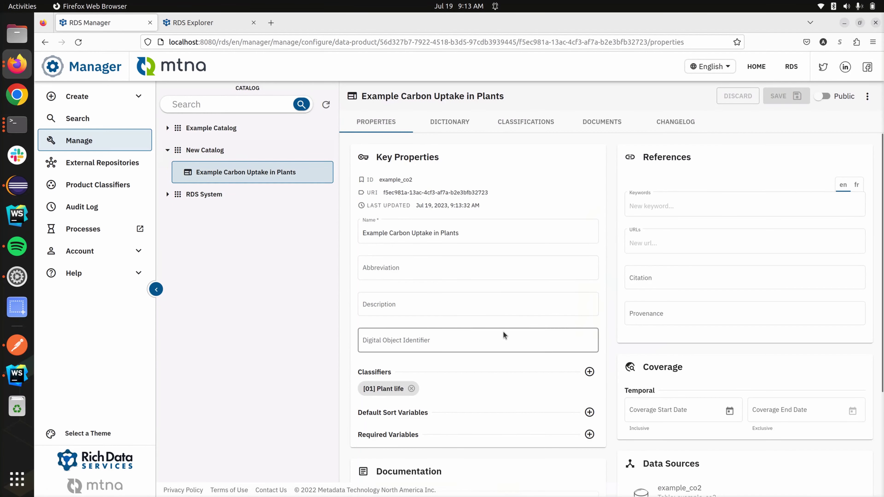
scroll(498, 280, down, 2)
scroll(509, 280, down, 2)
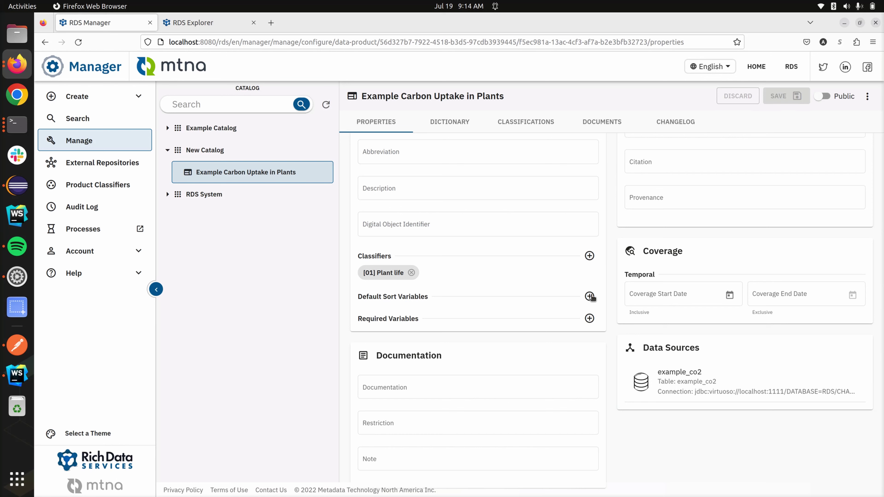
click(590, 297)
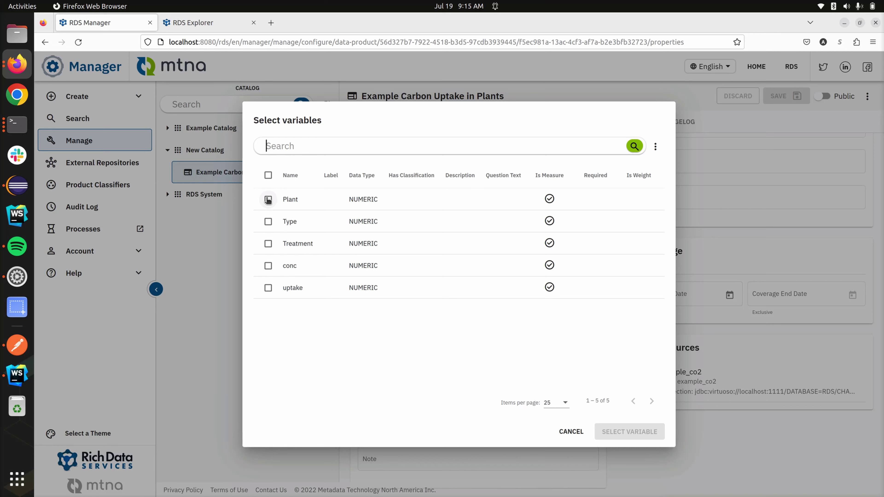
click(268, 200)
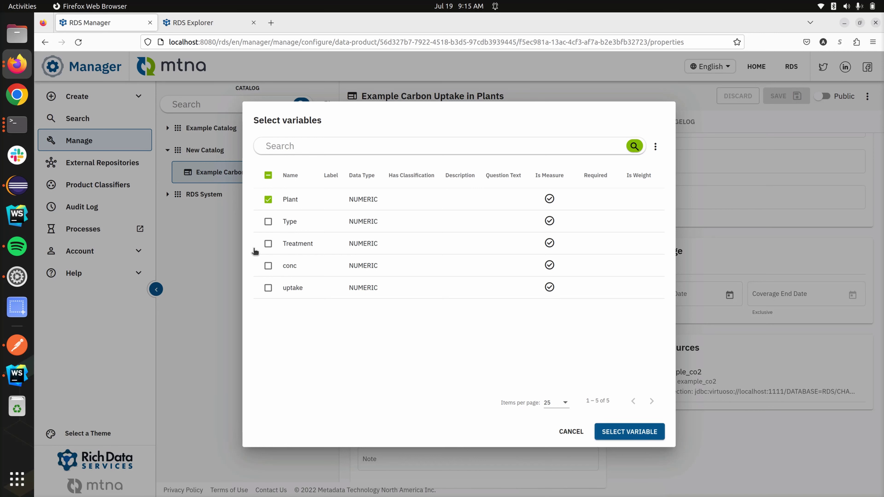
click(268, 266)
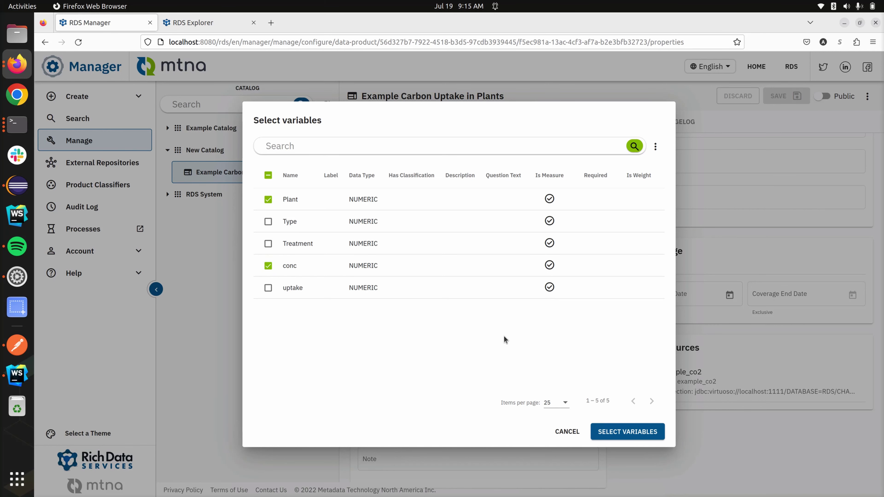
click(621, 431)
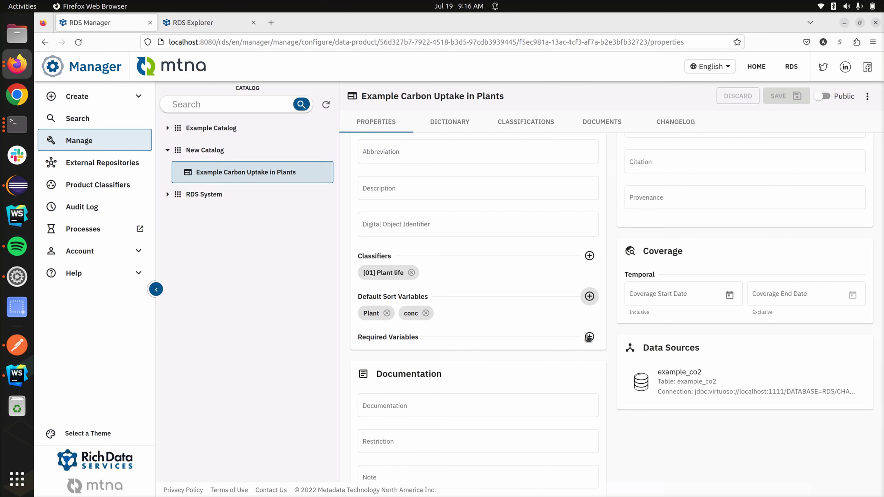
Add Plant as a required variable of the data product
click(589, 337)
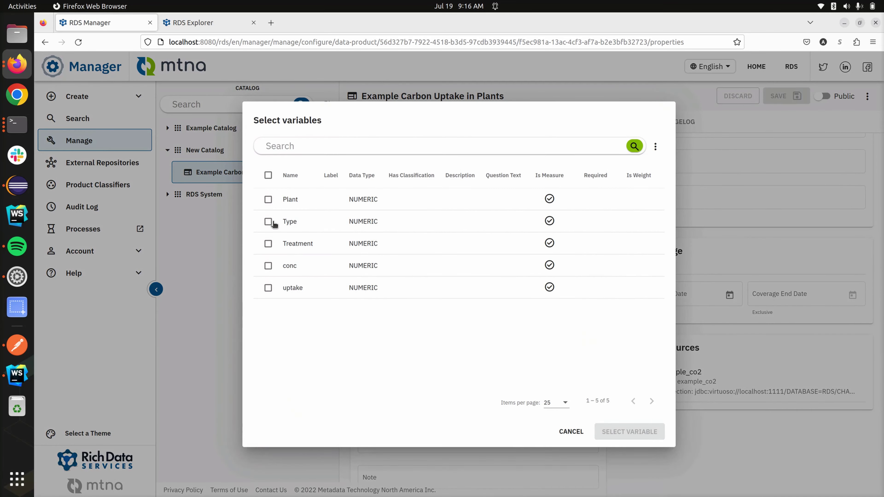
click(268, 199)
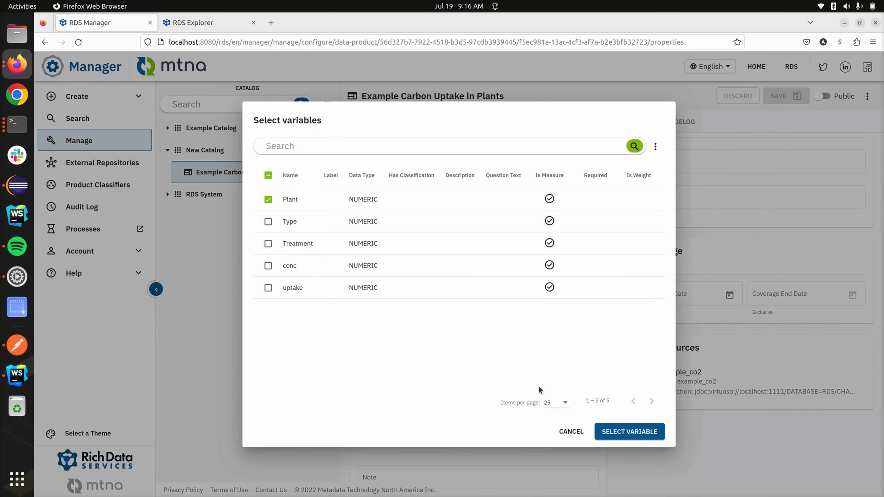
click(612, 429)
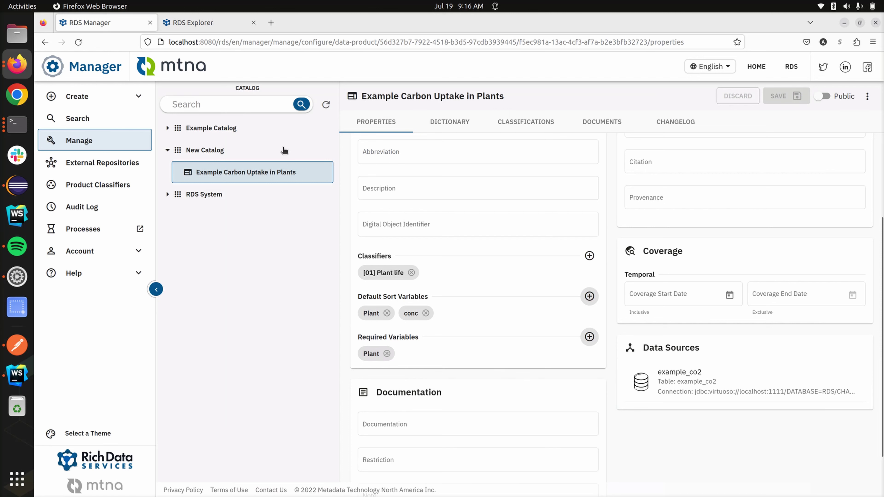
Reload the data in RDS Explorer and narrow the browser window to examine the required Plant column while scrolling sideways
click(219, 28)
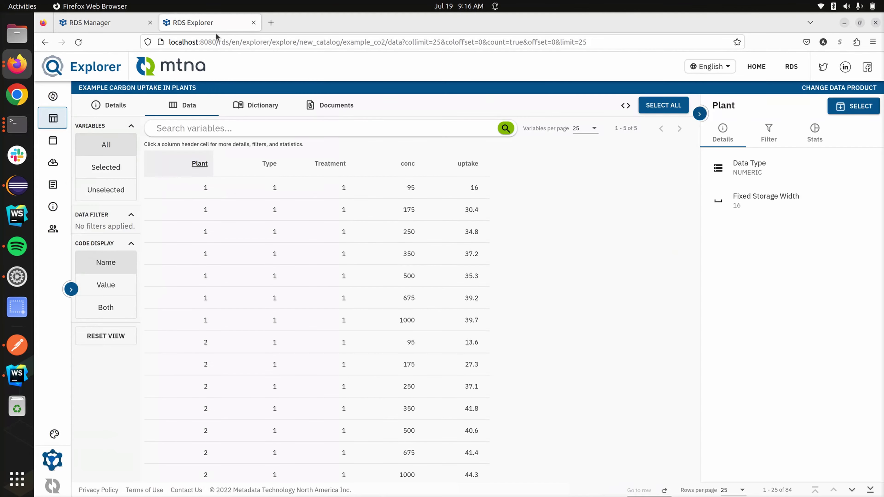
click(79, 43)
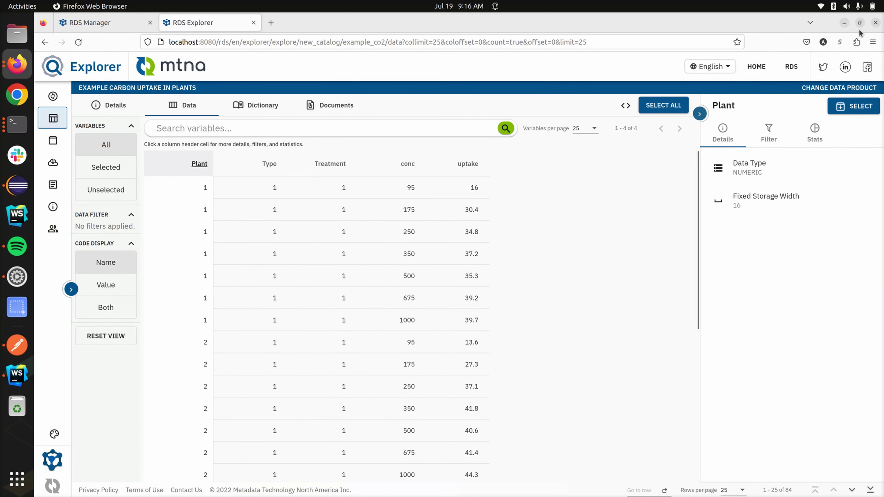
click(860, 22)
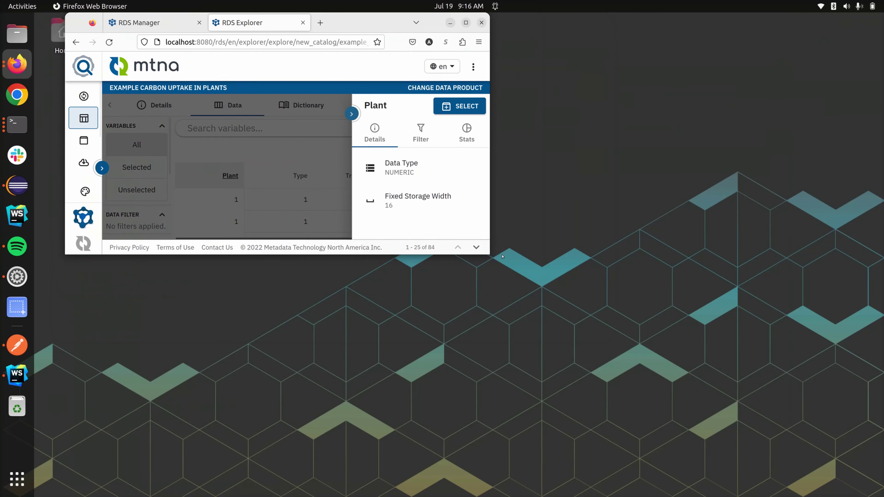
drag(491, 254, 691, 494)
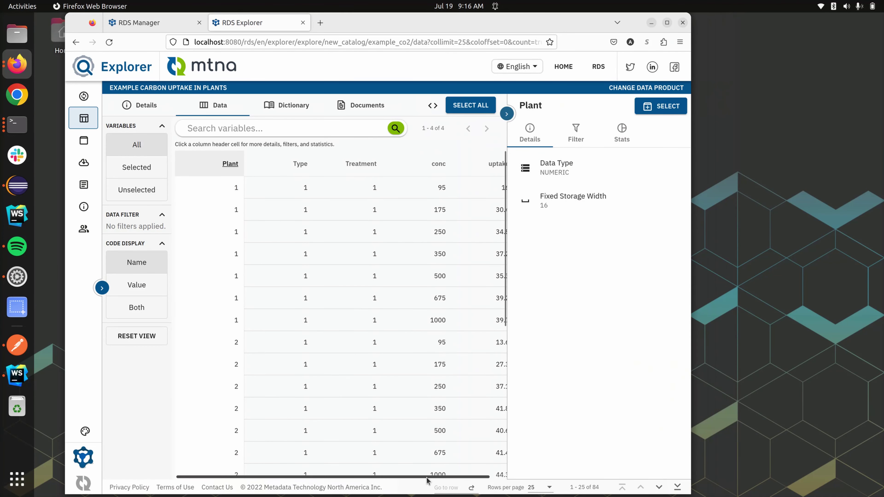
drag(428, 476, 502, 453)
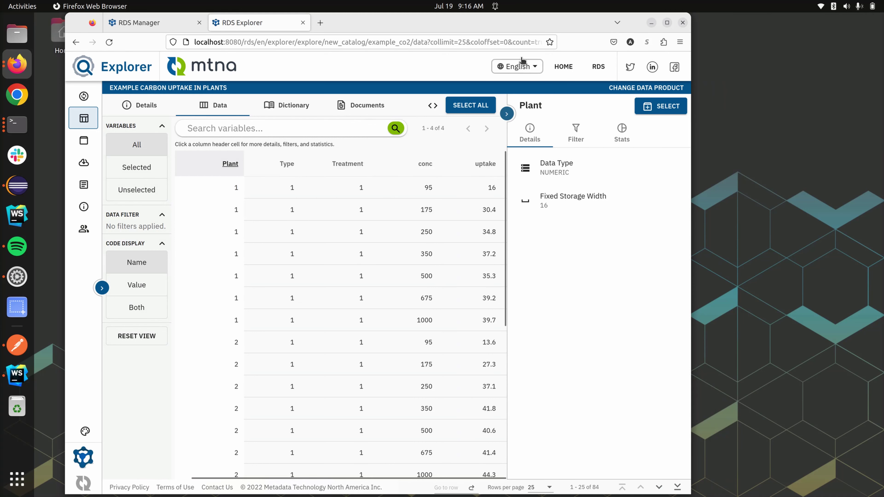
Maximize the browser window and narrow the Plant column in the RDS Explorer data table
click(667, 22)
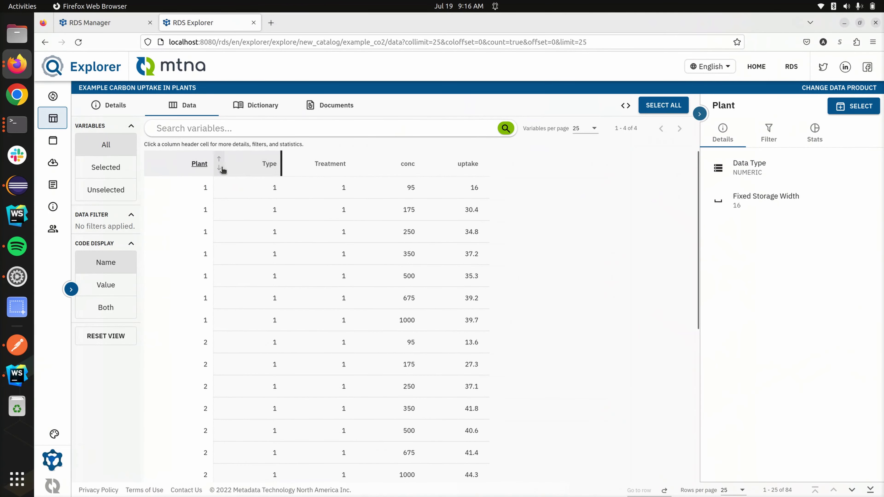
drag(213, 164, 194, 164)
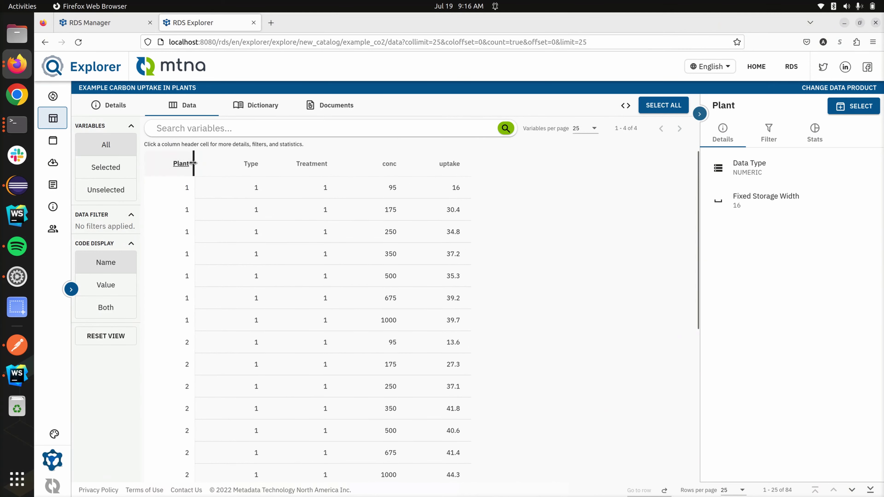
Remove Plant from the required variables of Example Carbon Uptake in Plants in RDS Manager
click(133, 28)
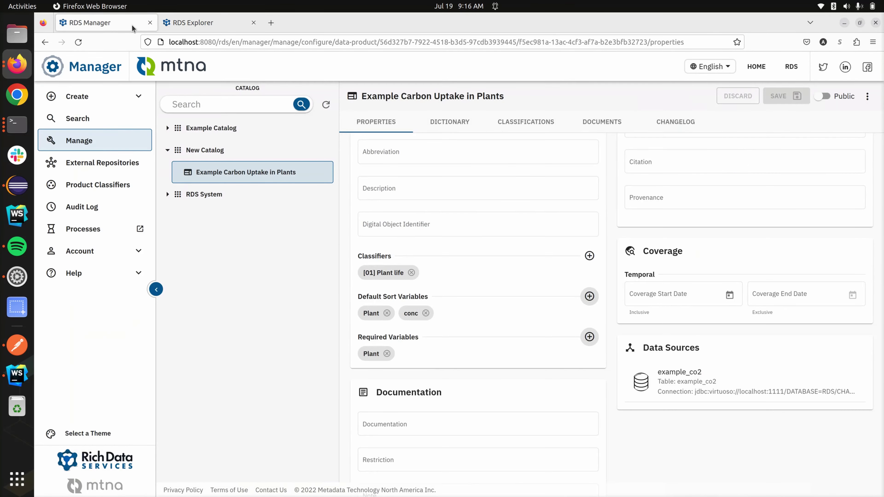
click(387, 354)
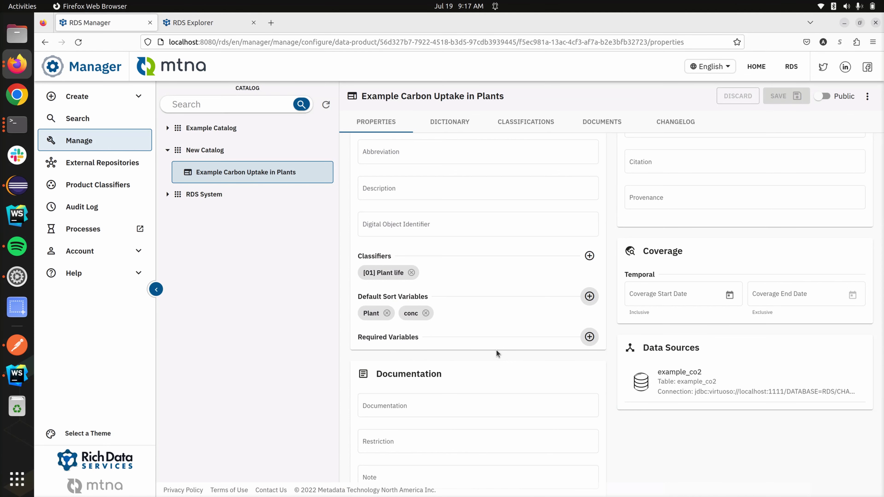
scroll(493, 347, up, 2)
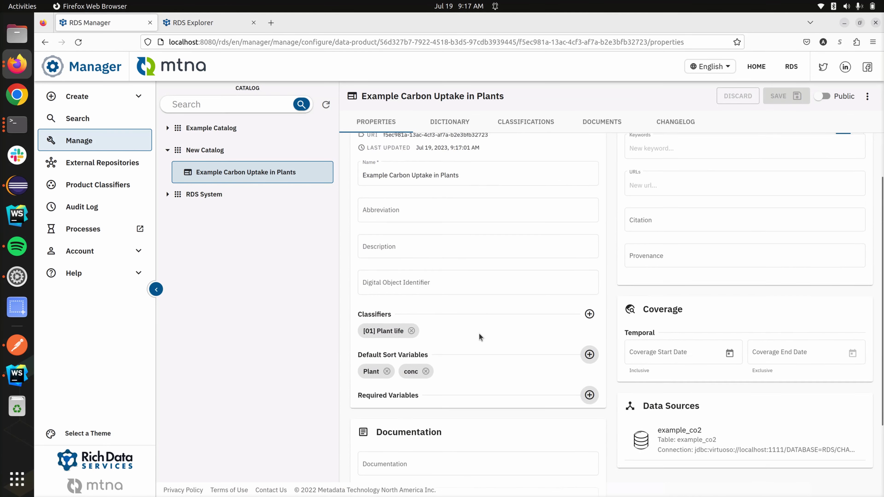
Collapse the navigation sidebar and look at inline label editing for Plant and Type in the data product's dictionary
click(156, 289)
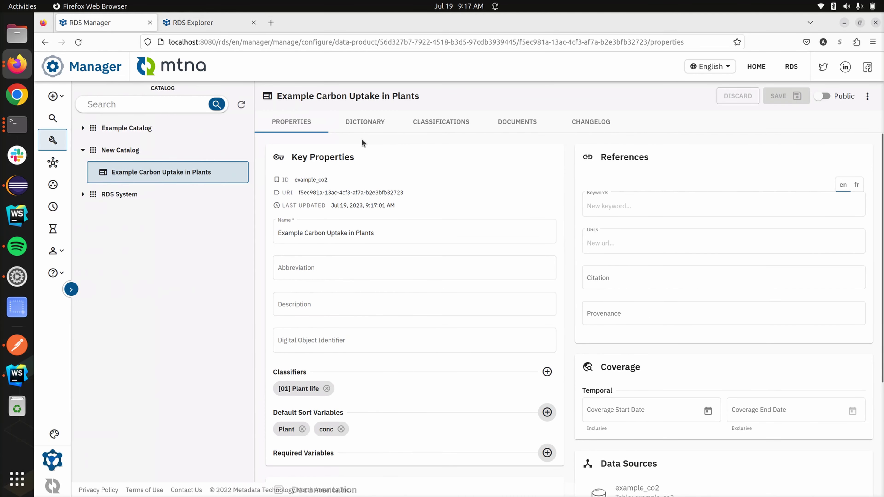
click(366, 124)
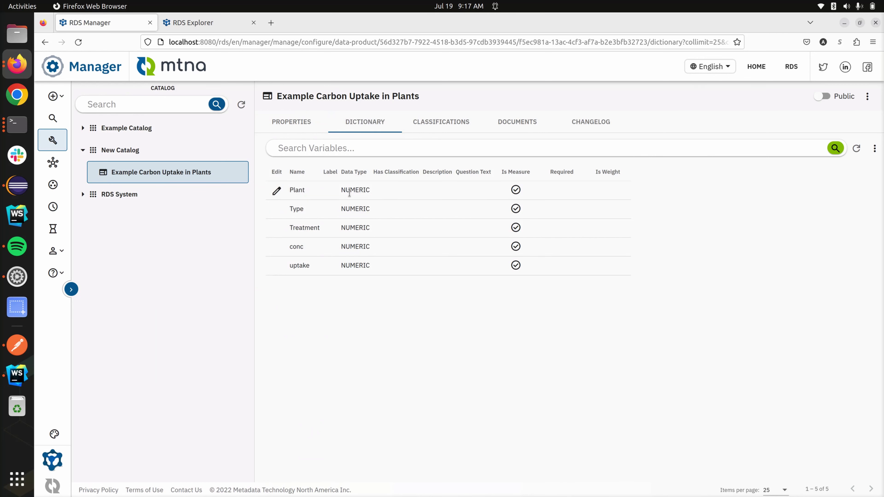
click(338, 190)
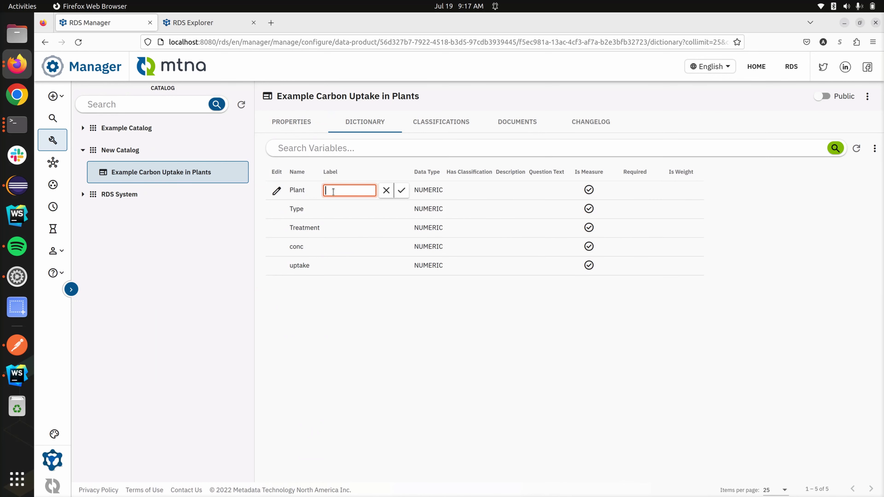
click(336, 209)
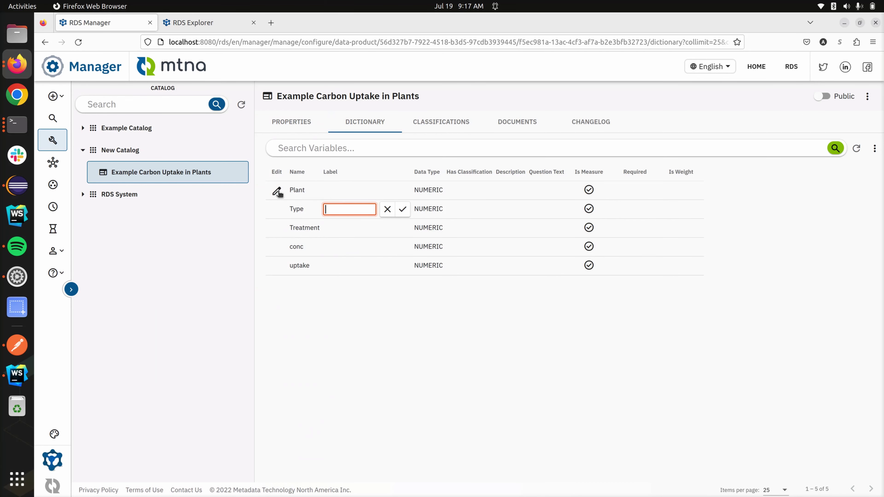
Open the Plant variable's editor from the dictionary, with the catalog tree hidden and the editor pane widened
click(276, 190)
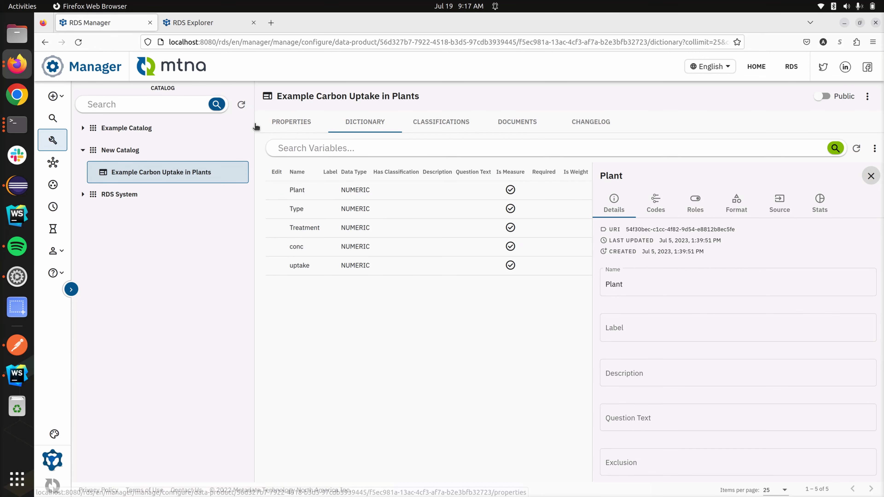
click(254, 113)
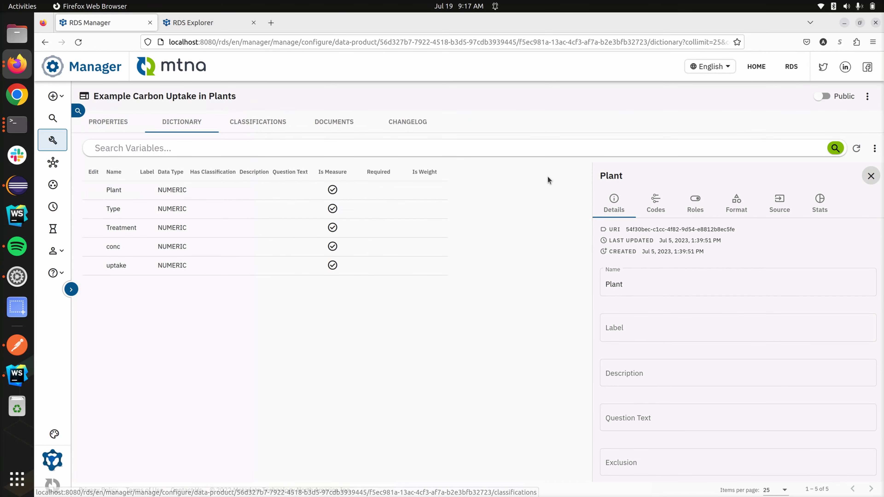
drag(592, 181, 527, 185)
click(532, 192)
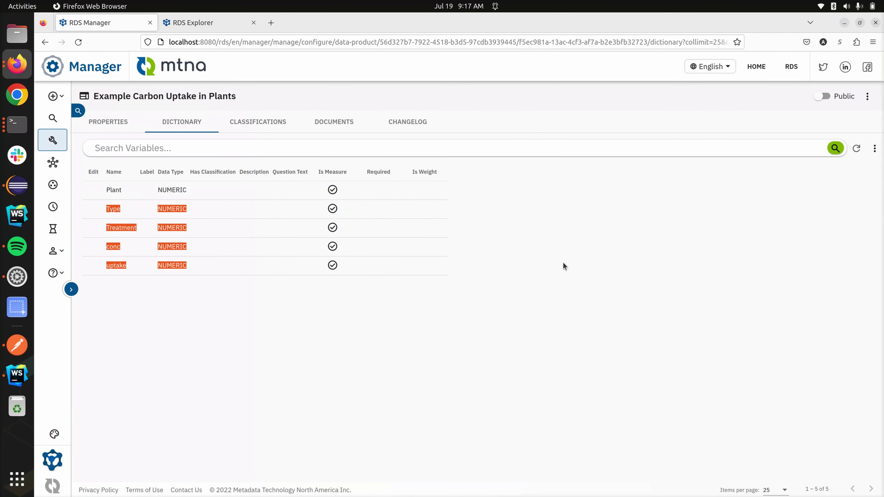
click(93, 192)
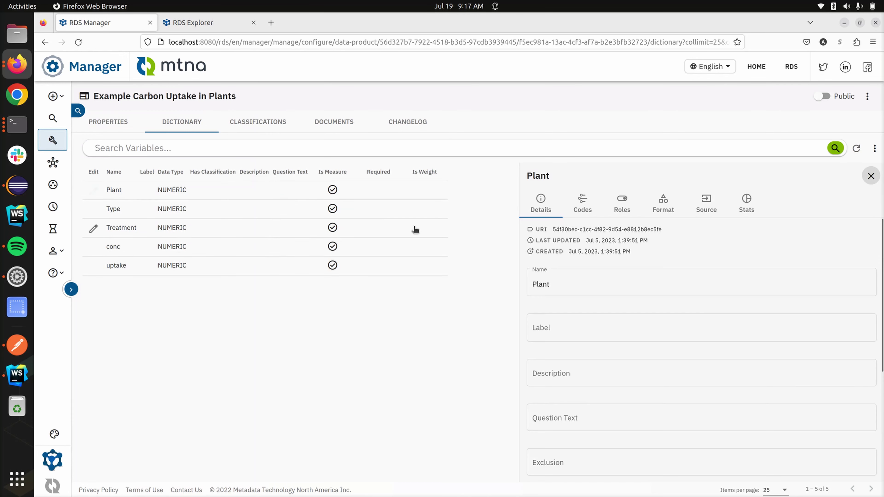
Examine the Plant variable's detail fields, including the English and French entries for its name and label
click(576, 286)
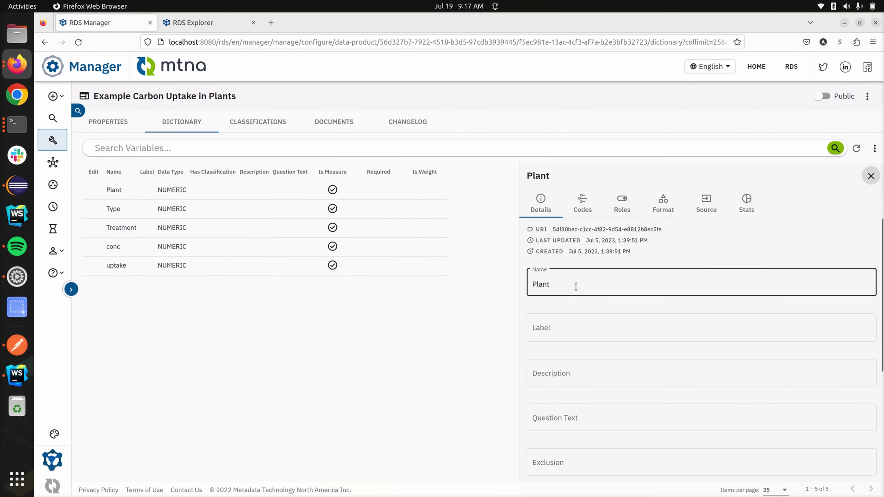
click(576, 287)
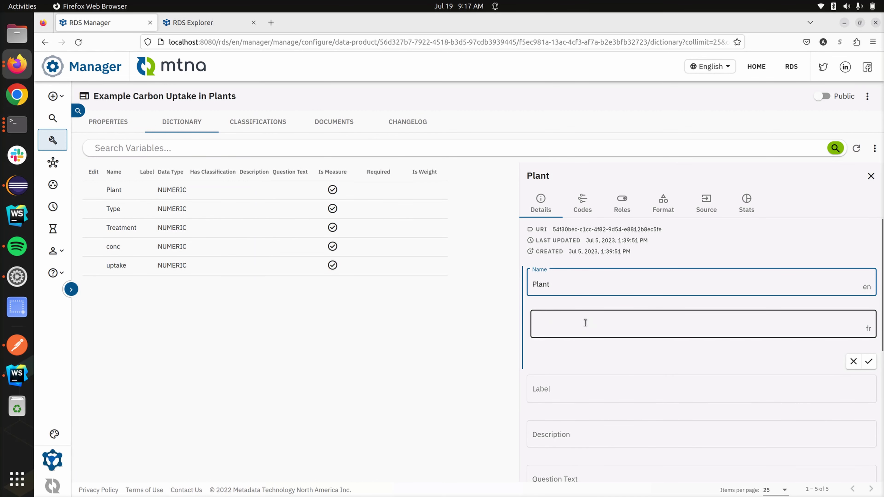
double_click(568, 376)
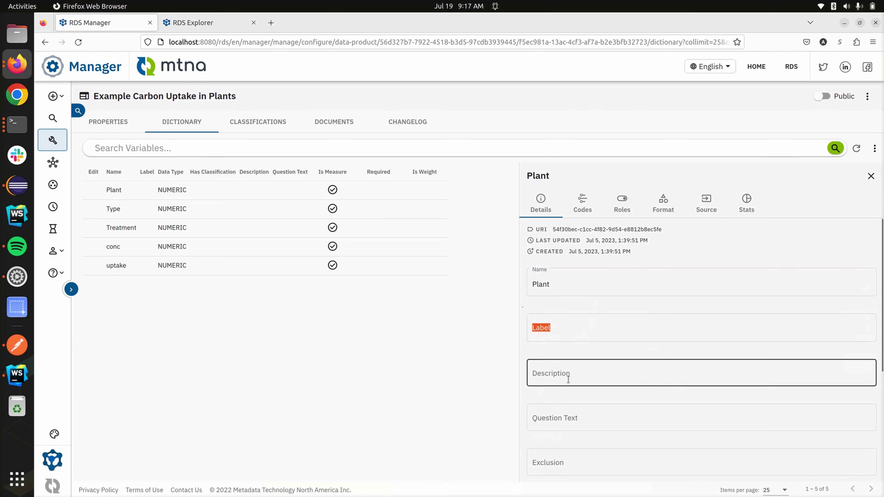
click(578, 327)
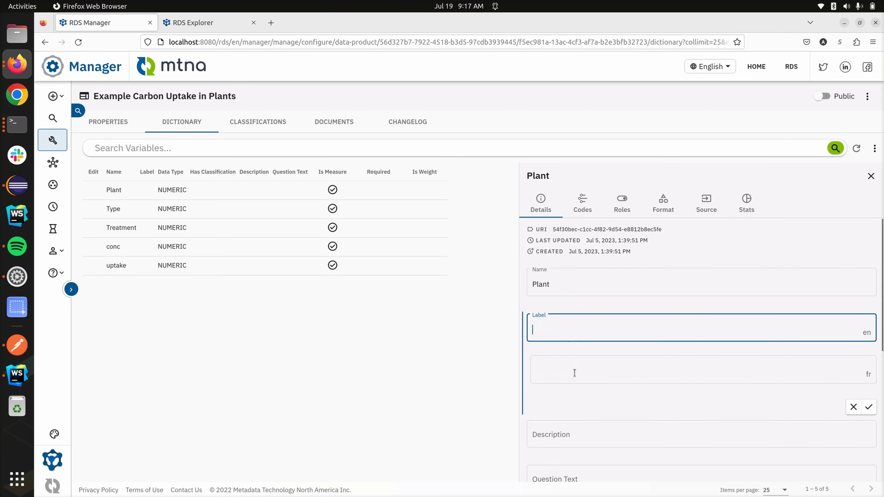
click(572, 332)
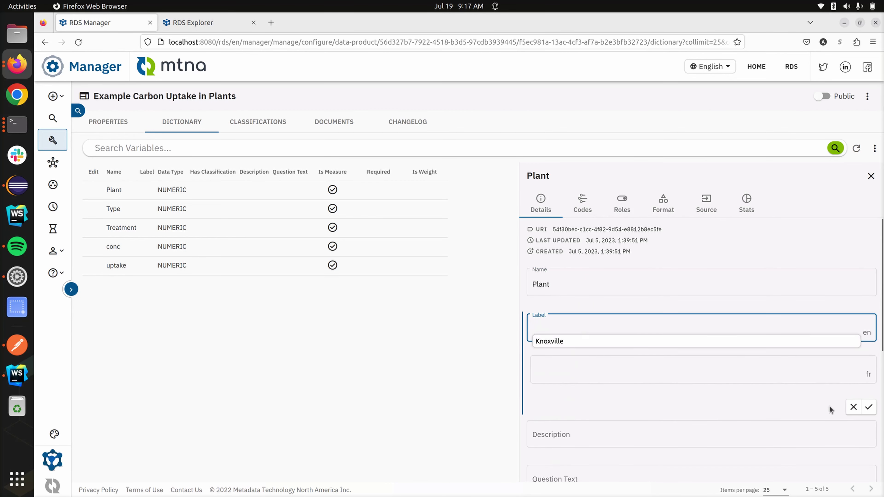
click(868, 407)
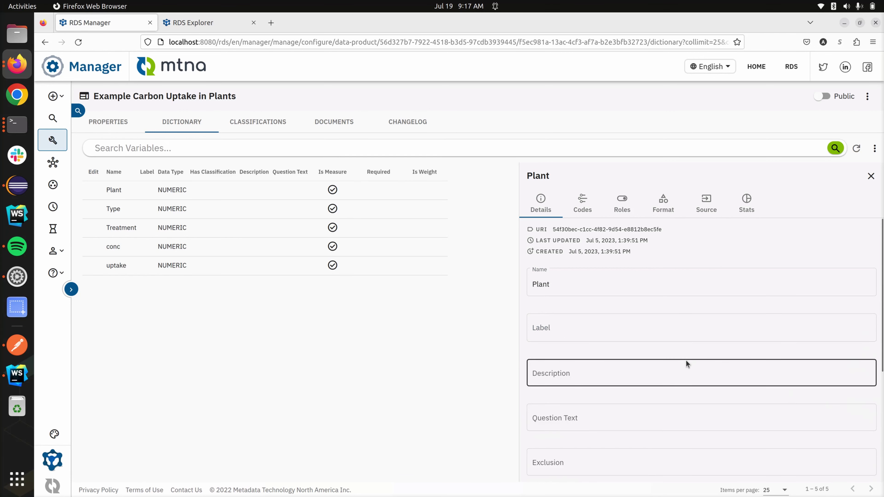
scroll(682, 355, down, 2)
scroll(602, 255, up, 2)
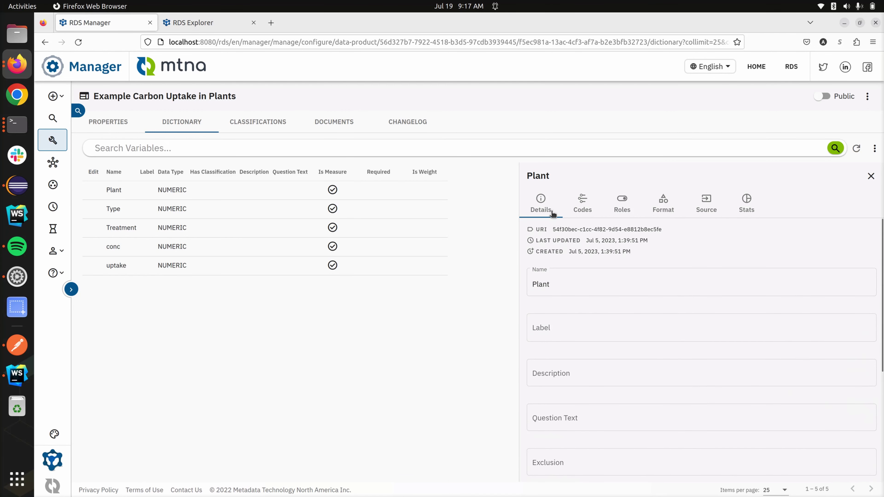
scroll(609, 299, down, 4)
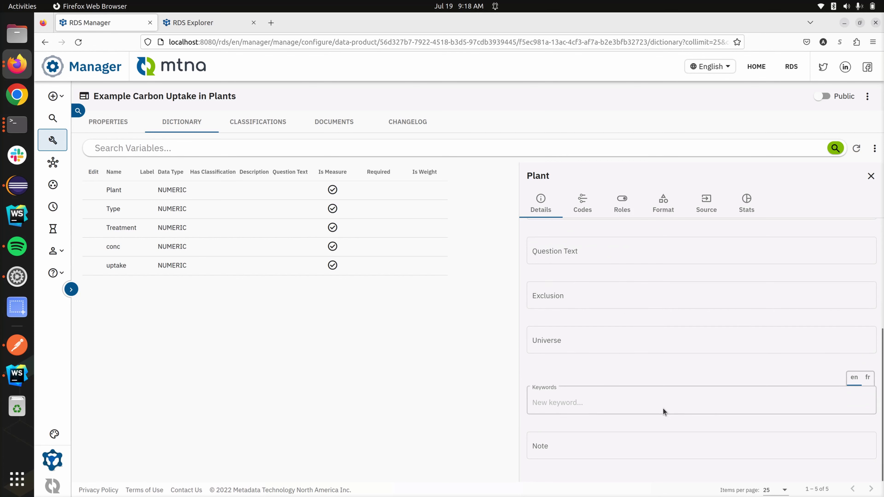
scroll(618, 369, up, 4)
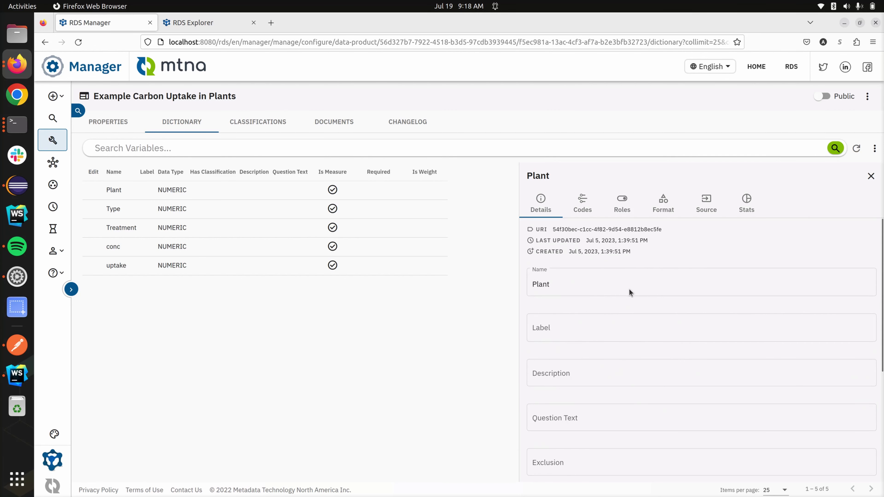
Draft a reserved value with code -99 and name Skip in the Plant variable's codes, and discard it
click(580, 206)
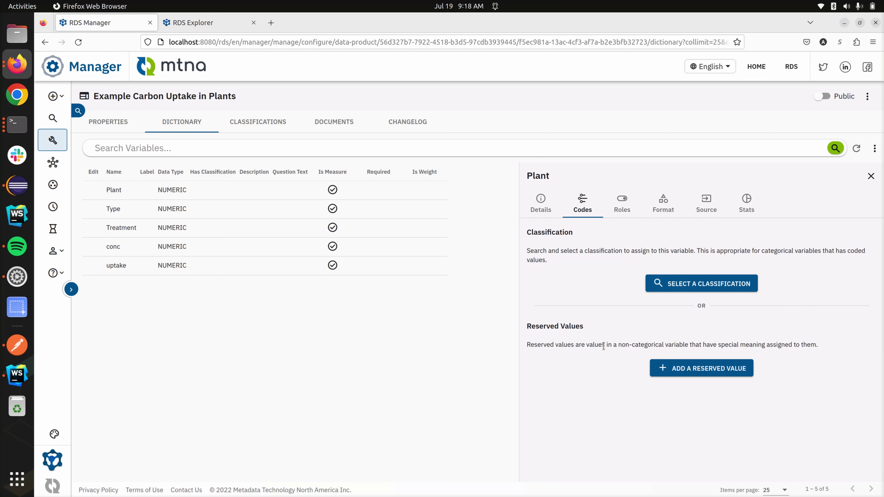
click(670, 366)
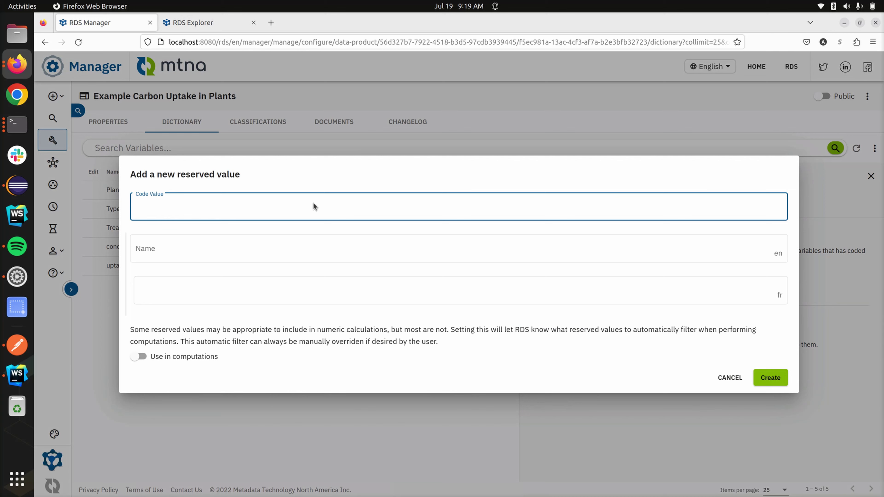
text(-99)
click(260, 251)
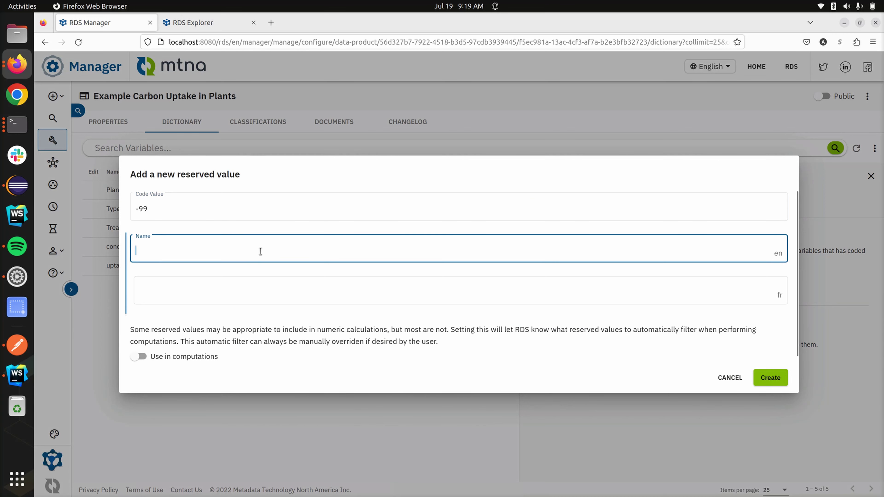
text(Skip)
click(717, 379)
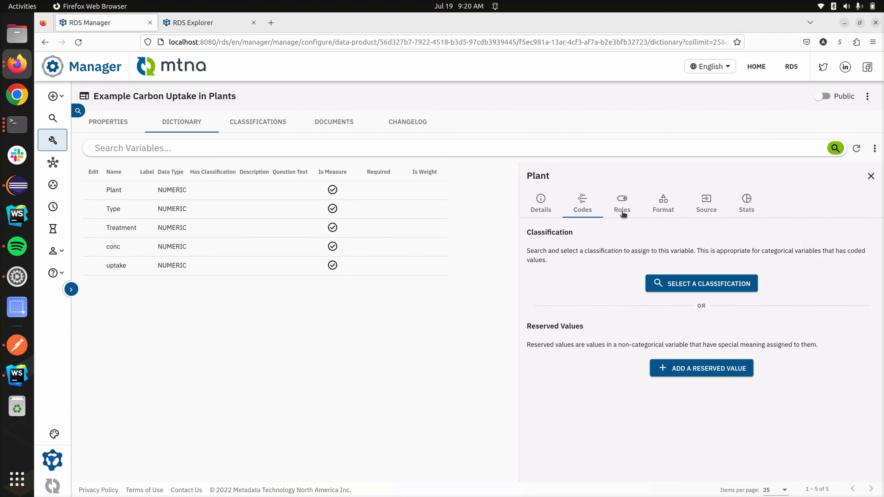
Examine the role settings of the Plant, Type, Treatment, conc and uptake variables, returning to Plant
click(623, 213)
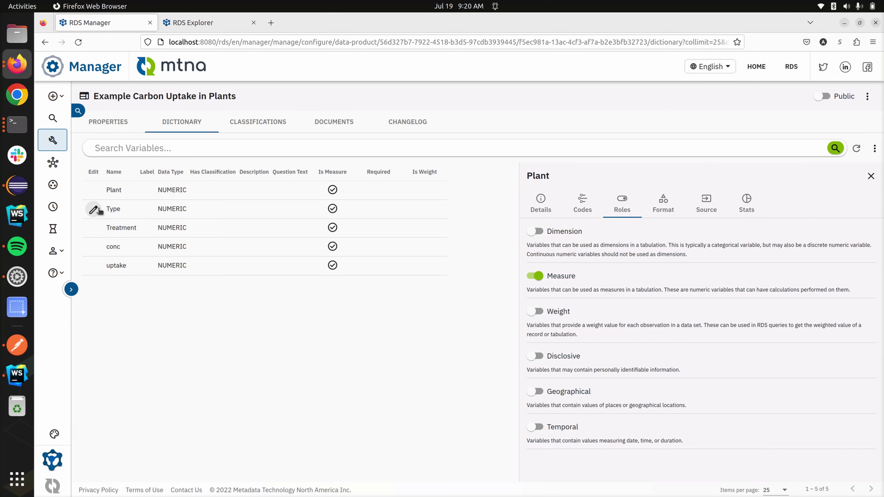
click(97, 210)
click(93, 228)
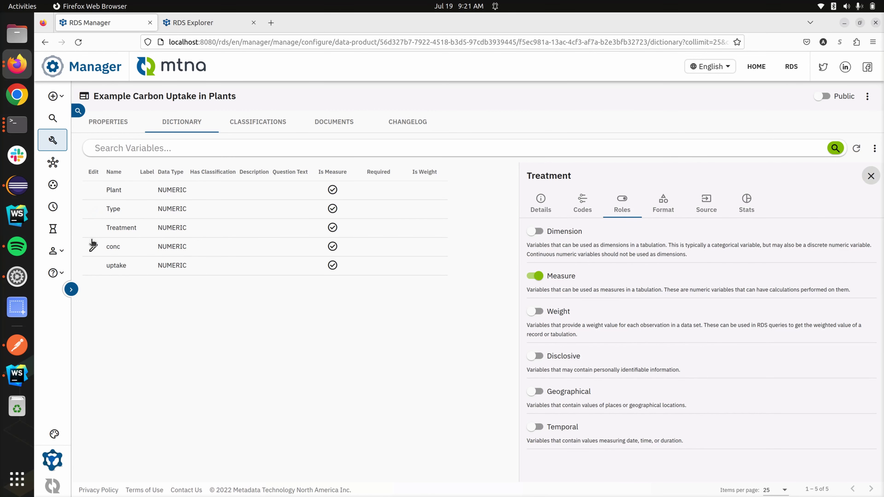
click(93, 245)
click(96, 261)
click(93, 190)
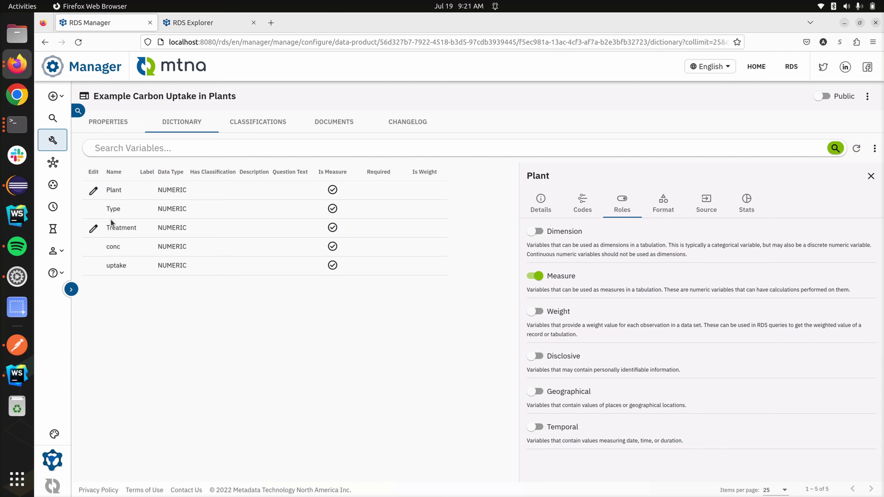
Duplicate the RDS Explorer browser tab and open the RDS Tabulation Engine at localhost:8080/rds/en/tabengine in the copy
click(208, 27)
right_click(207, 27)
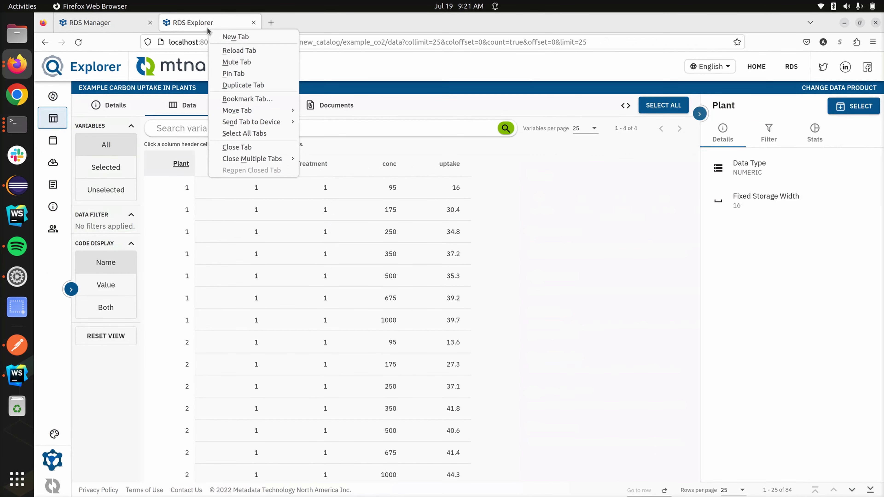
click(238, 85)
key(ctrl+l)
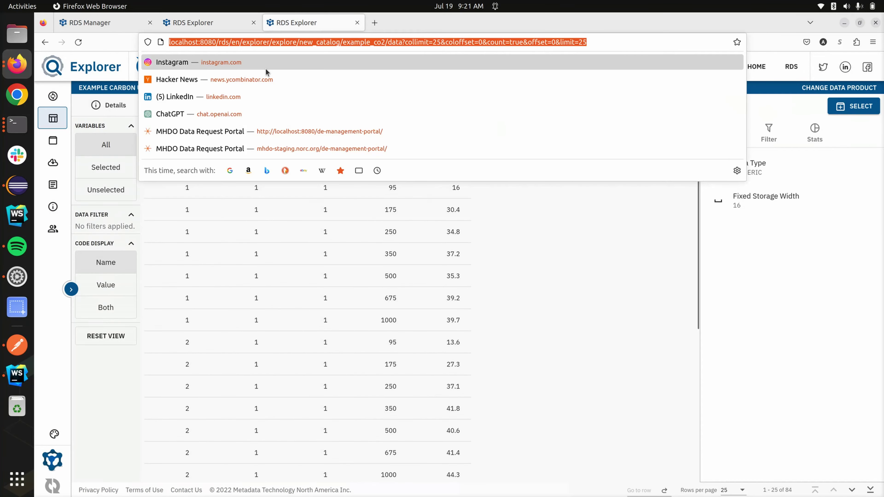
click(240, 47)
key(BackSpace)
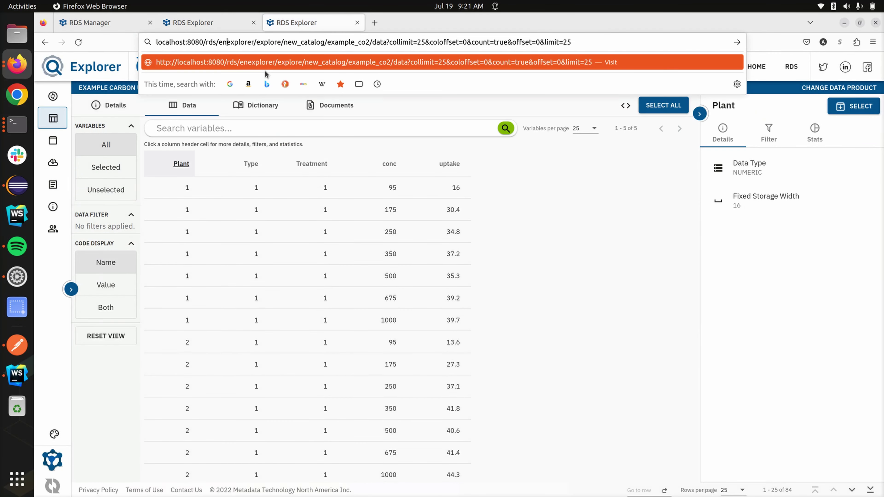
key(shift+End)
text(/ta)
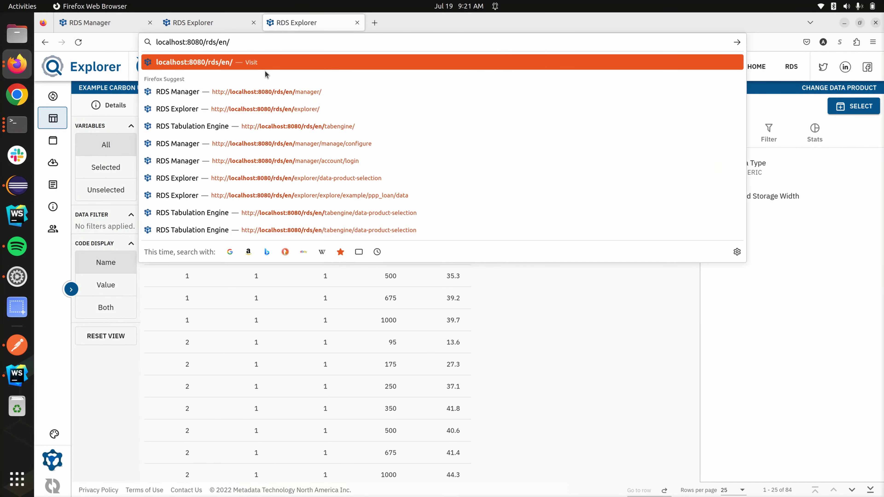
key(Return)
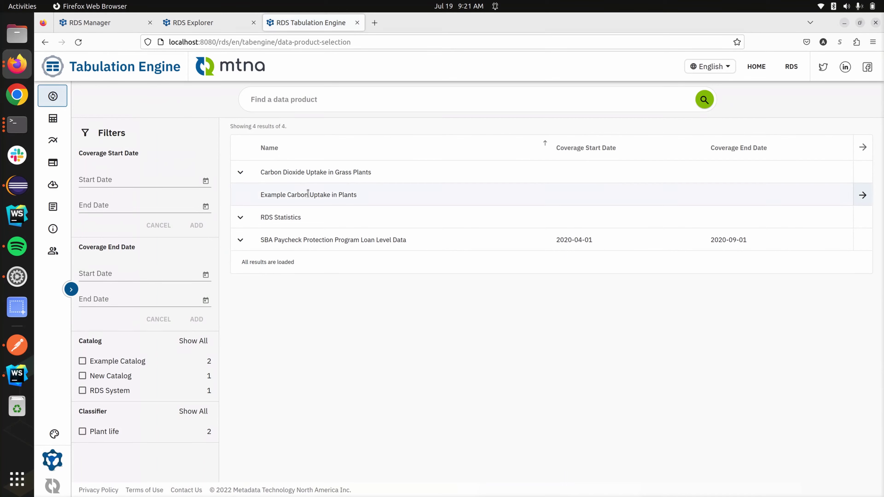
Open the Example Carbon Uptake in Plants data product's custom tables and check the available row and column selections
click(863, 195)
double_click(162, 118)
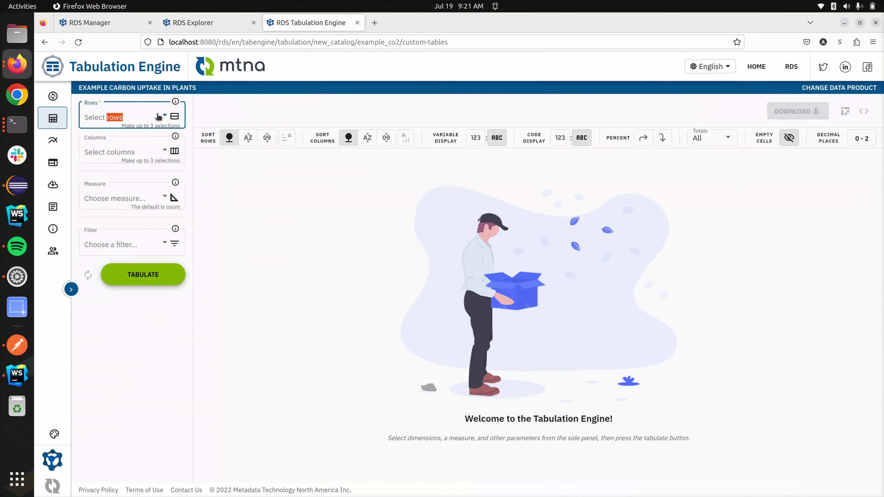
click(154, 146)
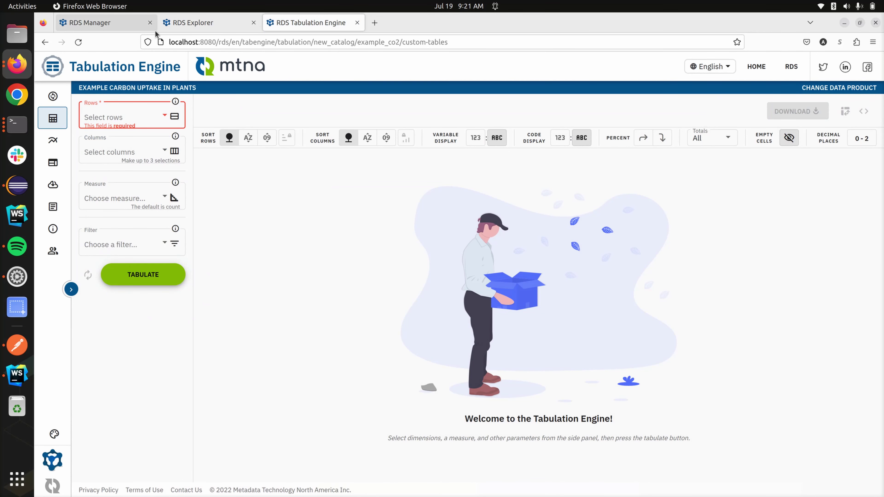
In RDS Manager, give the Plant, Type and Treatment variables the Dimension role instead of Measure, and return to Plant
click(126, 23)
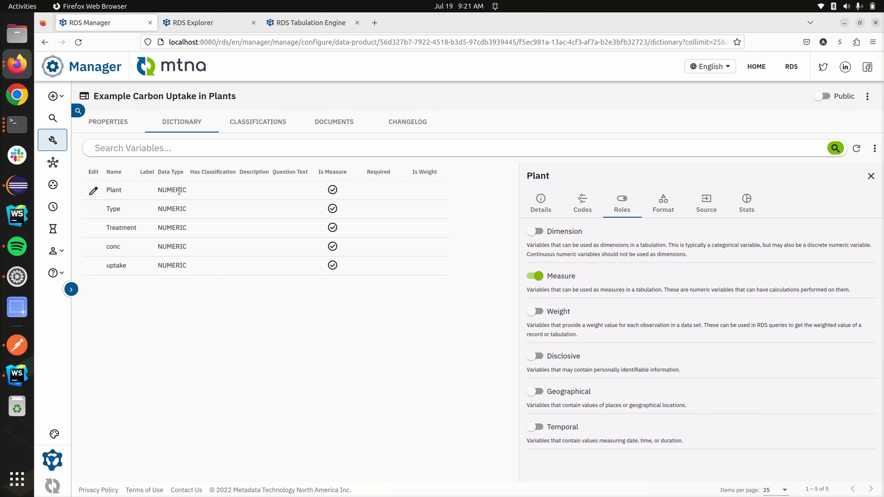
click(533, 231)
click(535, 275)
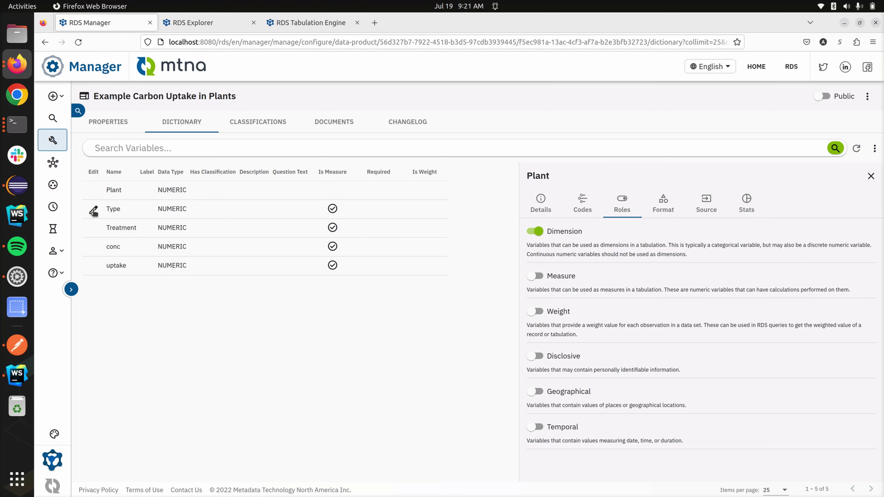
click(134, 216)
click(533, 232)
click(529, 277)
click(93, 232)
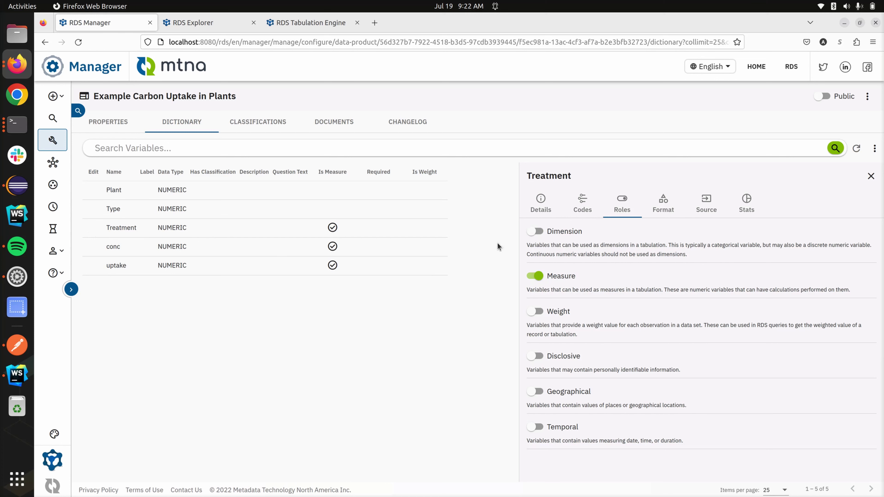
click(544, 233)
click(535, 276)
click(100, 191)
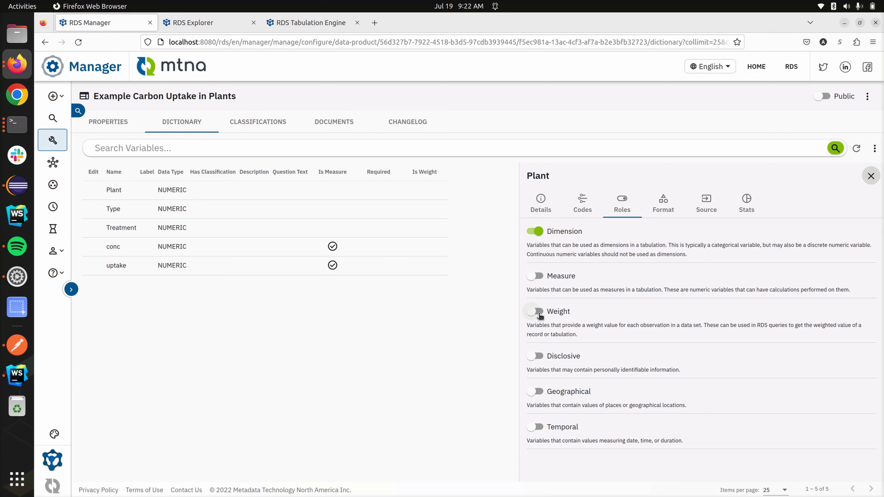
Give the uptake variable the Weight role instead of Measure in RDS Manager
click(322, 31)
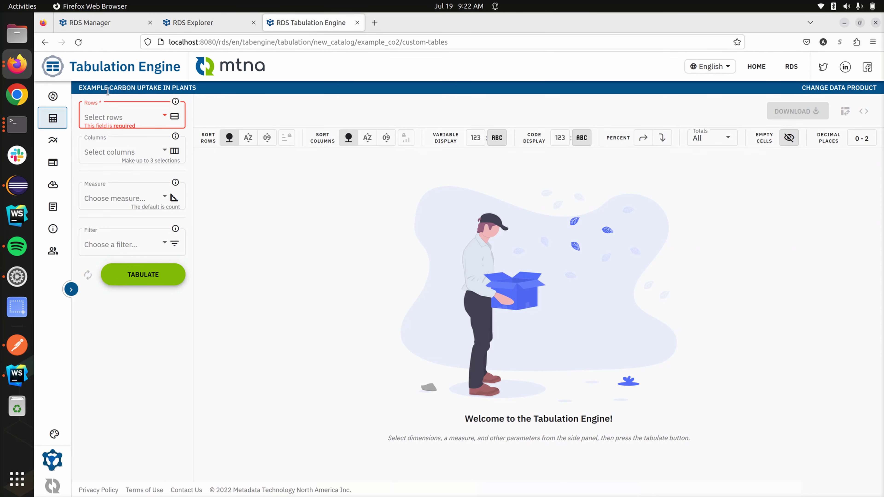
click(101, 26)
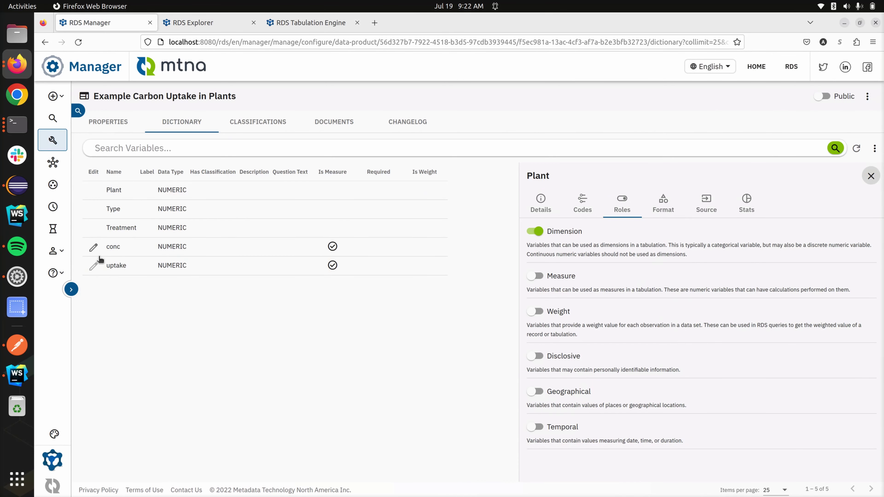
click(94, 267)
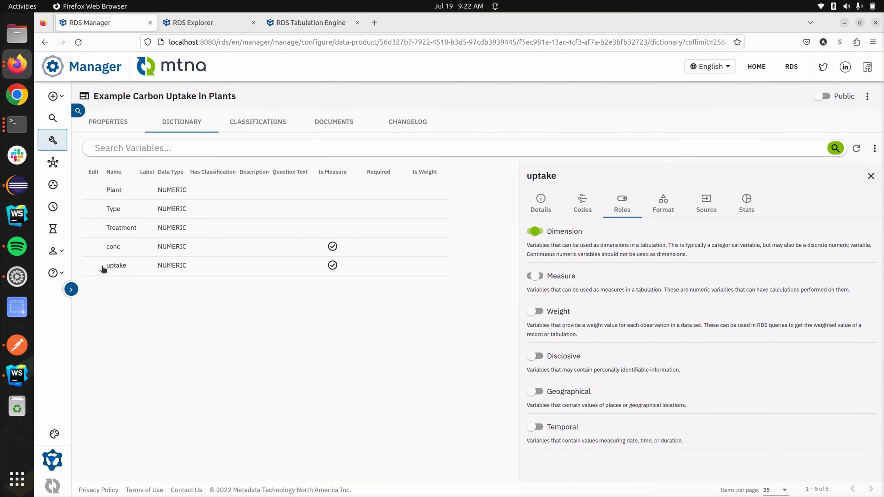
click(536, 277)
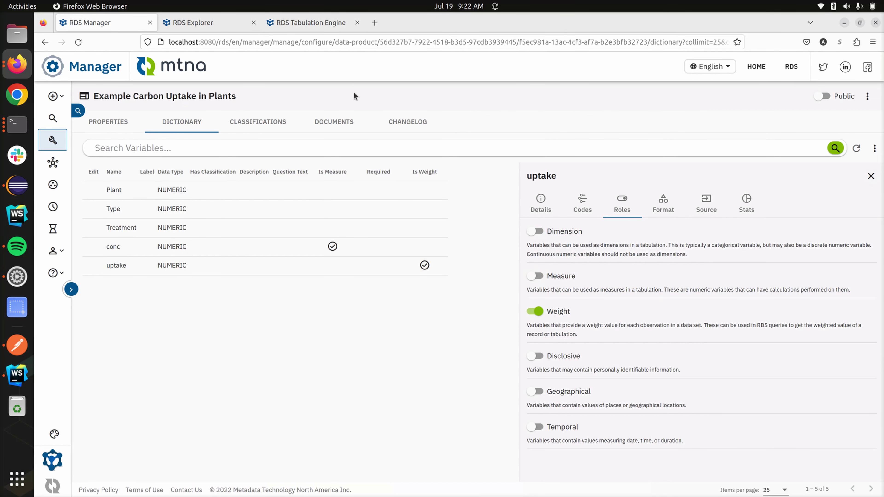
Reload the RDS Tabulation Engine page and examine which variables are offered as weights
click(305, 28)
click(83, 46)
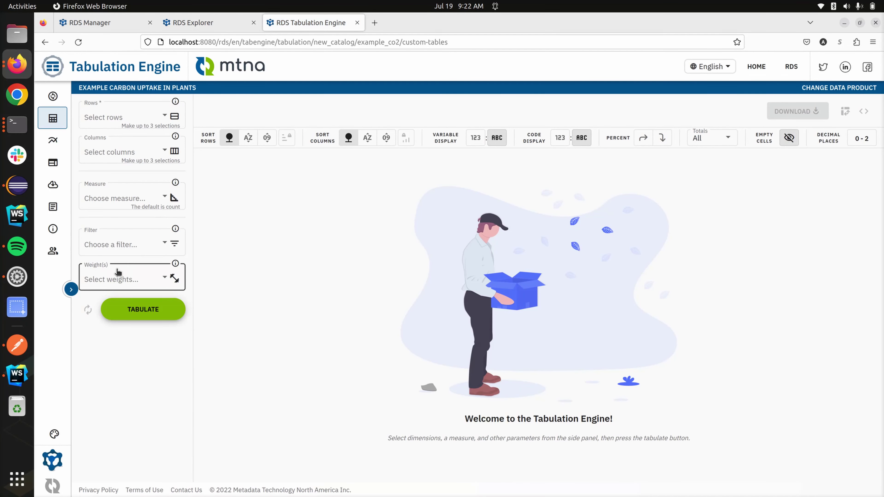
click(159, 278)
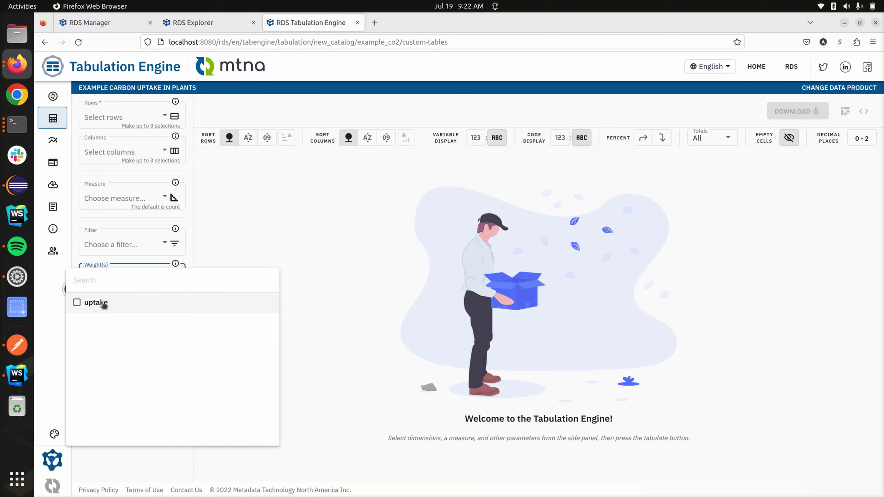
click(220, 244)
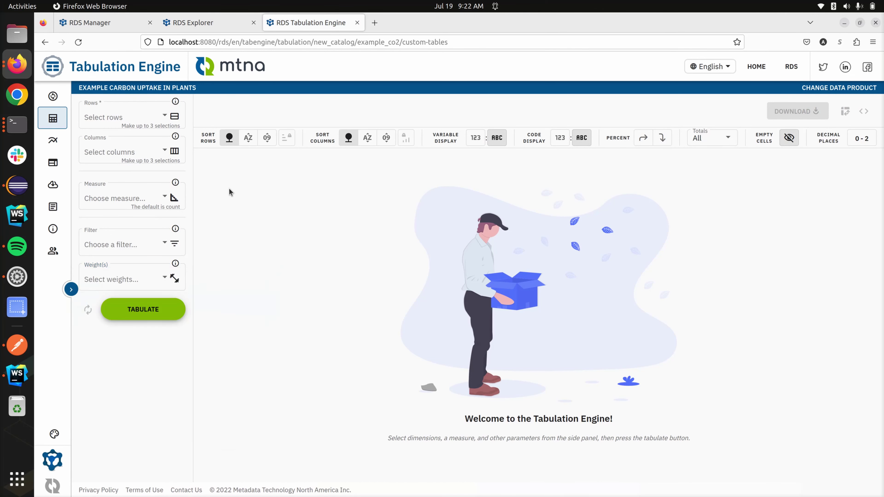
Return to RDS Manager and examine the Plant variable's format and source settings
click(119, 23)
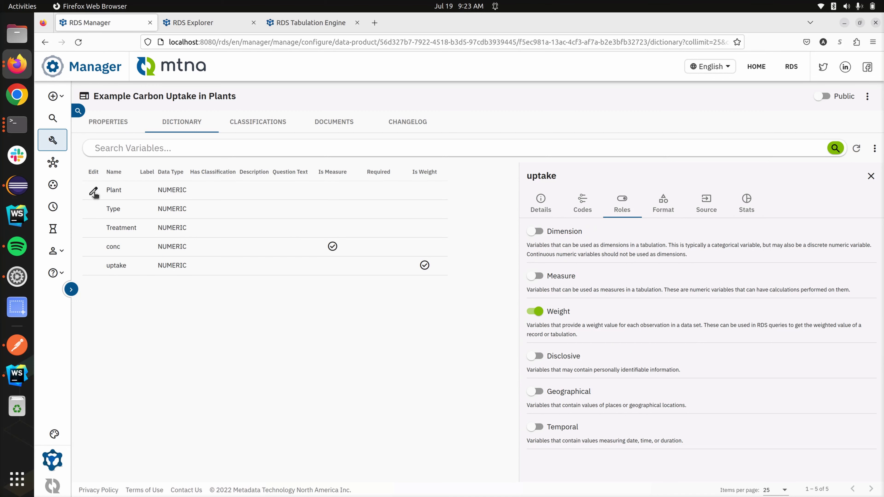
click(93, 190)
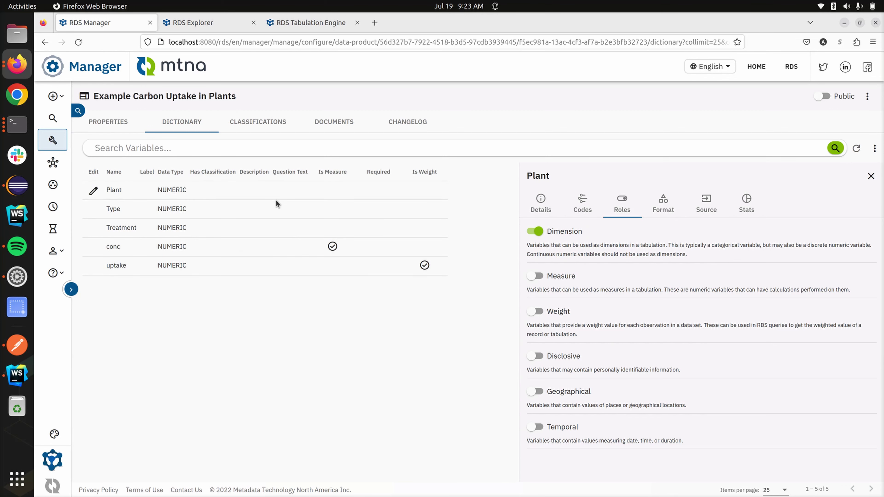
click(663, 202)
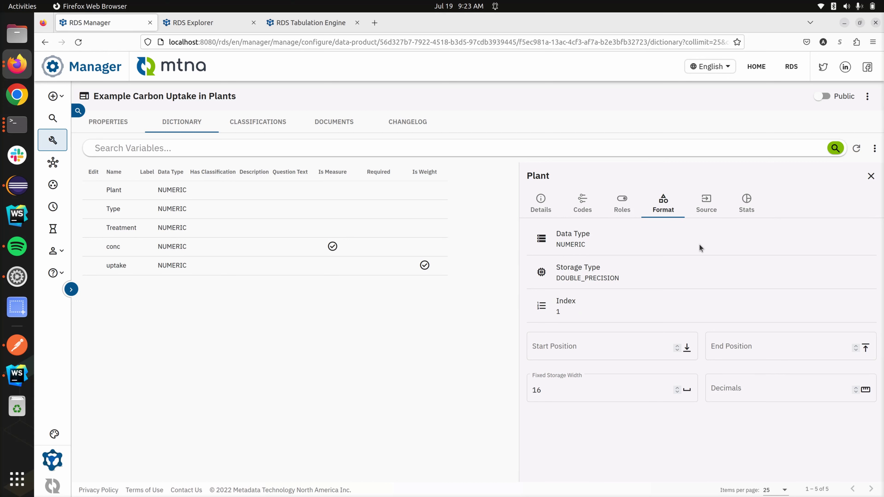
click(706, 210)
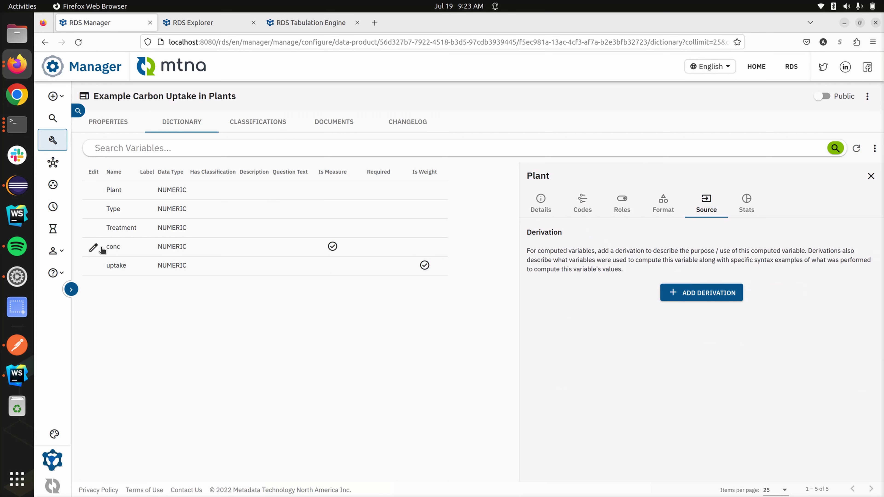
Add a derivation to the conc variable with an empty description and uptake as its source variable
click(101, 252)
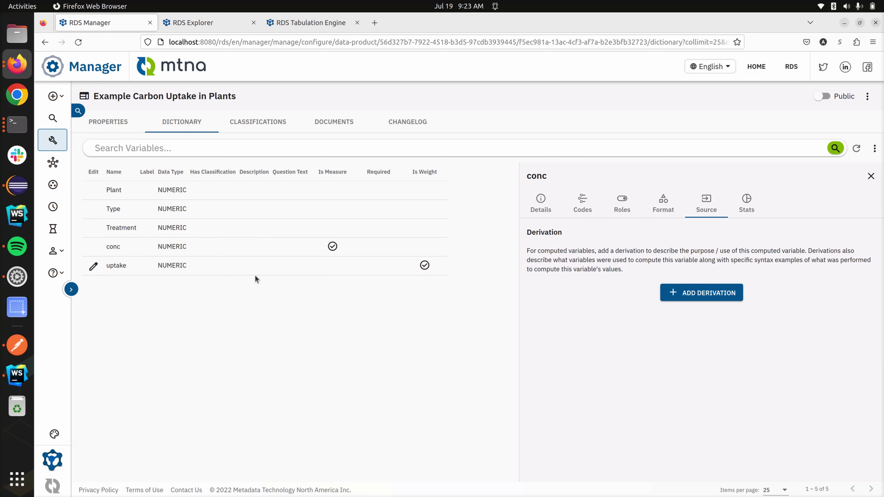
click(677, 291)
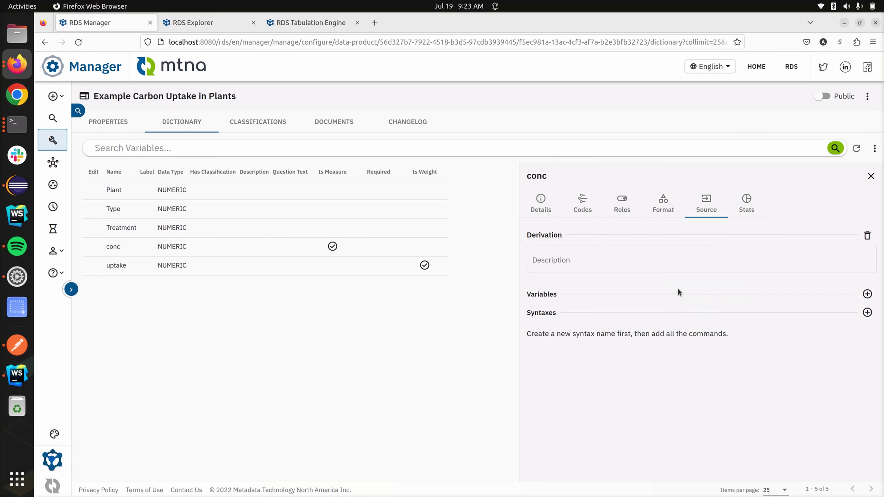
click(638, 260)
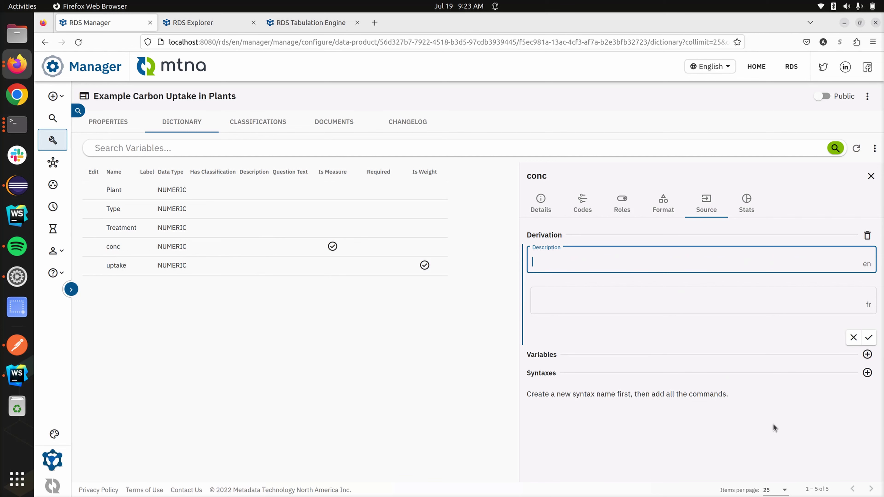
key(Escape)
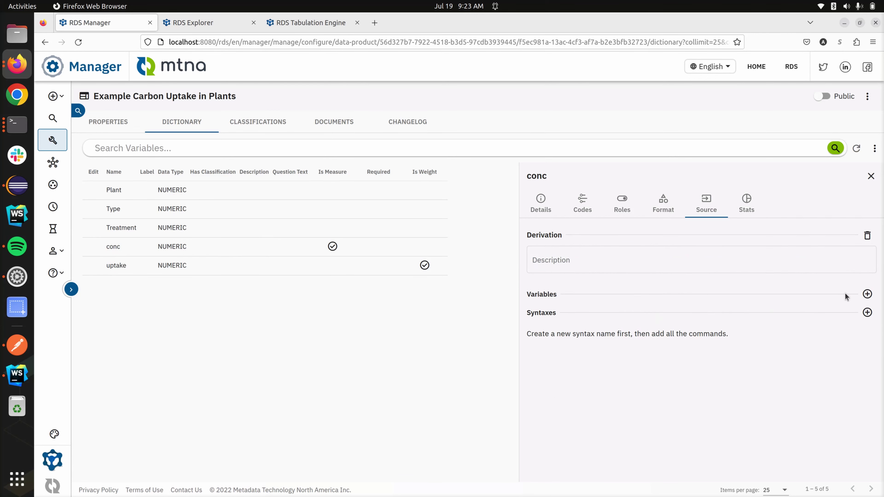
click(868, 294)
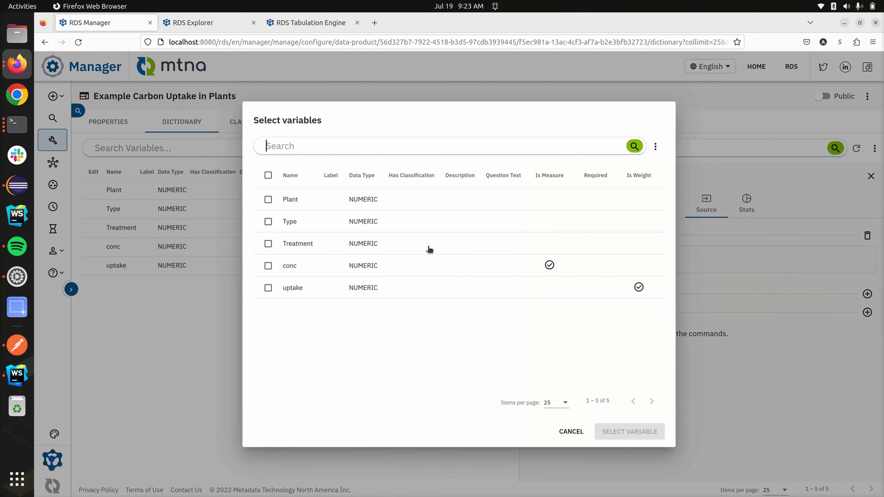
click(268, 287)
click(617, 432)
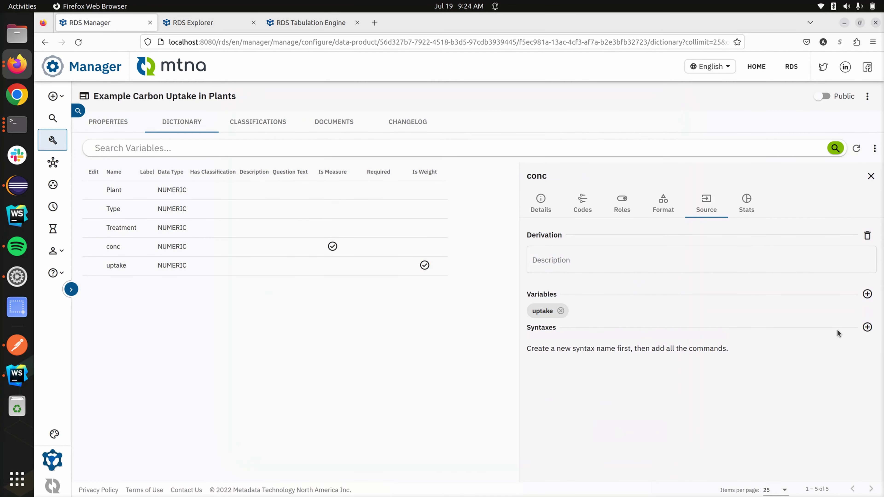
Add a syntax named SPSS without commands to the conc derivation, and delete the whole derivation
click(867, 327)
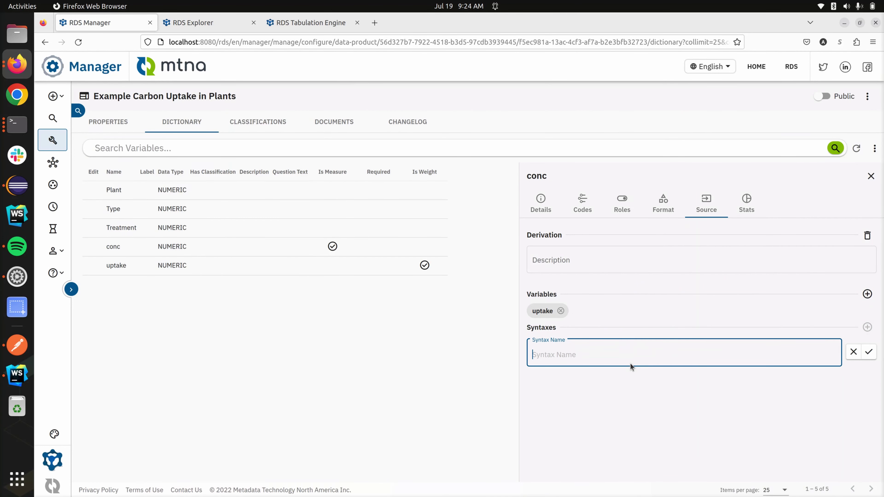
text(S)
key(BackSpace)
text(SPSS)
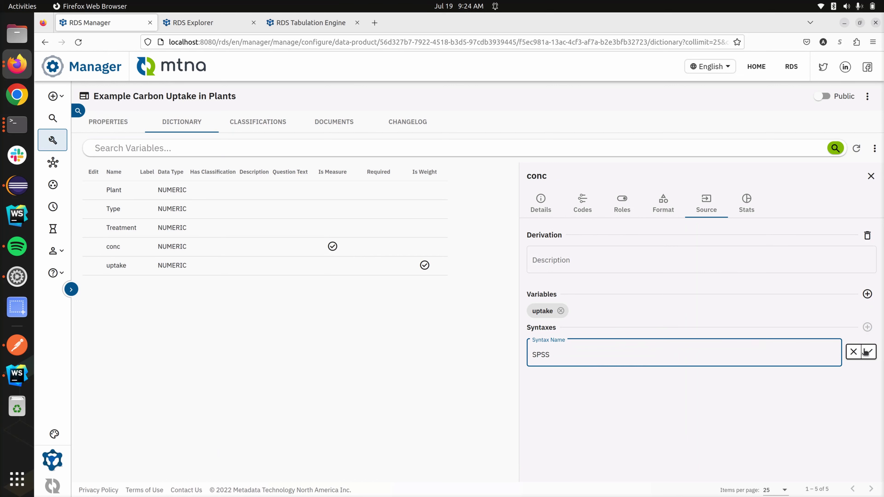
click(869, 352)
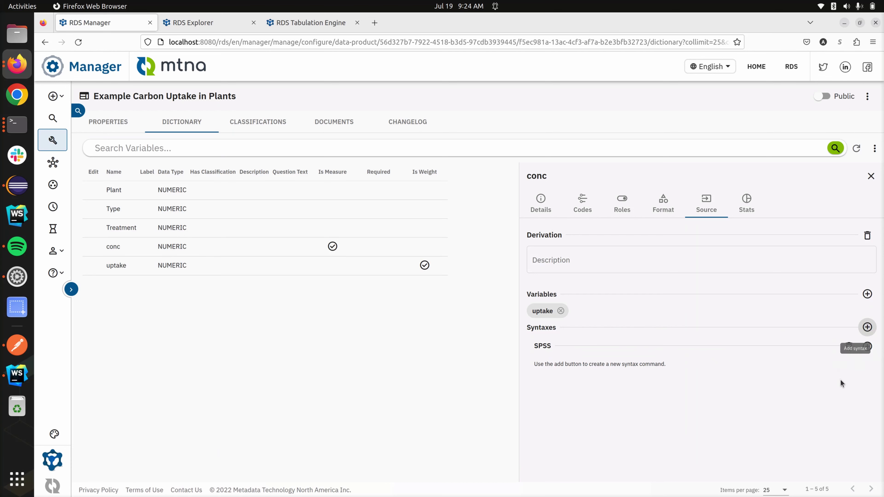
click(867, 347)
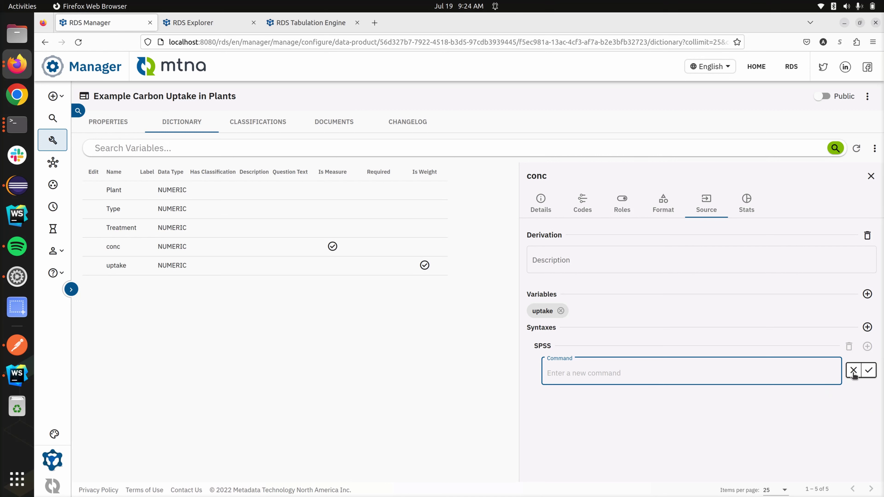
click(854, 370)
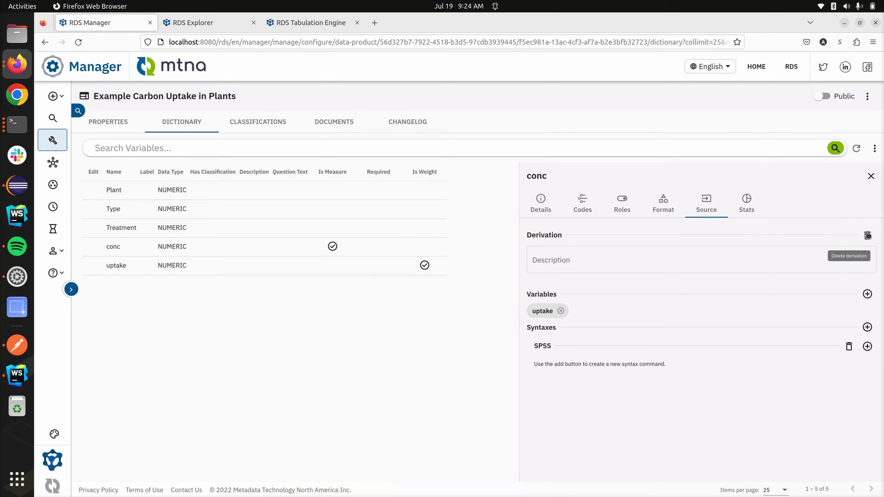
click(867, 236)
click(534, 306)
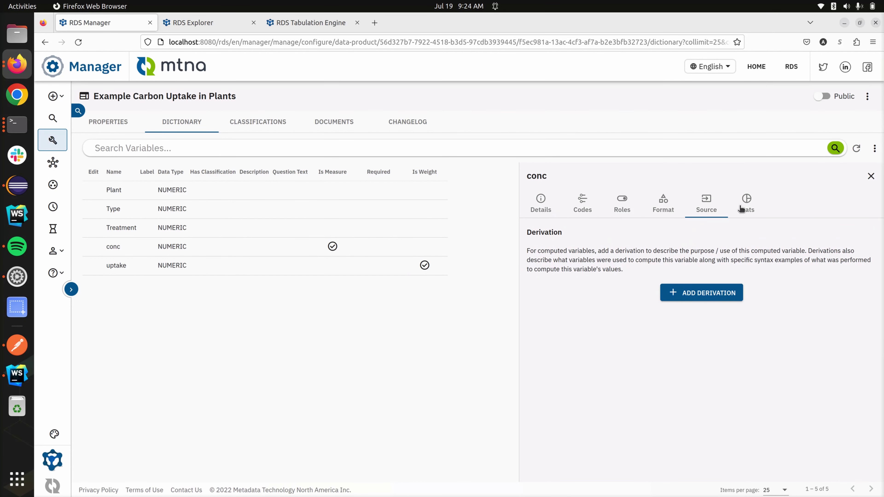
Check the conc variable's statistics, and profile the data product's variables, closing the process details when complete
click(746, 201)
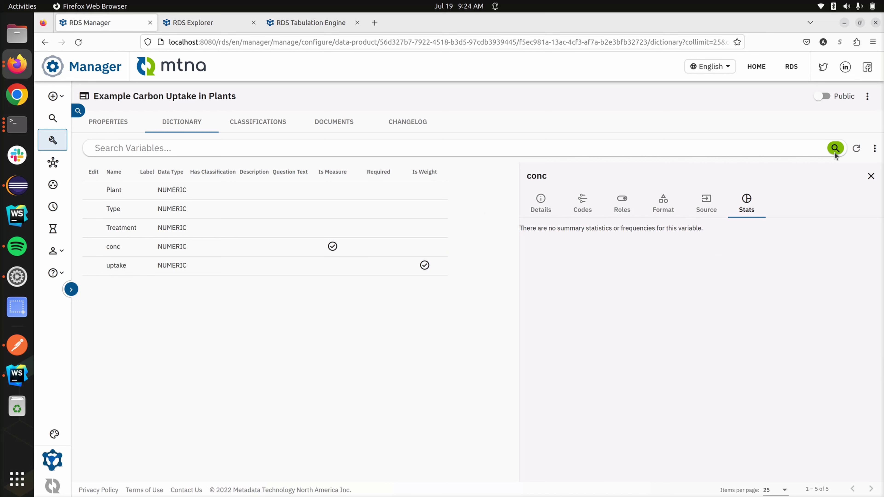
click(867, 98)
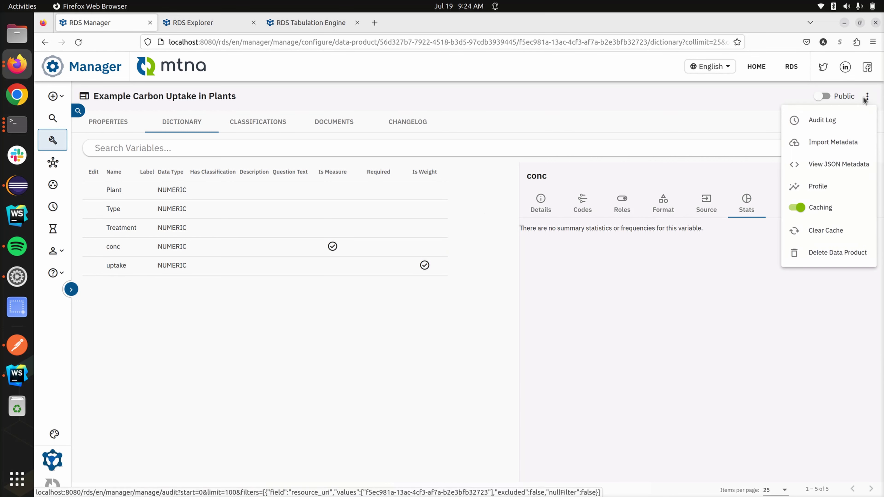
click(833, 187)
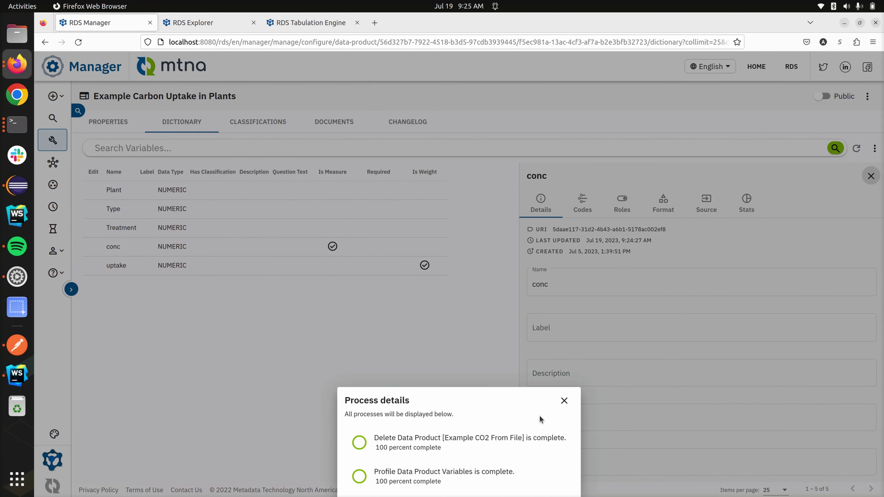
click(564, 401)
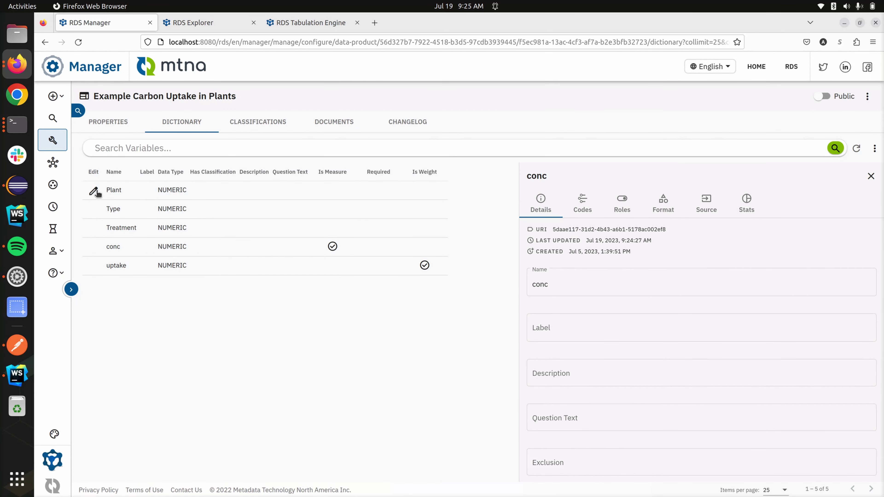
Check the Plant variable's summary statistics, reloading the page to refresh them, and return to its details
click(94, 191)
click(743, 204)
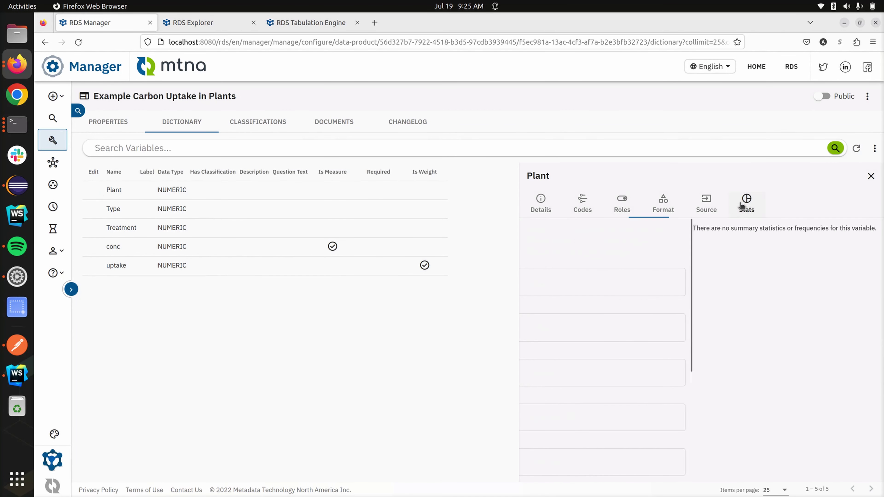
click(80, 44)
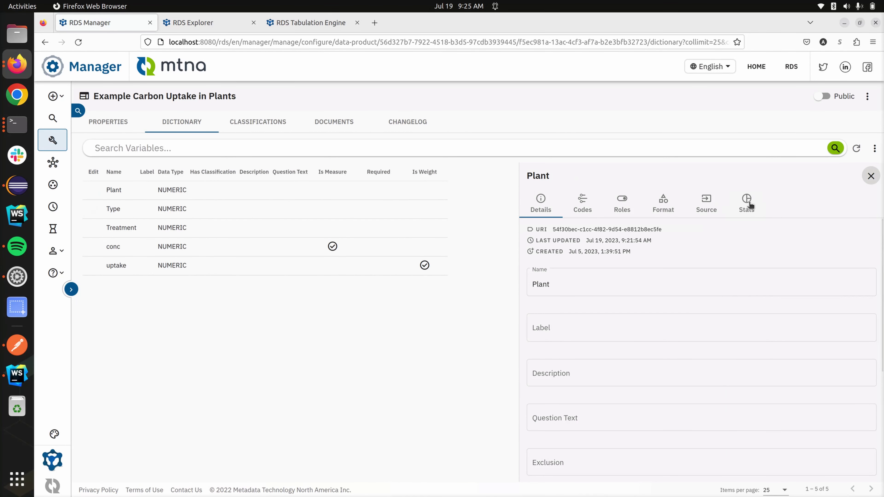
click(748, 205)
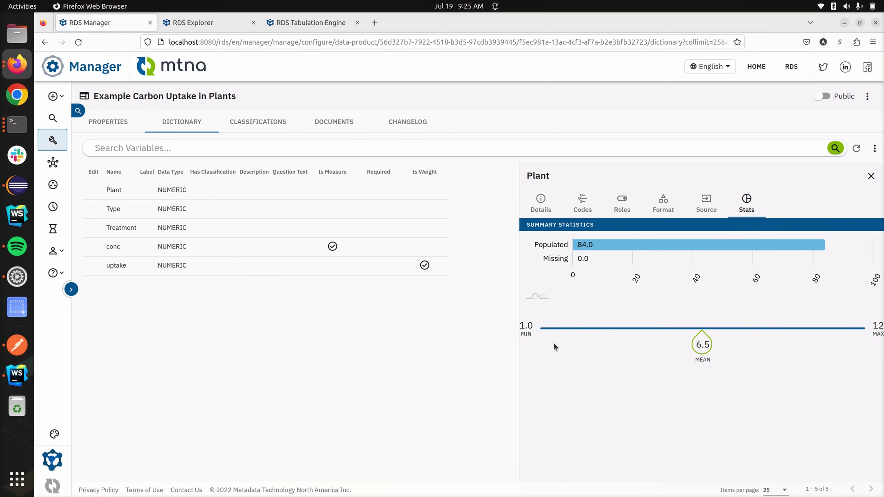
mouse_move(531, 336)
click(549, 206)
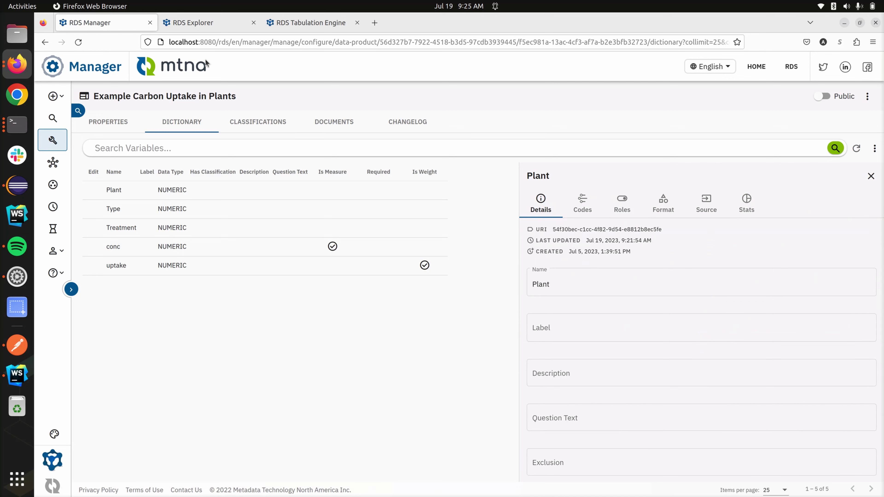
Switch to RDS Explorer, reload the data product and look through its data rows
click(214, 22)
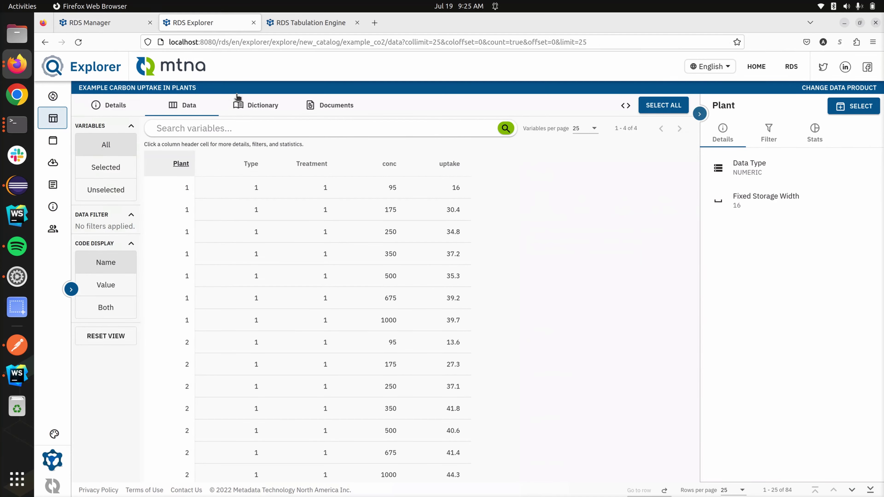
click(78, 48)
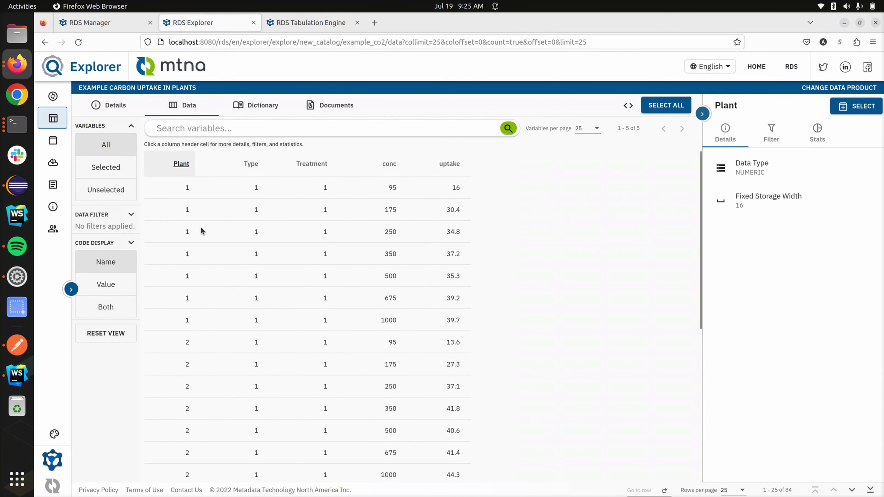
scroll(174, 209, down, 8)
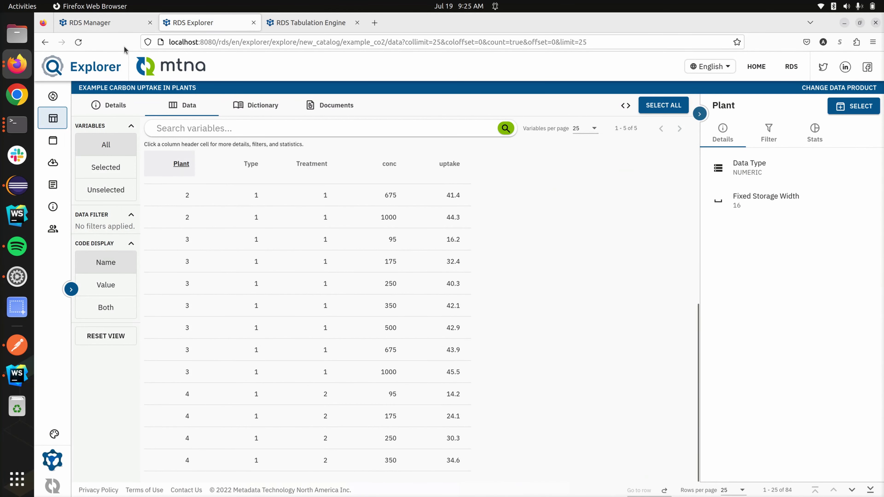
Return to RDS Manager and start a new classification for the data product with the ID plant_types
click(122, 22)
click(234, 122)
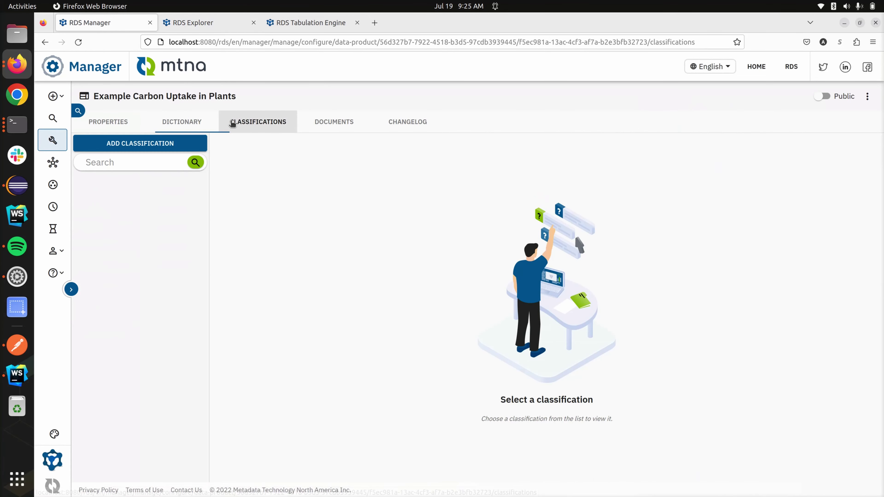
click(167, 148)
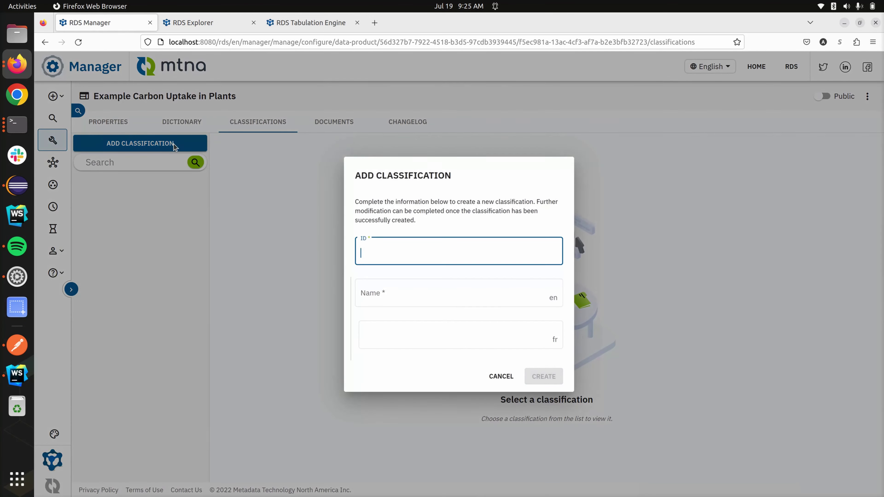
text(Plant Type)
key(BackSpace)
key(BackSpace)
key(BackSpace)
key(BackSpace)
key(BackSpace)
key(BackSpace)
key(BackSpace)
key(BackSpace)
key(BackSpace)
text(plant_types)
Name the new classification Plant Types in English and Le Plant Types in French, and create it
click(393, 288)
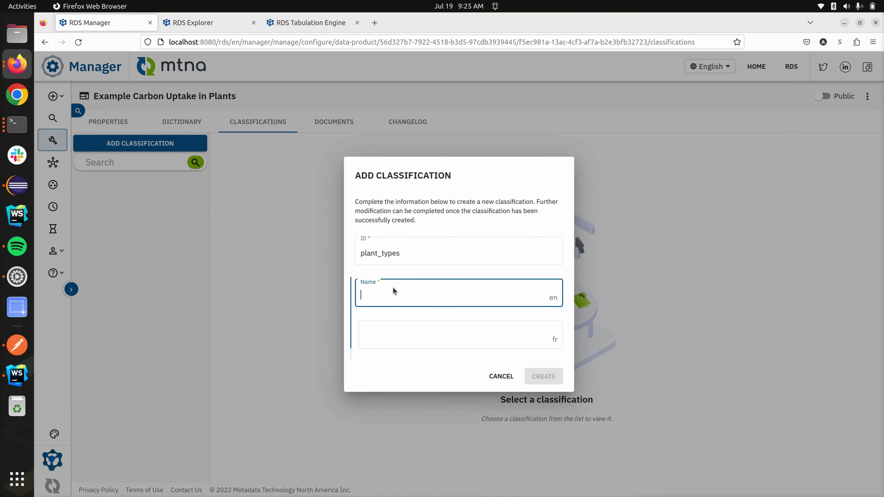
text(Plant Types)
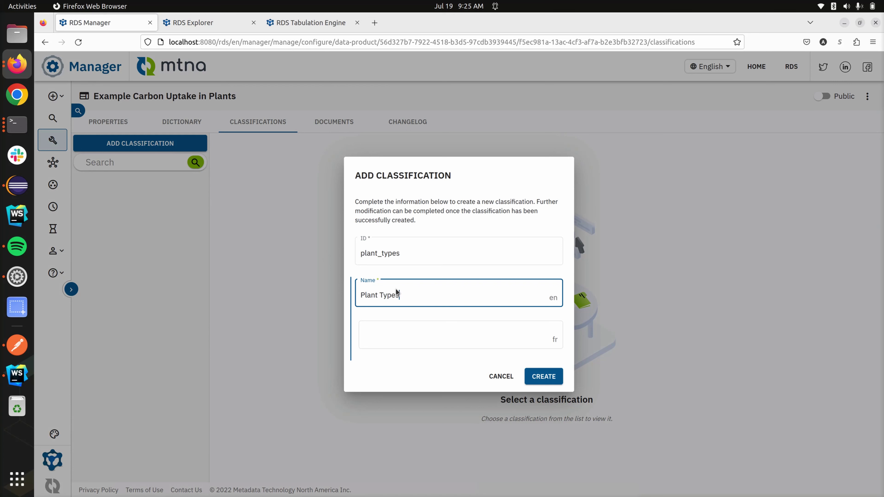
click(409, 332)
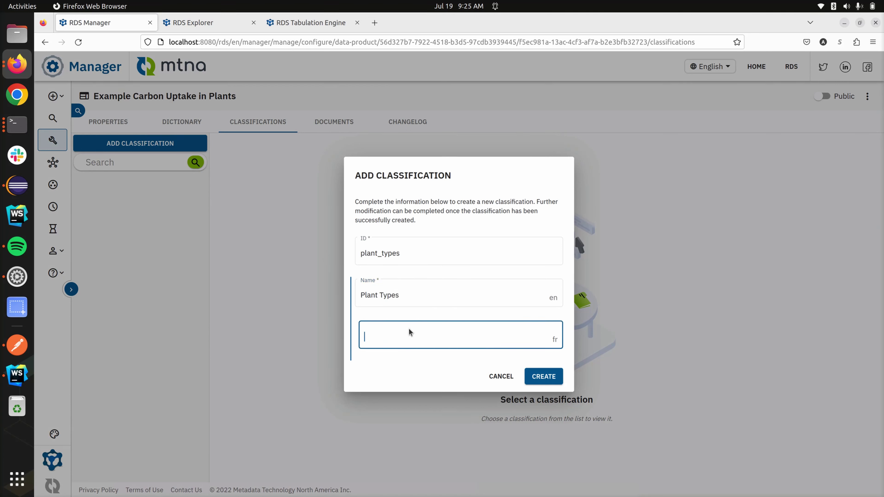
text(Le Pla)
key(BackSpace)
text(lant)
click(537, 376)
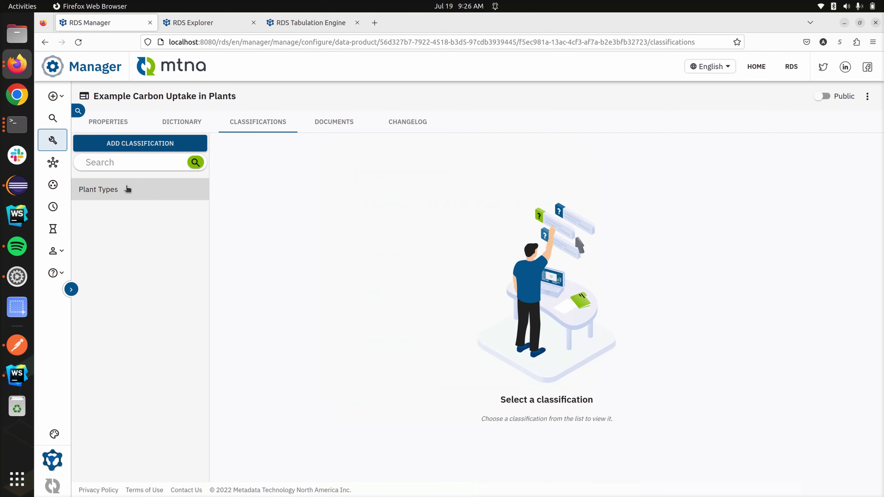
Open the Plant Types classification and examine its English and French description and name fields without changing them
click(126, 189)
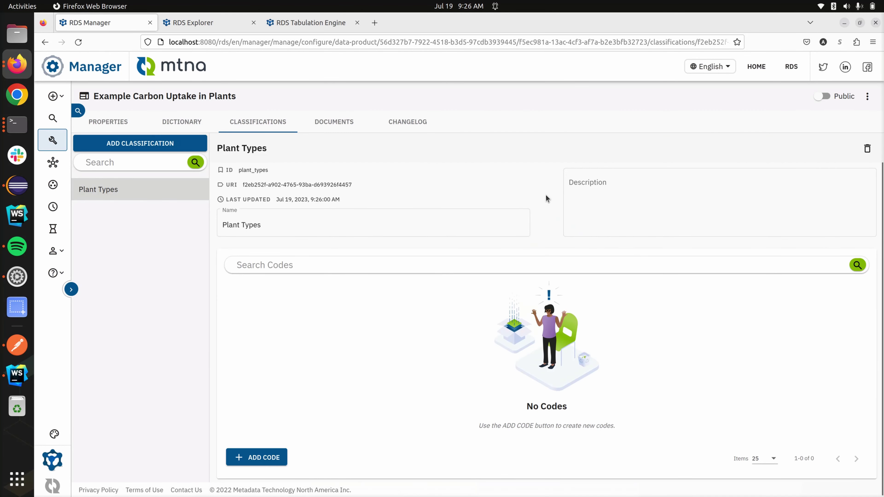
click(580, 192)
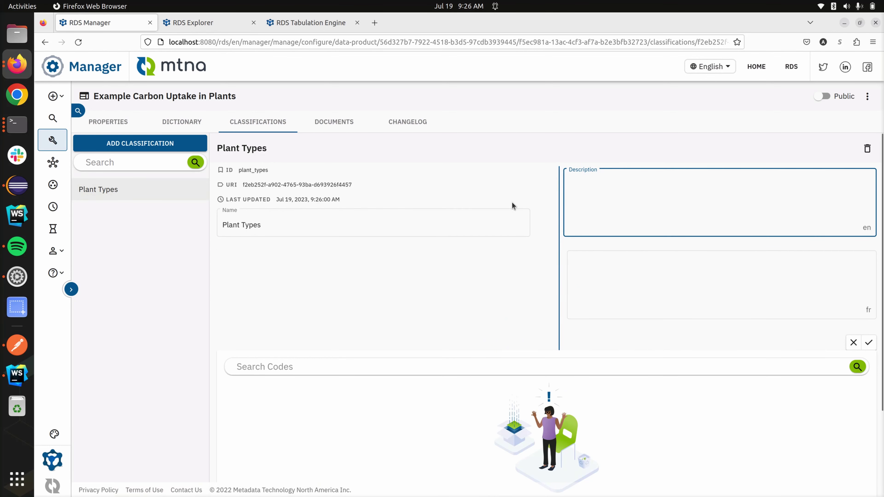
click(471, 220)
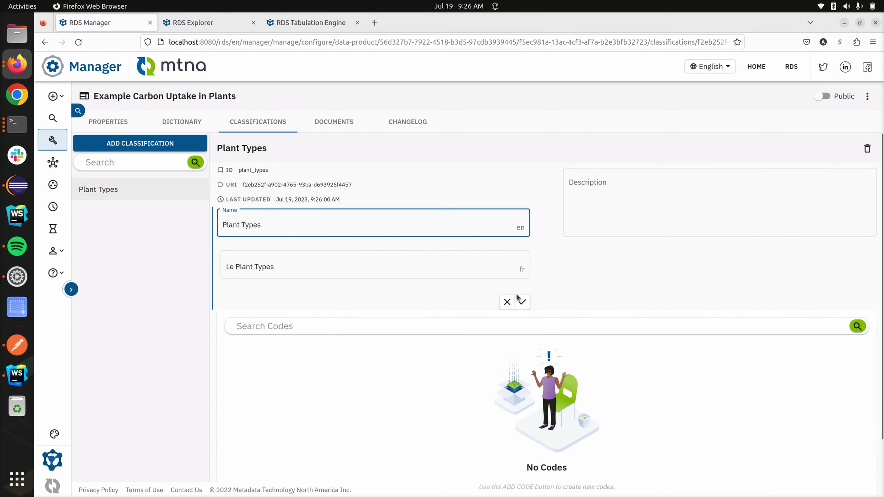
click(523, 302)
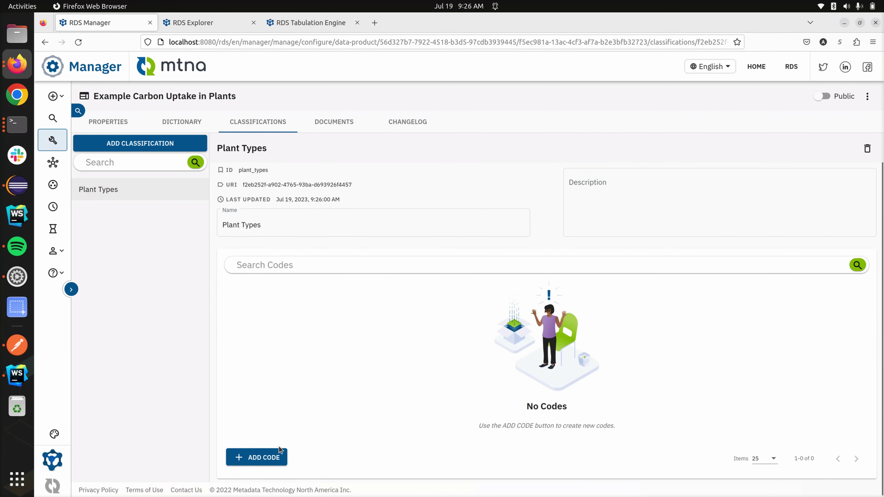
Add a code with value 1 and English name One to the Plant Types classification
click(268, 459)
text(1)
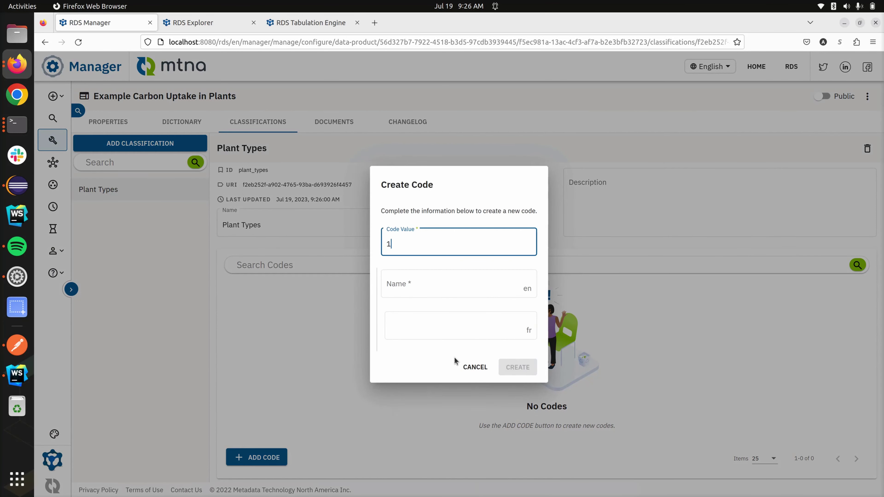
key(Tab)
text(One)
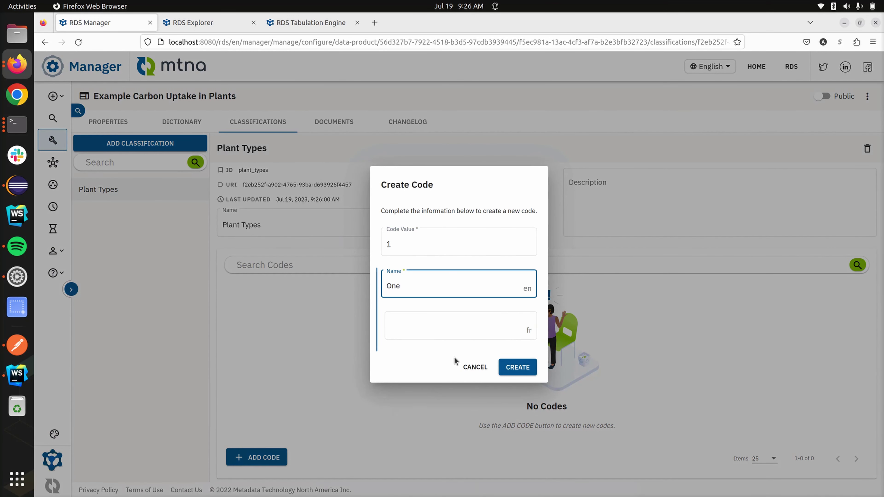
click(518, 368)
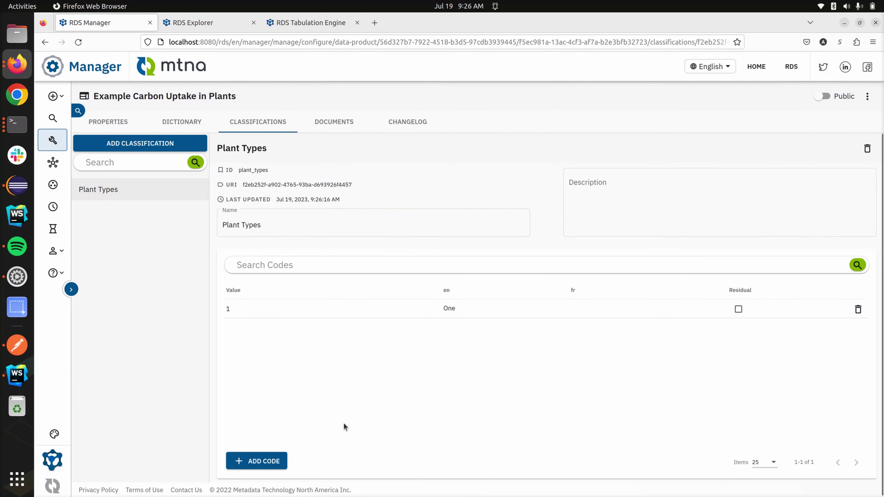
Add a code with value 2 and English name Two to the Plant Types classification
click(283, 459)
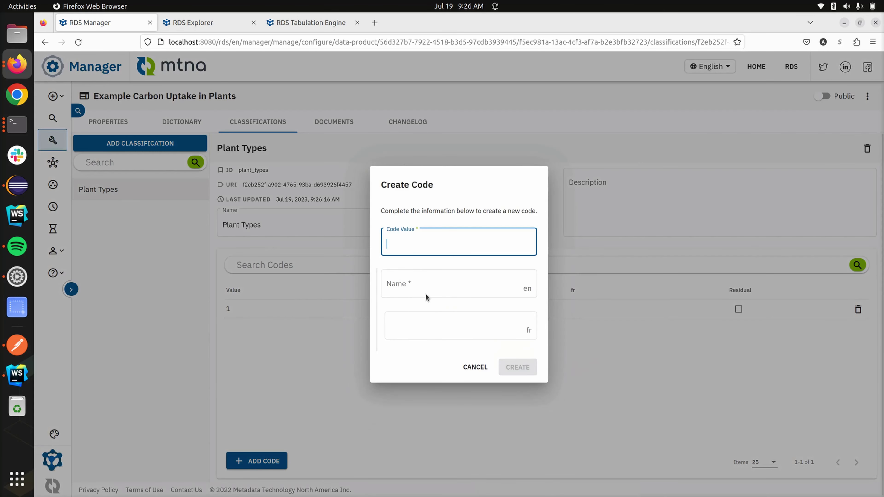
text(2)
click(429, 286)
text(Two)
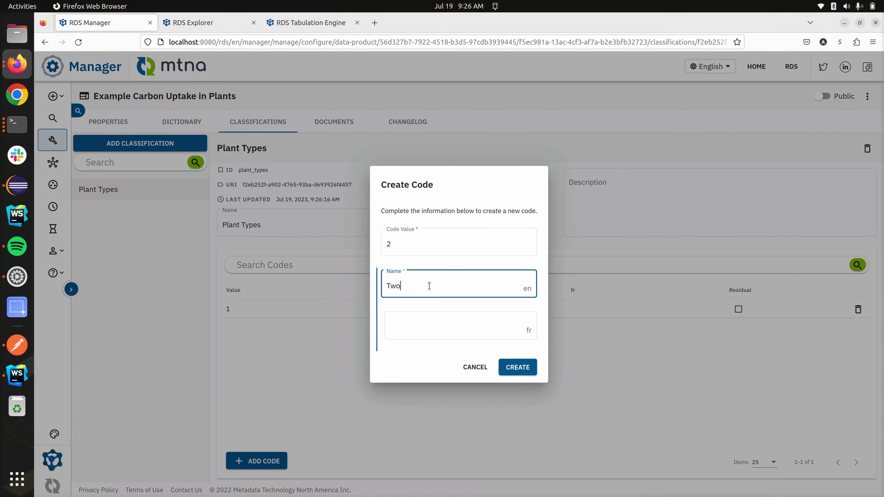
click(505, 368)
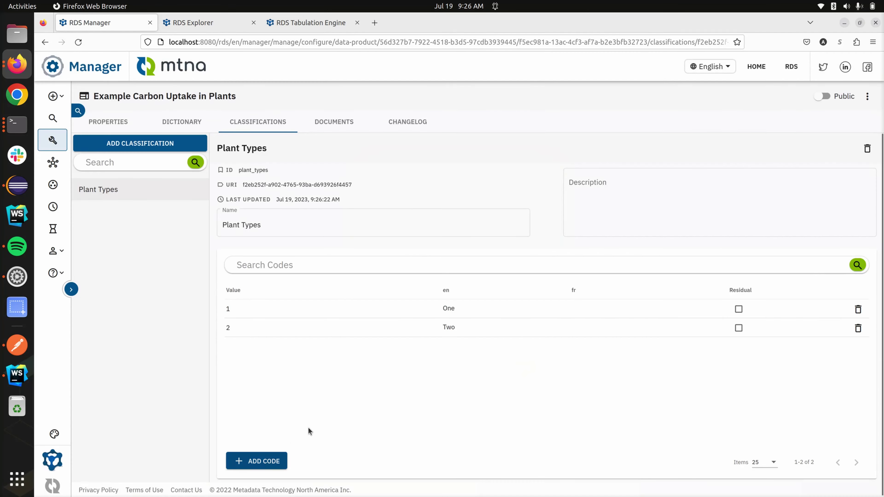
Add a code with value 3 and English name Three to the Plant Types classification
click(283, 460)
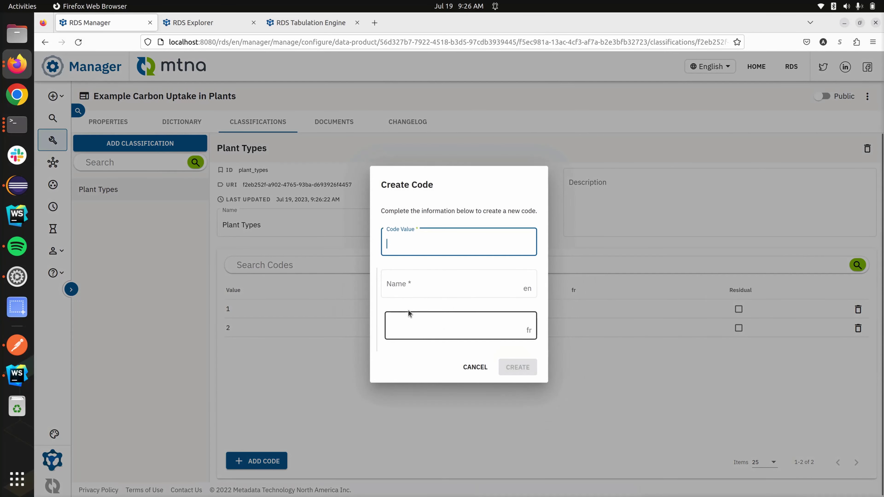
text(3)
key(Tab)
text(Three)
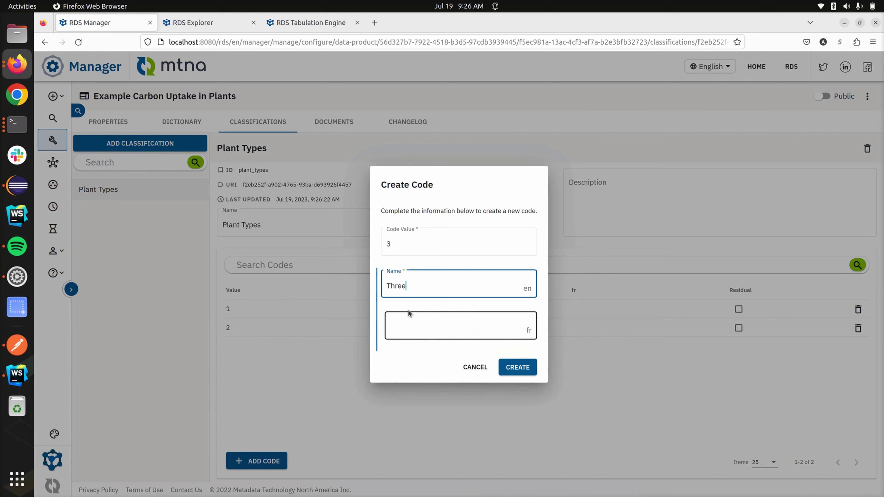
click(509, 364)
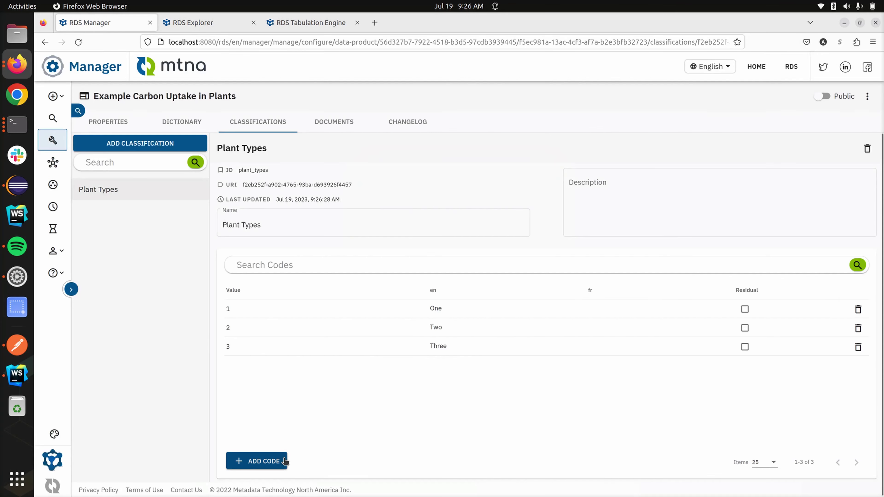
Add a code with value 4 and English name Four, and open code 1's English name for editing without changing it
click(285, 461)
text(4)
key(Tab)
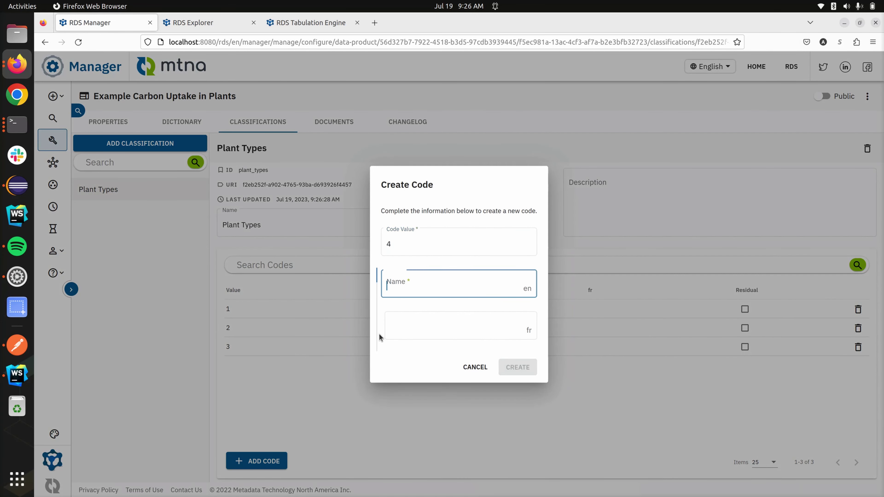
text(Four)
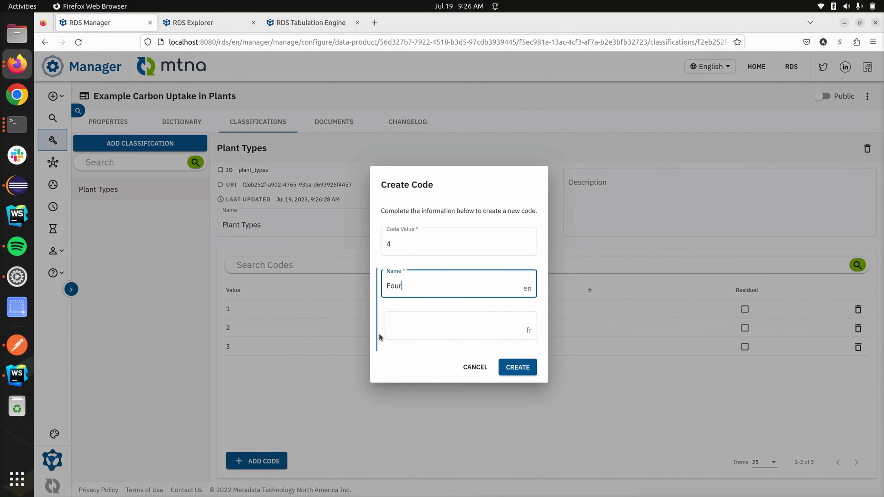
click(515, 363)
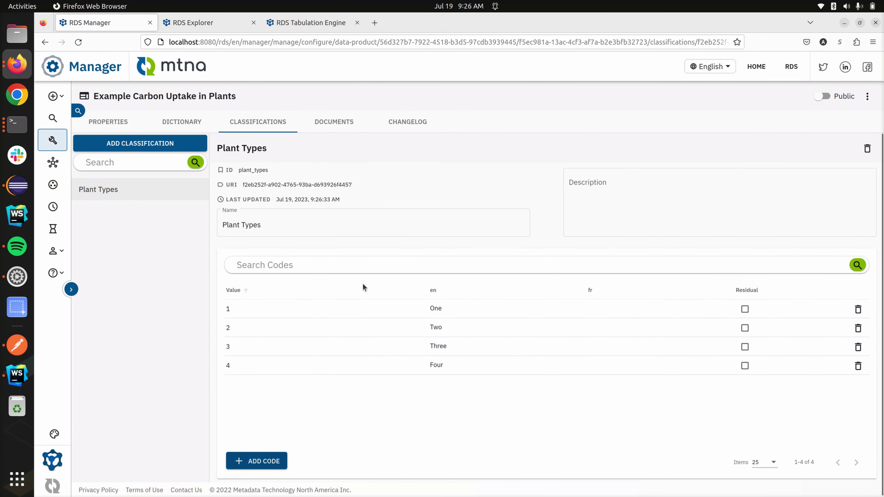
click(438, 308)
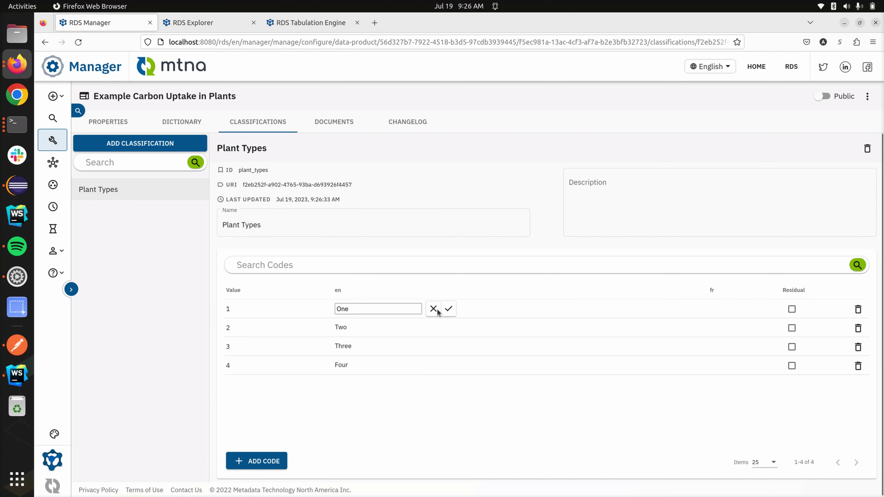
click(410, 398)
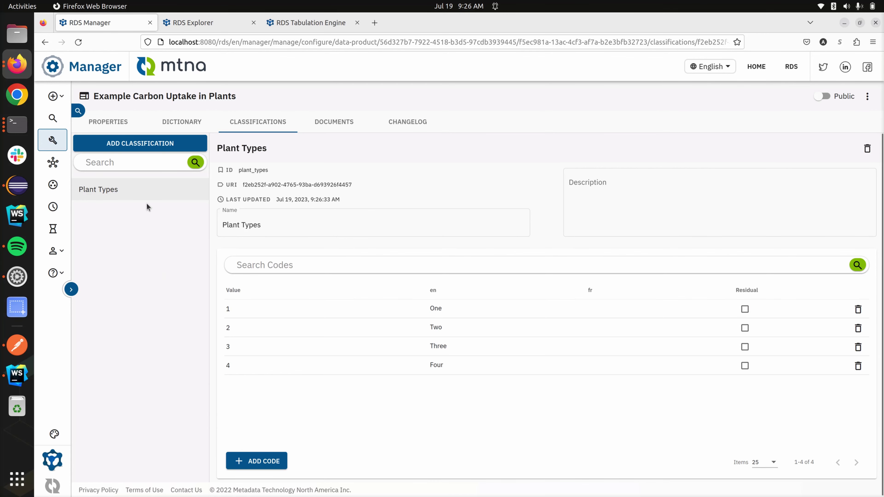
In the data product's dictionary, search classifications for "plant" and assign Plant Types to the Plant variable's codes
click(182, 121)
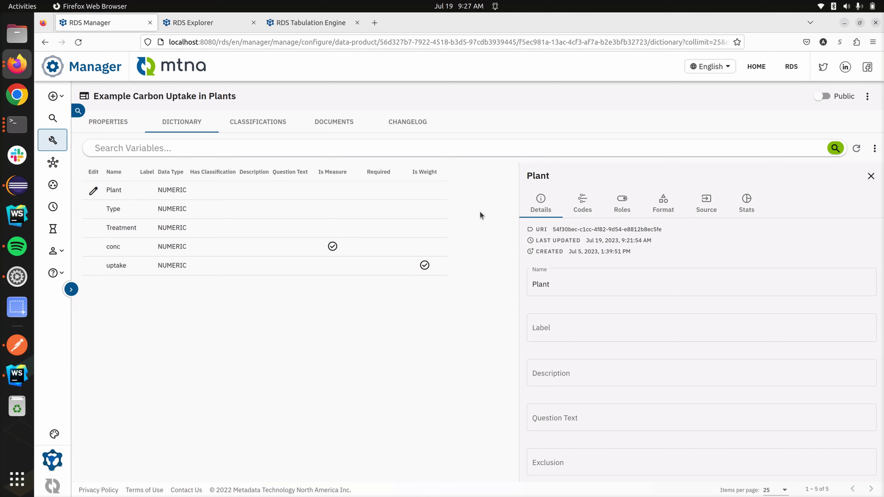
click(567, 208)
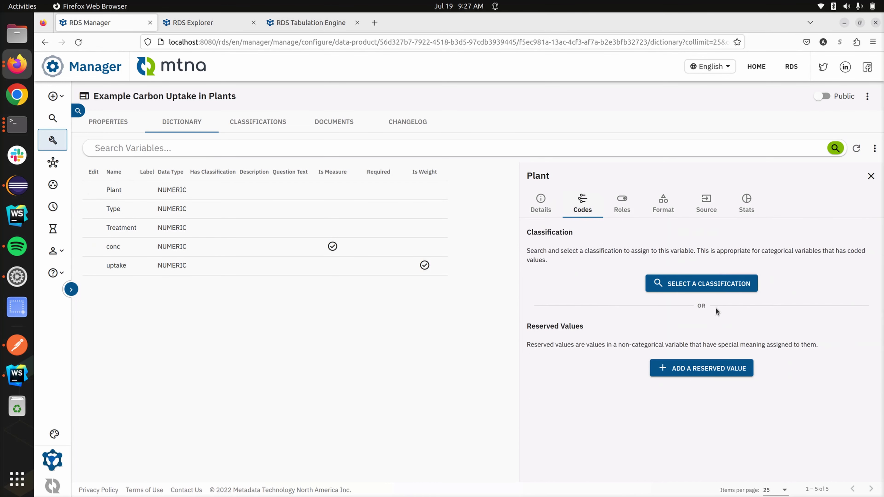
click(682, 291)
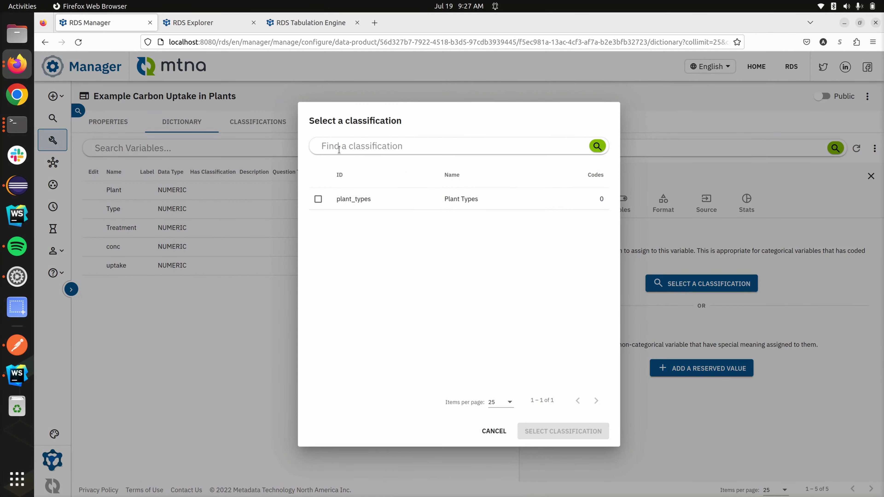
text(plant)
click(579, 147)
click(318, 199)
click(544, 433)
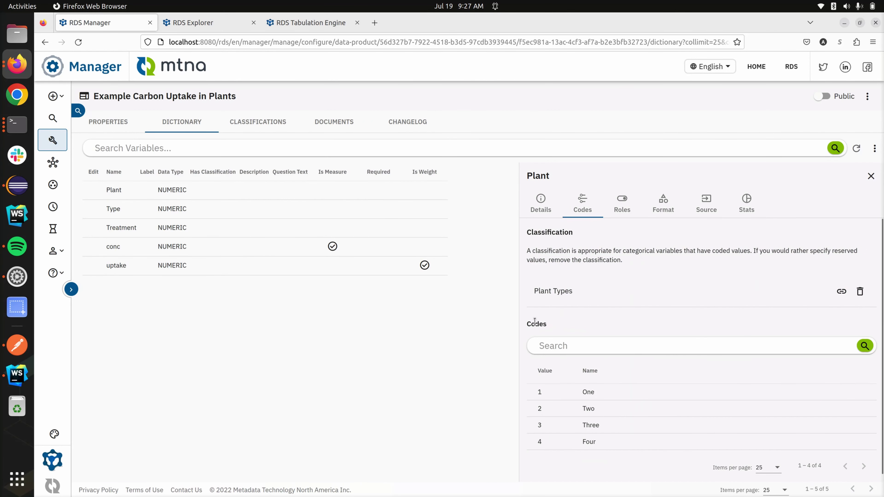
Profile the data product's variables and review the Plant variable's updated statistics and codes
scroll(576, 323, down, 1)
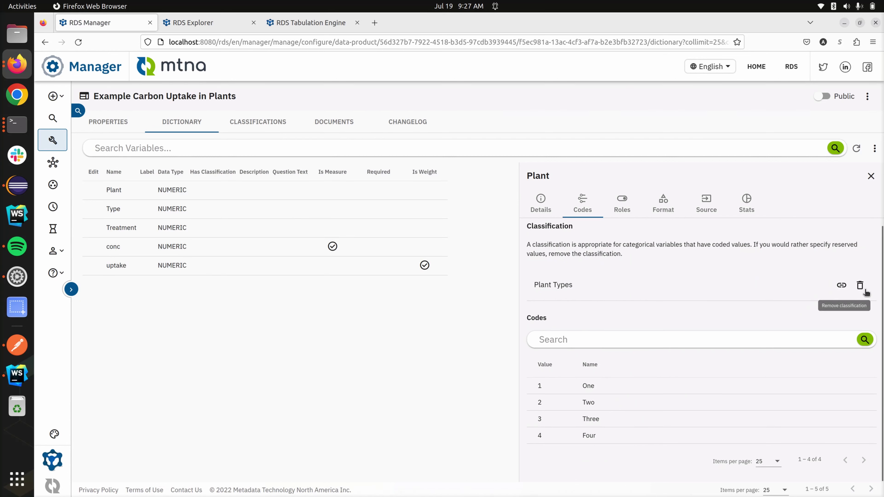
scroll(785, 293, up, 1)
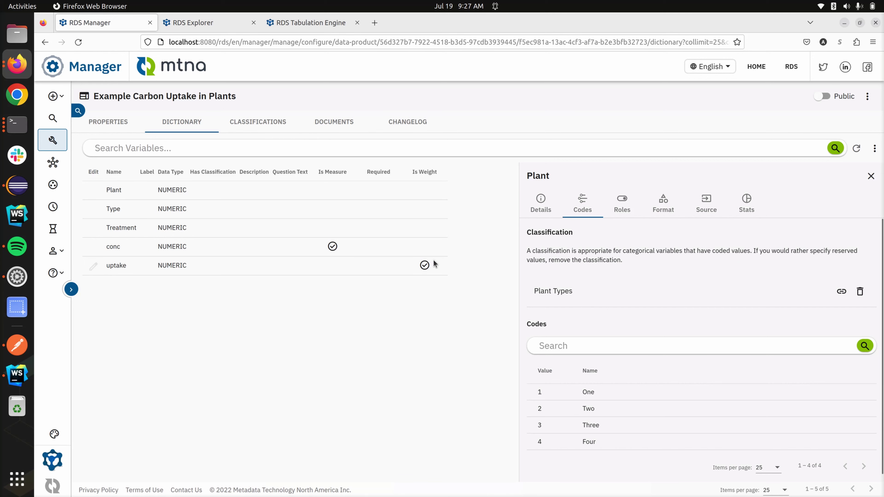
click(867, 96)
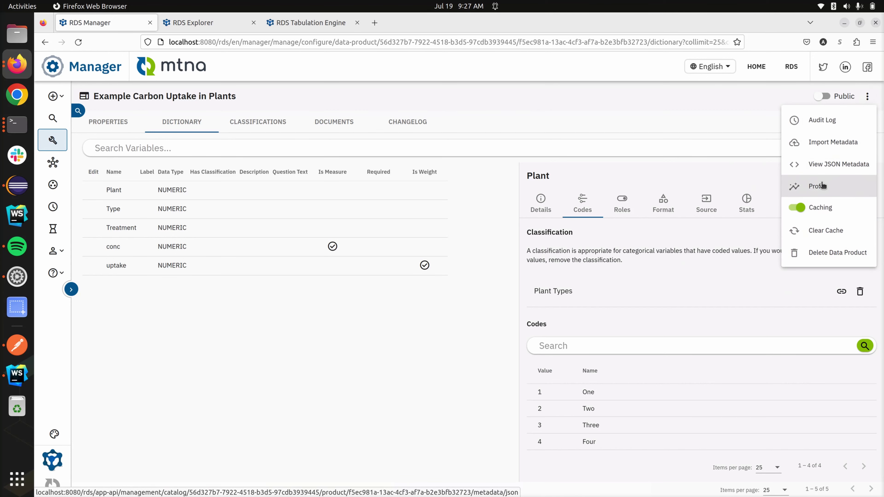
click(817, 186)
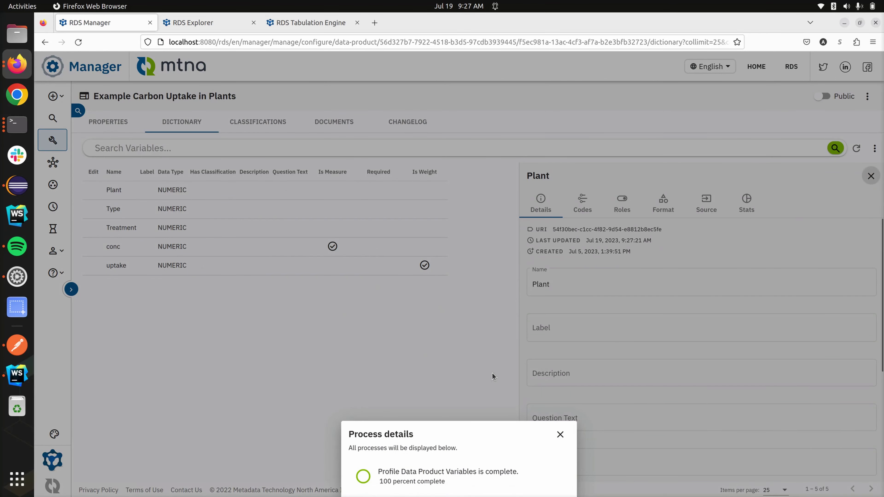
click(561, 434)
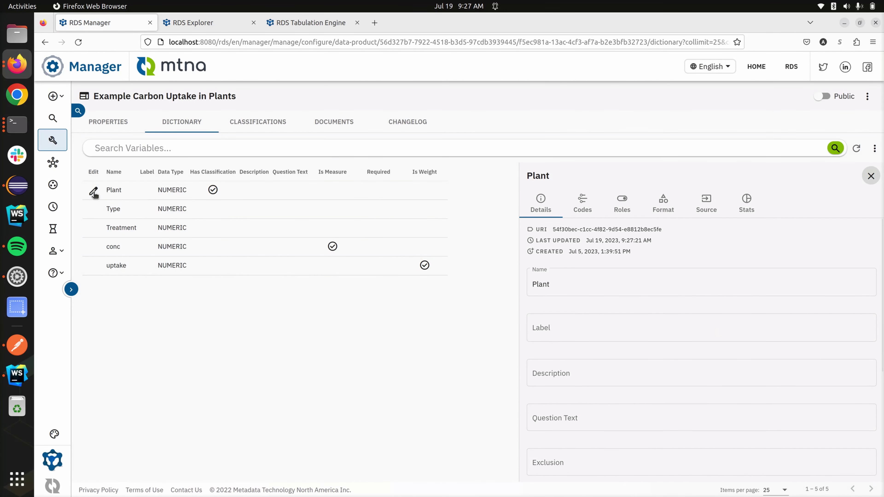
click(95, 194)
click(746, 201)
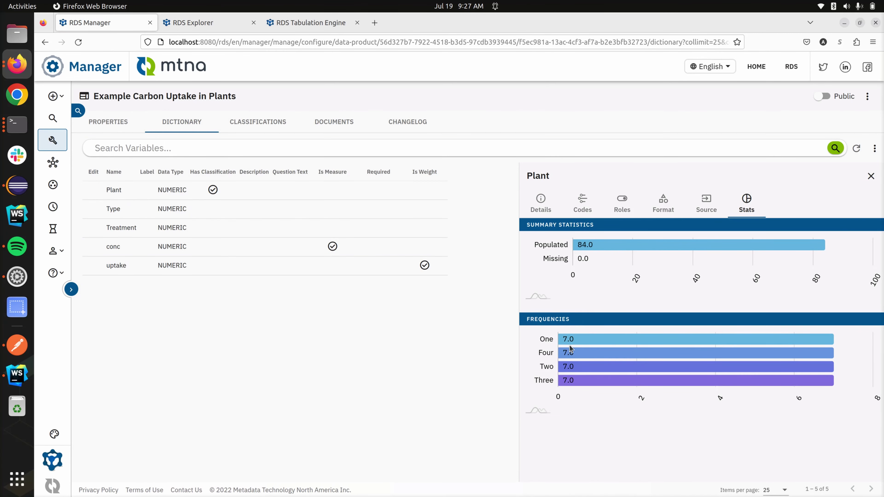
mouse_move(572, 347)
click(574, 206)
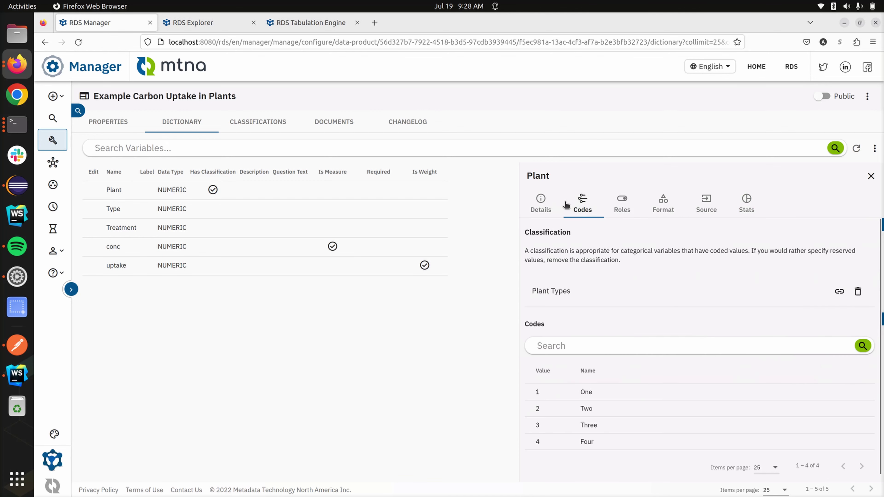
Switch to RDS Explorer, reload the data product and examine the Plant variable's codes, export options, filter options and statistics
click(199, 25)
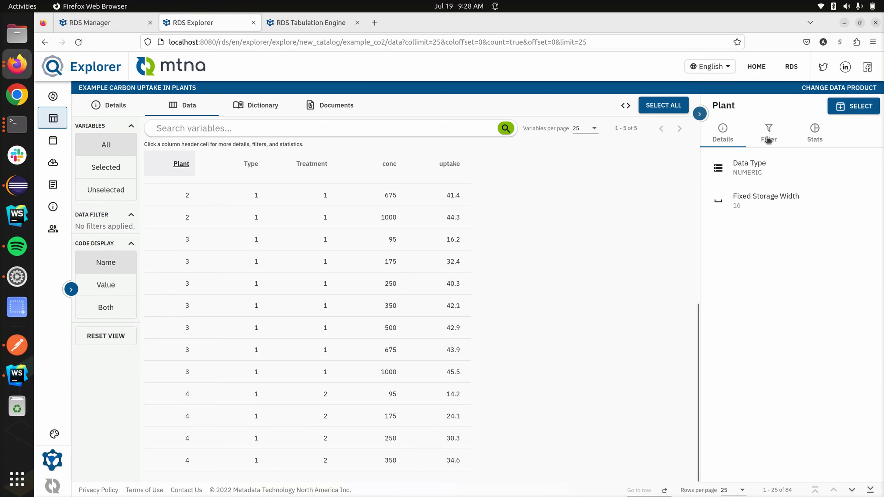
click(82, 47)
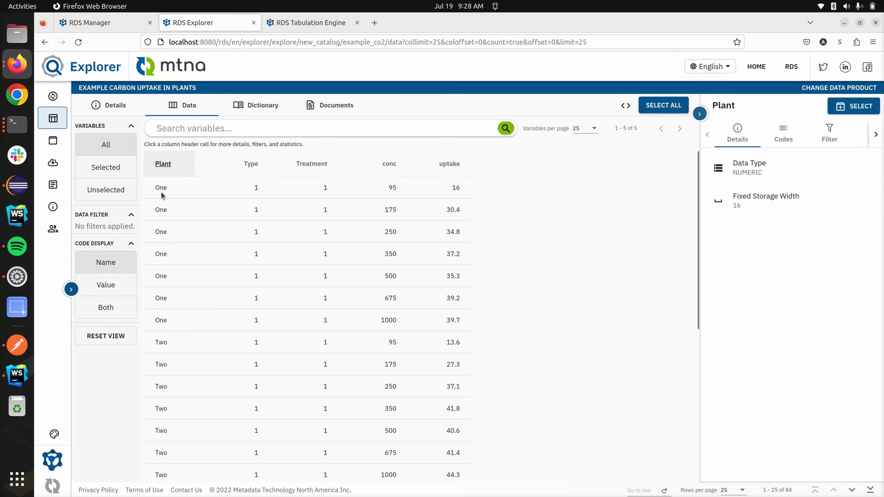
click(776, 142)
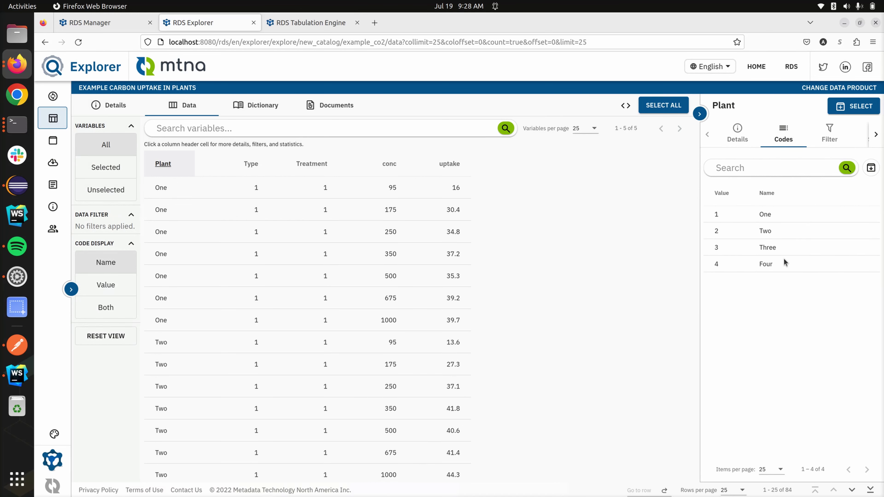
click(872, 167)
mouse_move(853, 212)
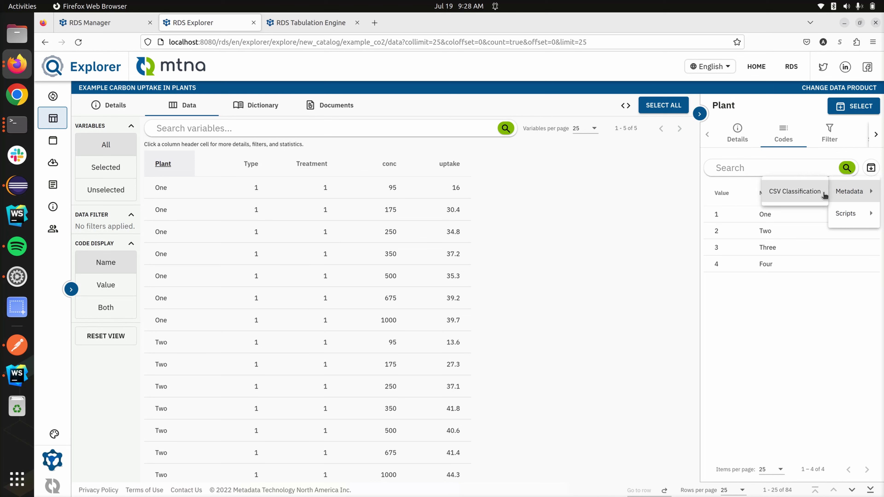
click(810, 331)
click(835, 137)
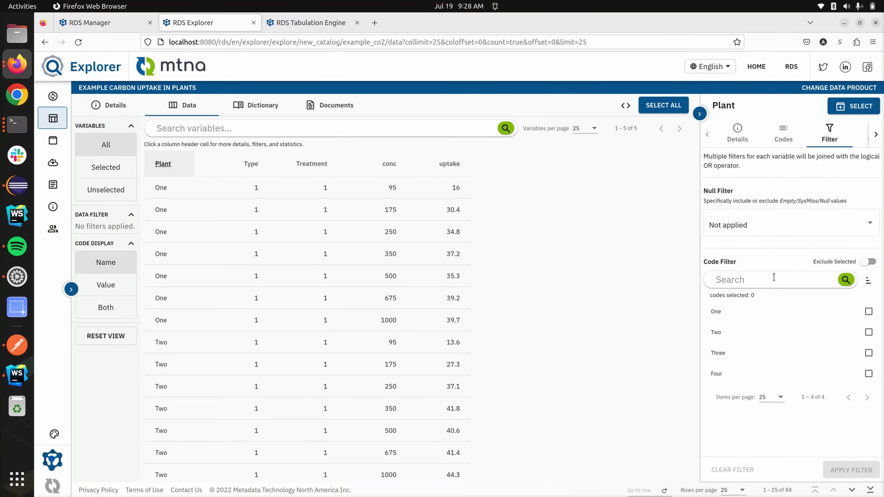
click(876, 134)
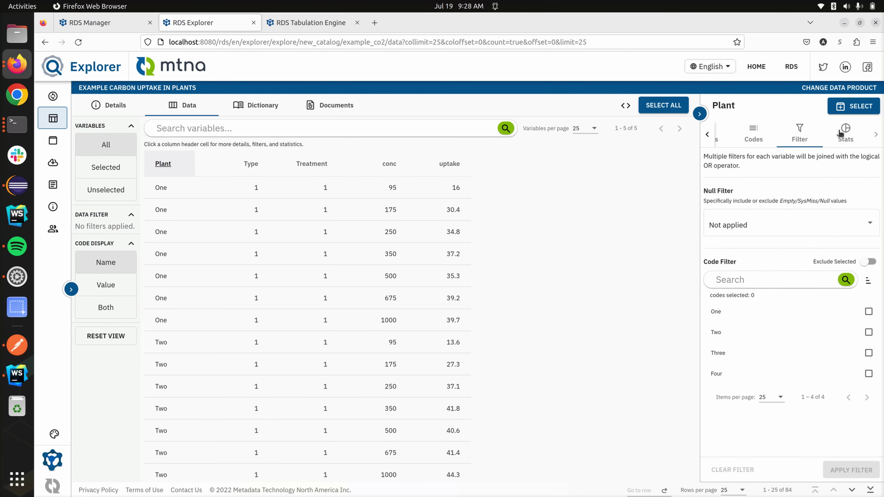
click(846, 134)
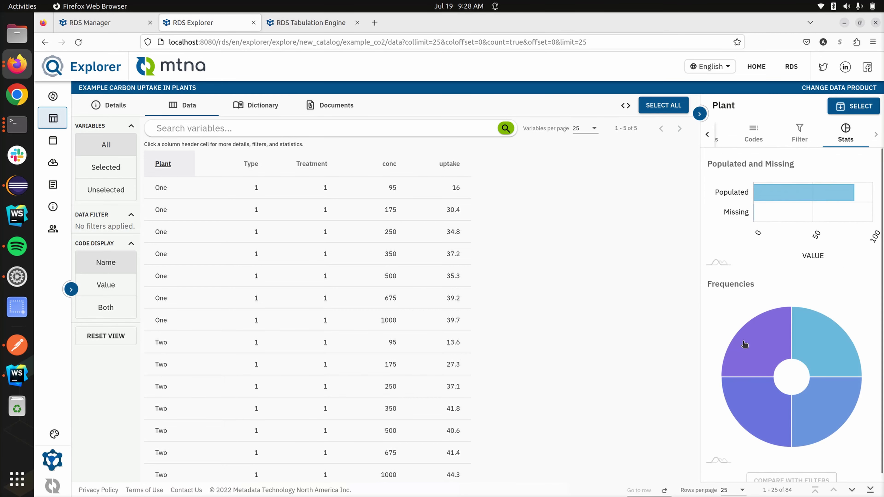
mouse_move(813, 333)
mouse_move(785, 409)
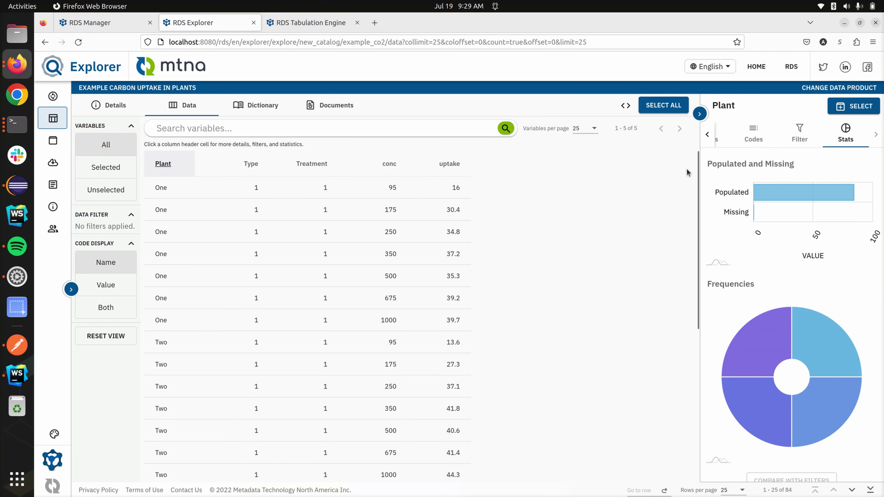
Switch back to RDS Manager and add a document to the data product with the English name Example Document
click(111, 25)
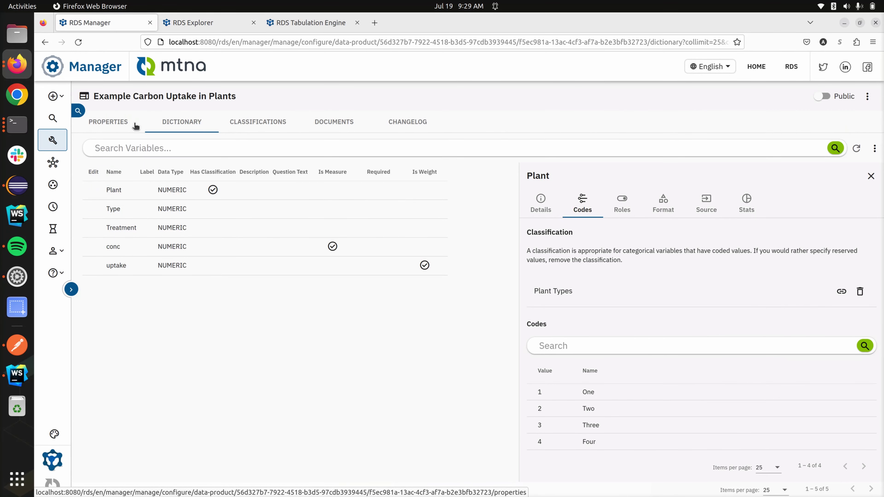
click(117, 122)
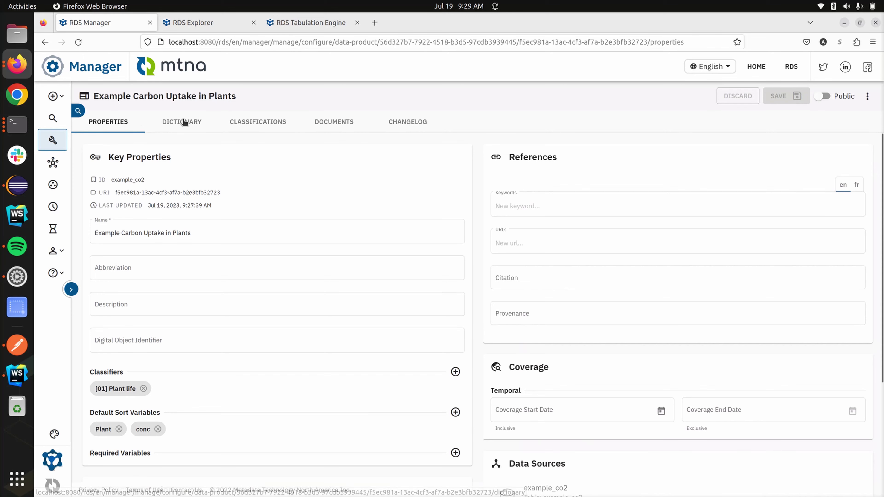
click(321, 123)
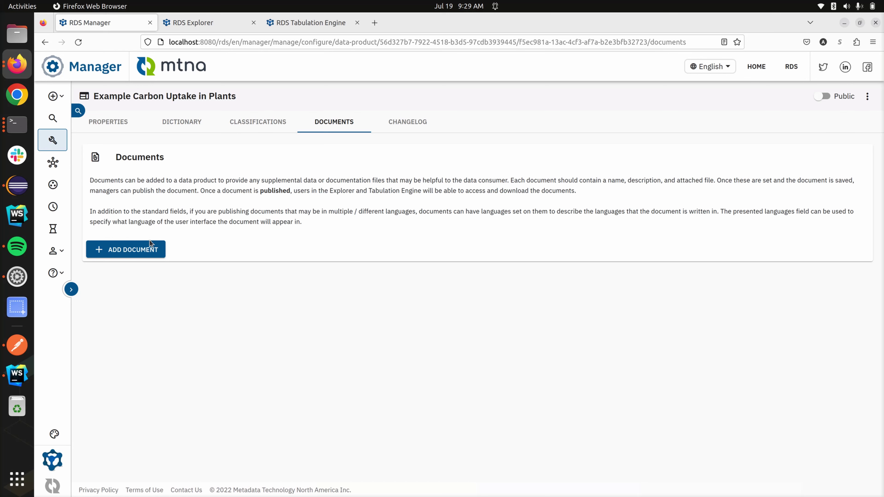
click(151, 248)
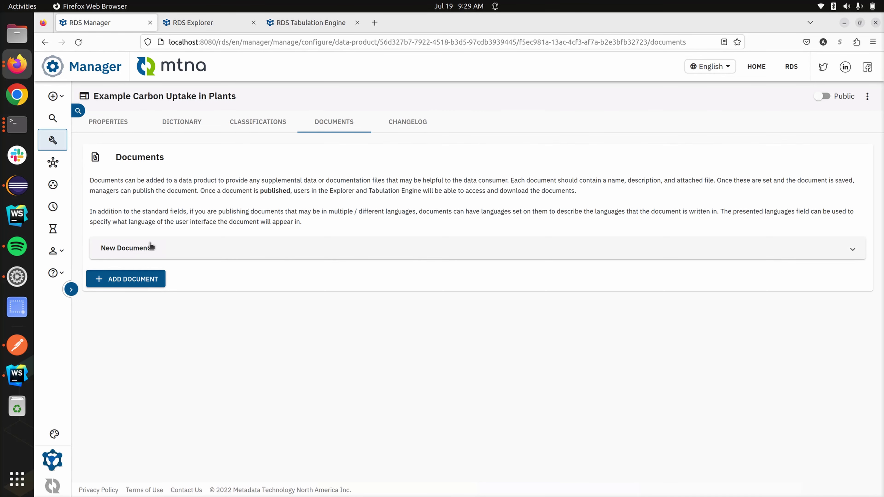
click(144, 249)
click(163, 279)
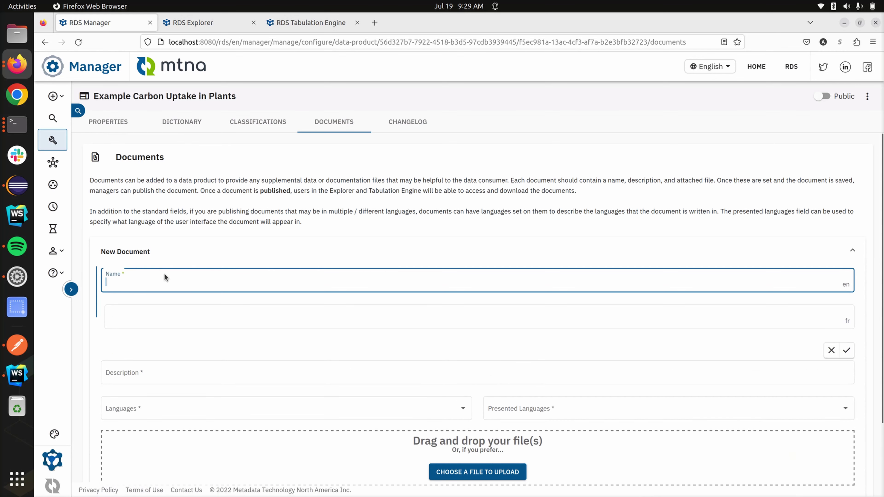
text(Ex)
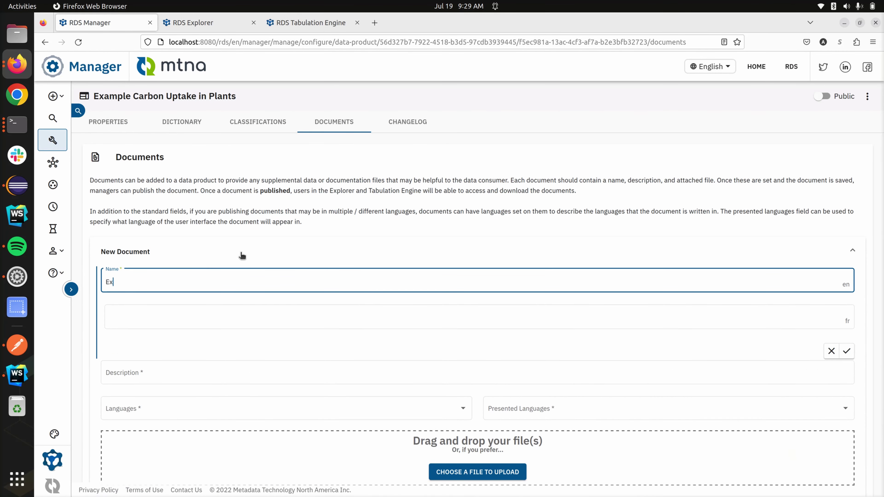
text(ample Document)
Set the document's English description to "An example of adding a document to the data product."
click(297, 372)
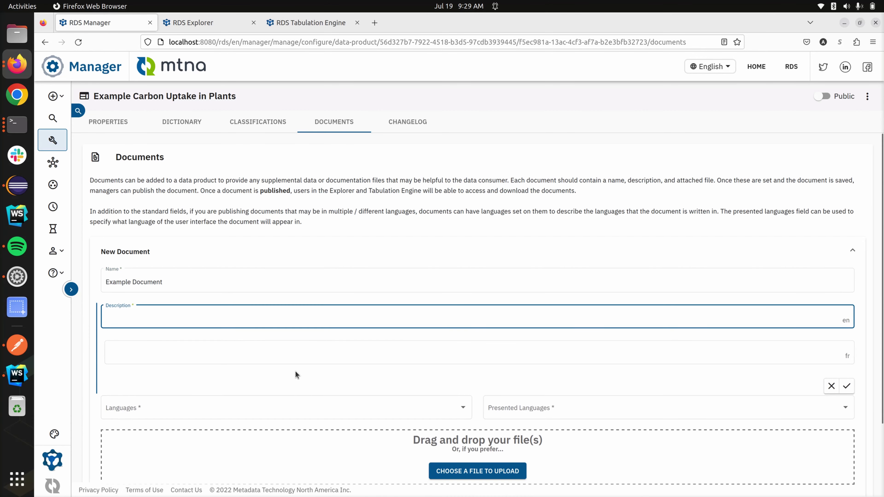
text(An example of adding a documen)
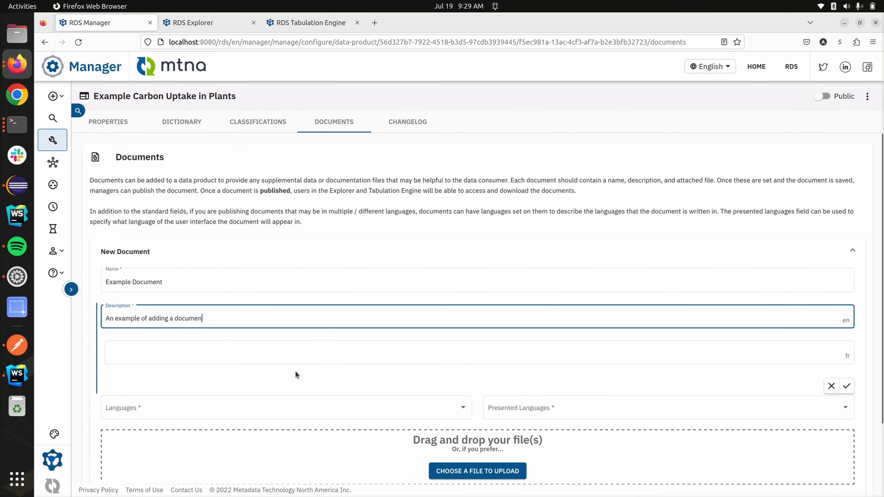
text(t to the data product.)
click(840, 386)
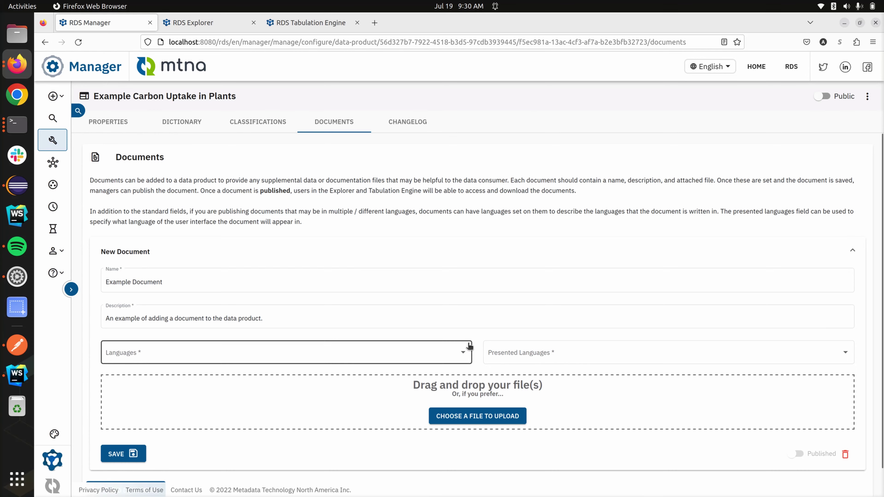
scroll(475, 339, down, 1)
click(290, 291)
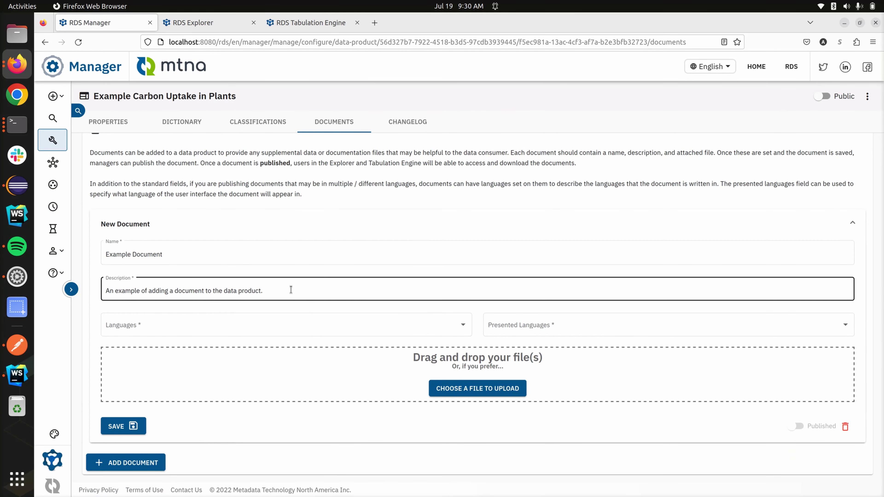
Set the document's language to English and its presented languages to English and Français
click(300, 321)
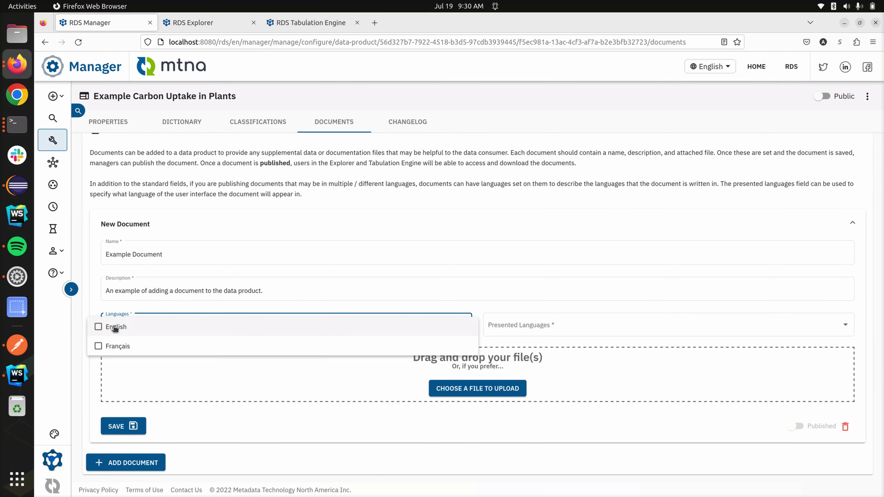
click(114, 329)
click(332, 307)
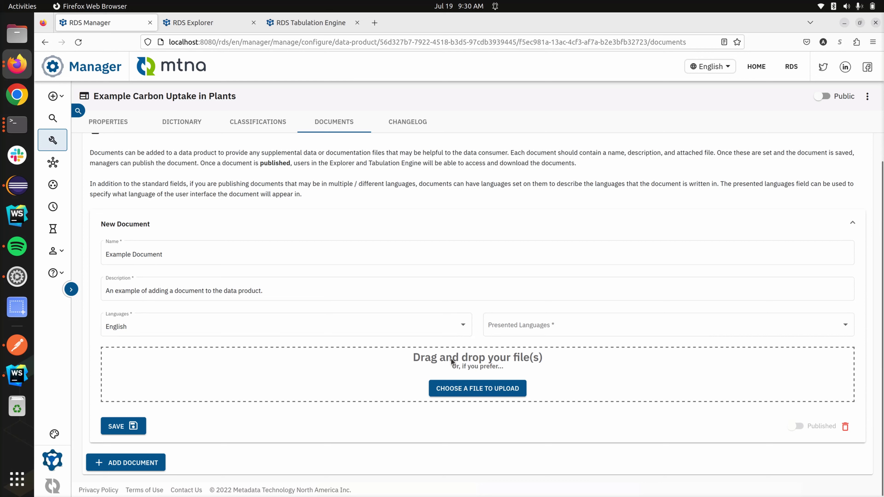
click(541, 330)
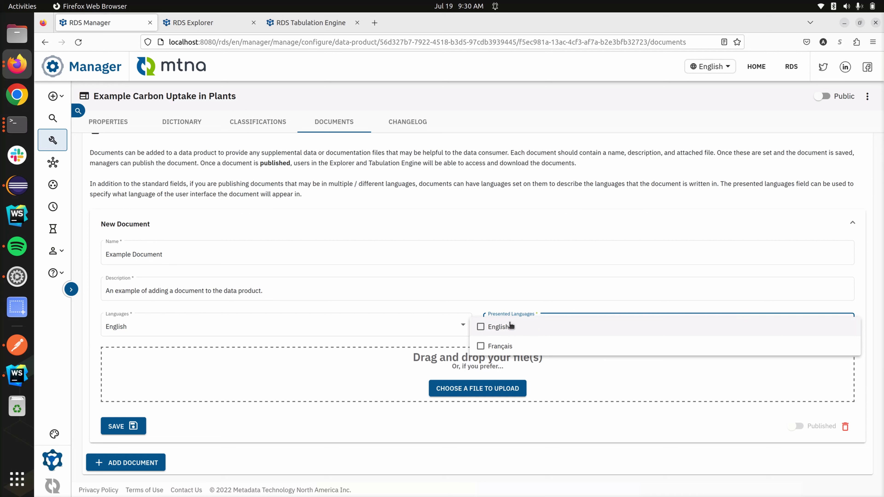
click(505, 327)
click(502, 346)
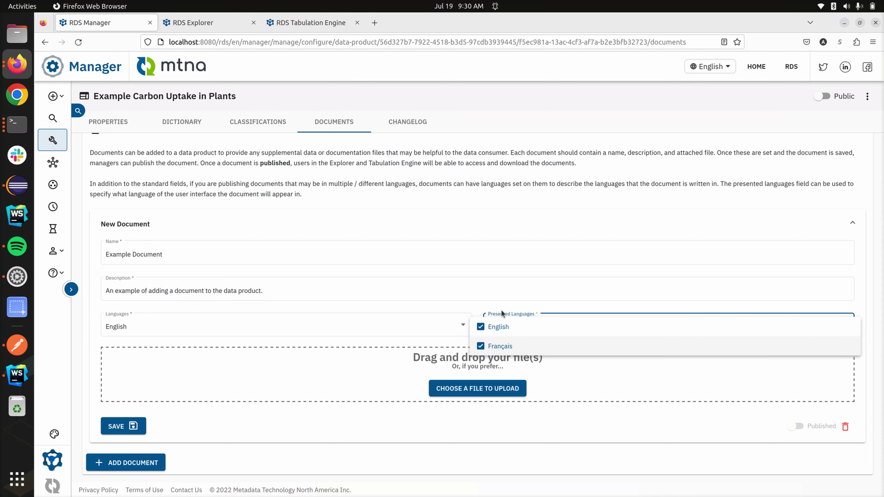
click(496, 303)
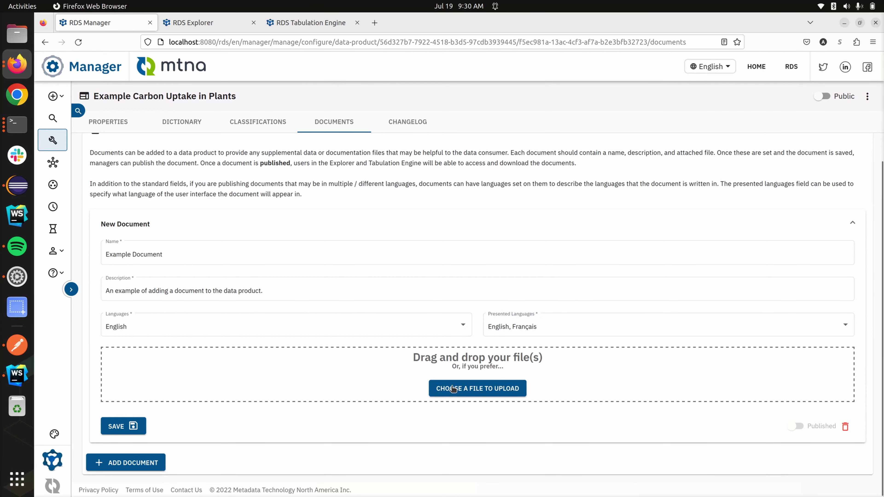
Attach the file co2.ddi25.xml from the example_data folder to the new document and save it
click(453, 389)
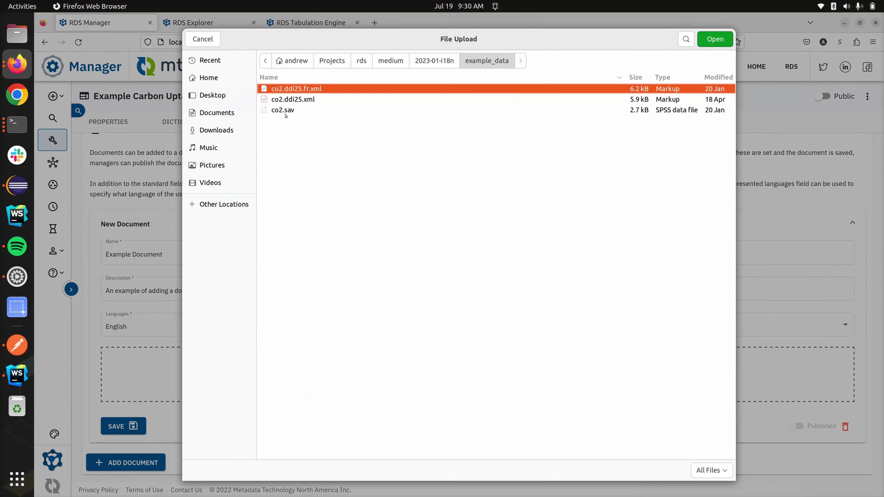
double_click(293, 99)
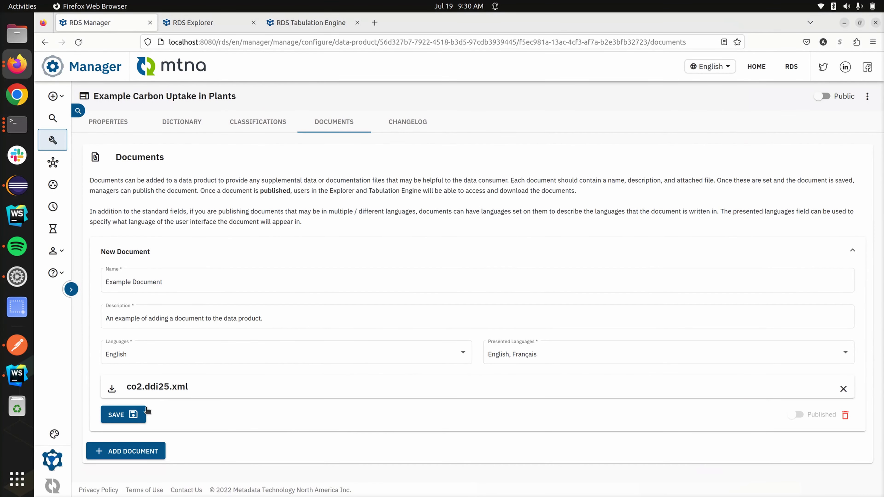
click(142, 414)
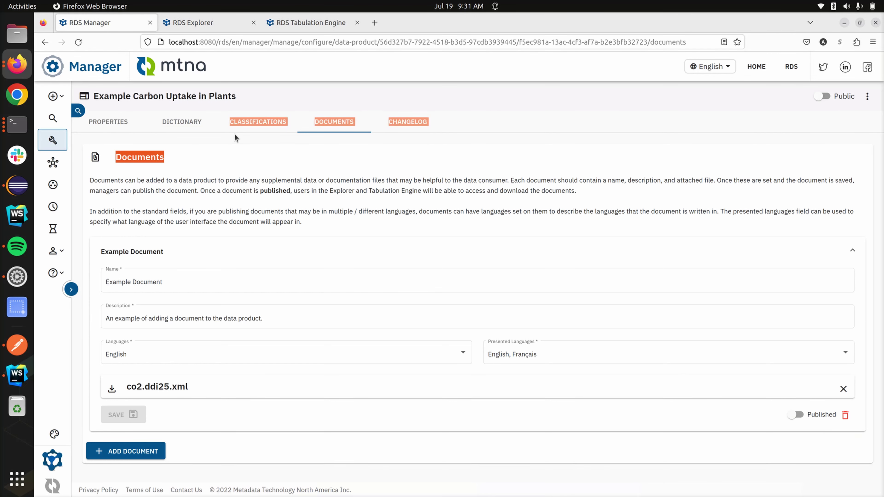
Switch to RDS Explorer and check the documents listed for the data product
click(201, 22)
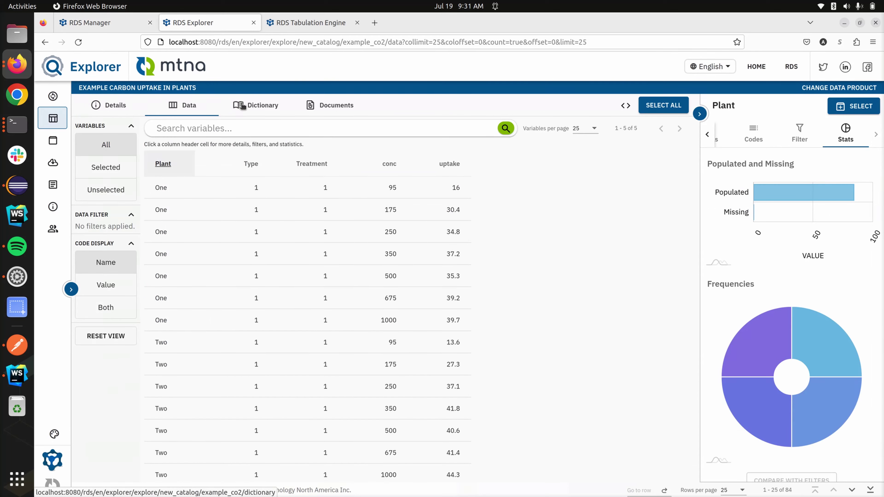
click(310, 107)
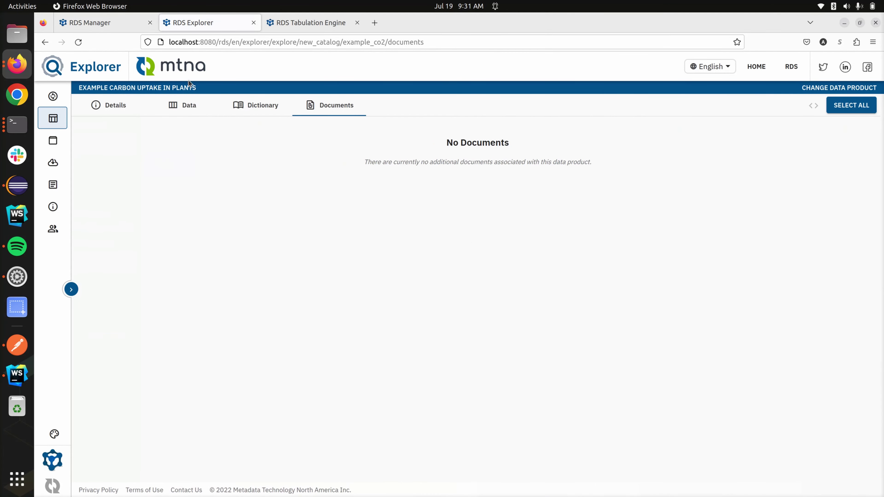
Switch to RDS Manager, publish the Example Document and collapse its details
click(110, 23)
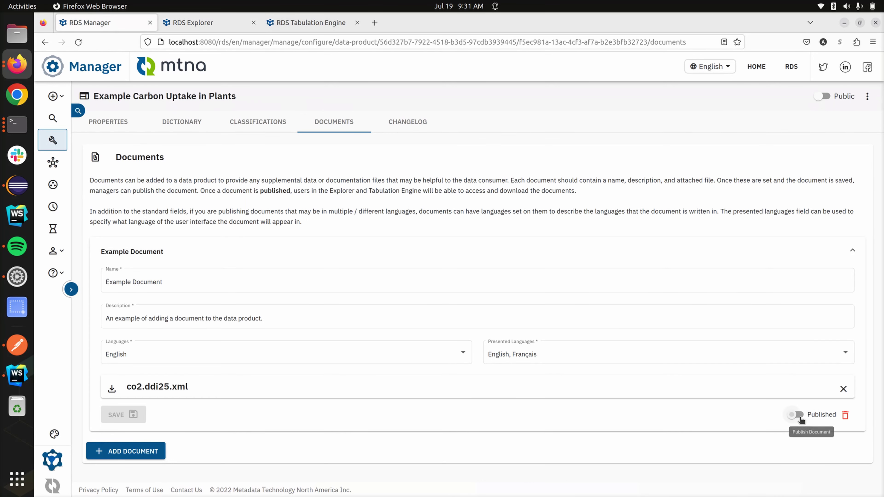
click(799, 418)
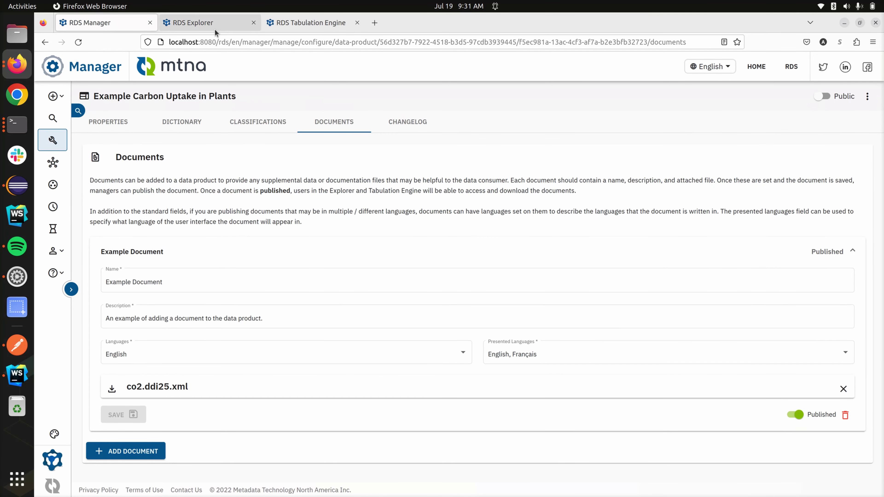
click(854, 251)
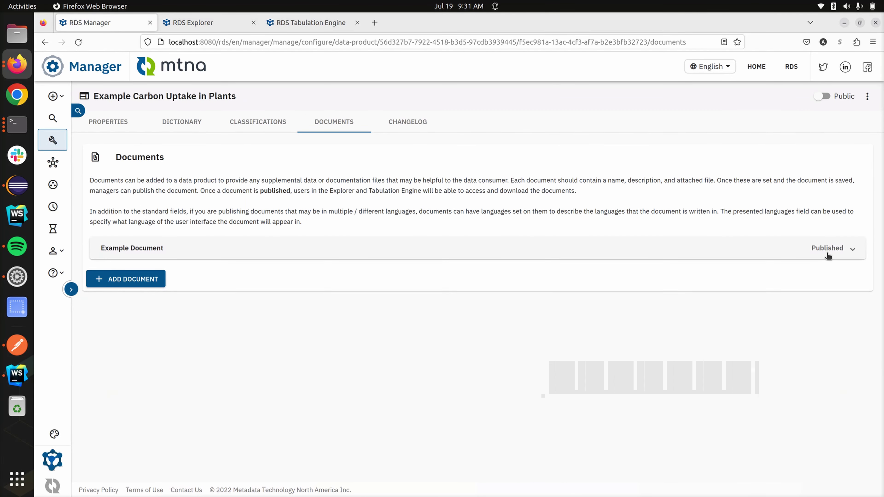
Switch to RDS Explorer, reload the documents page and check the published document's name, description and file download
click(228, 28)
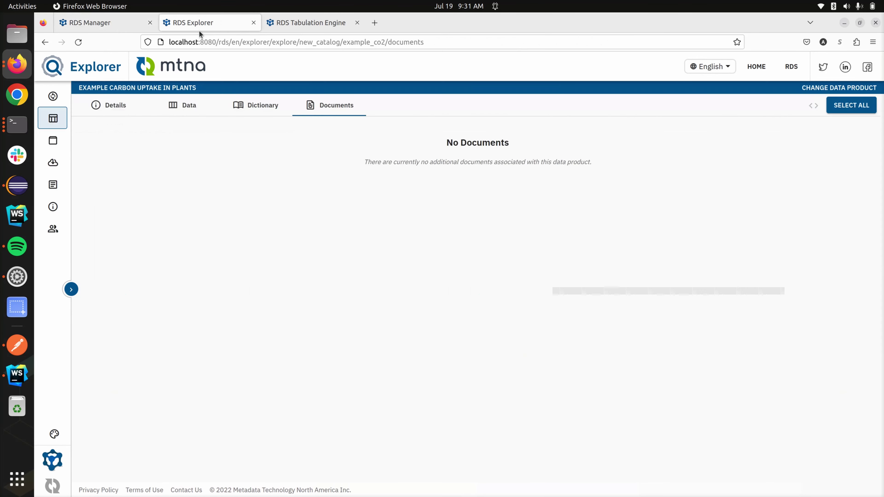
click(80, 42)
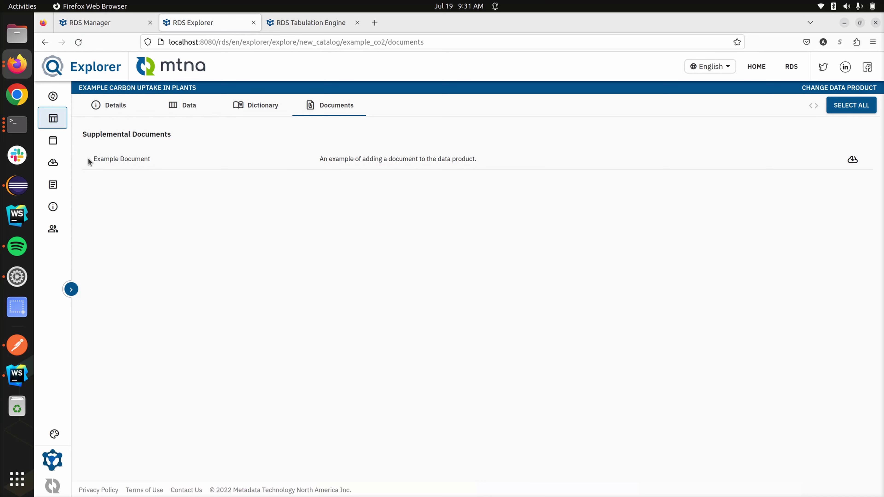
drag(93, 160, 145, 160)
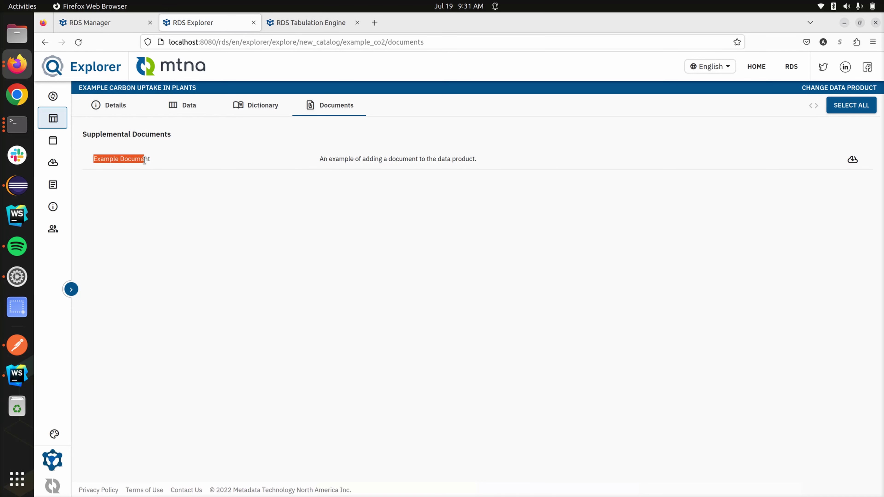
drag(319, 159, 471, 168)
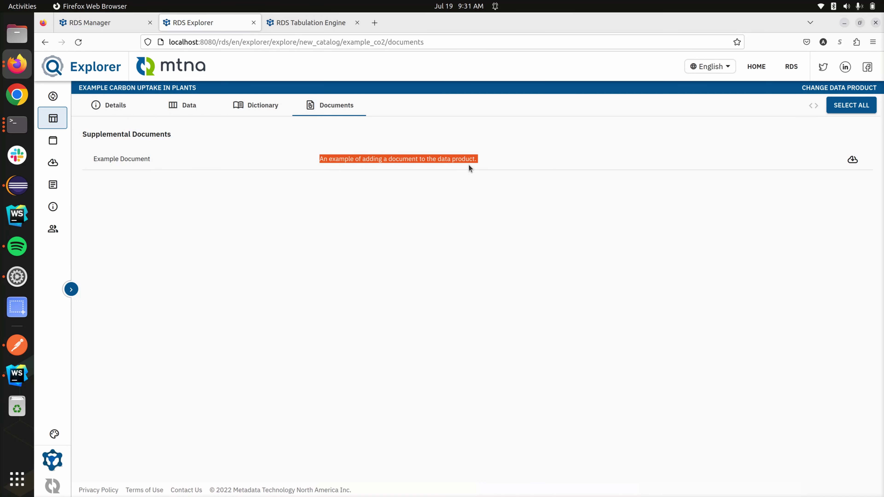
click(851, 161)
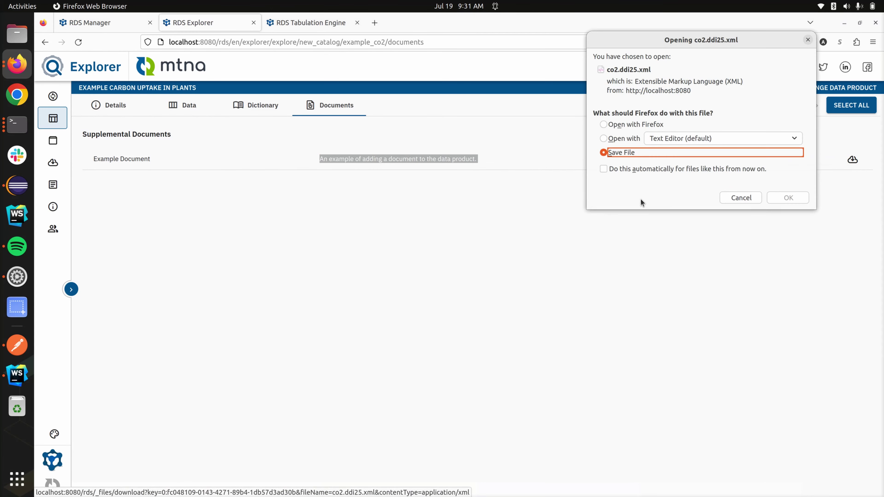
click(747, 197)
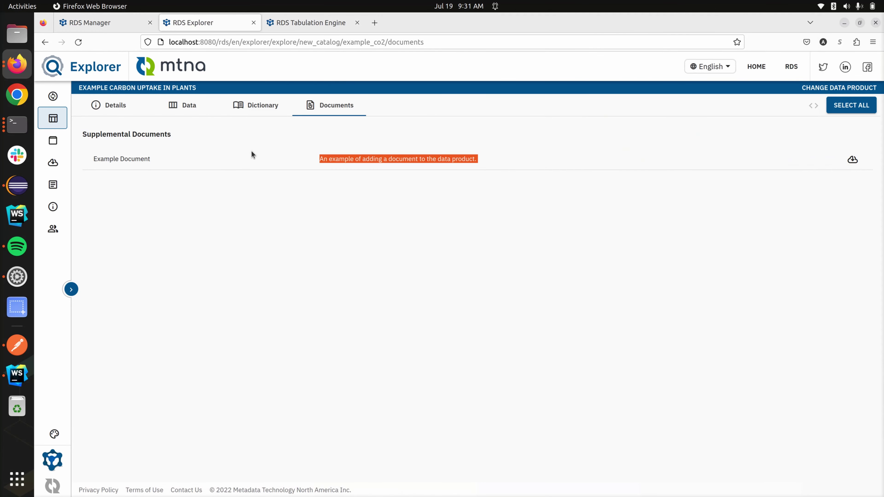
In RDS Manager, start a changelog entry dated 07/20/2023 with the English name "Corrected Some Issue"
click(108, 26)
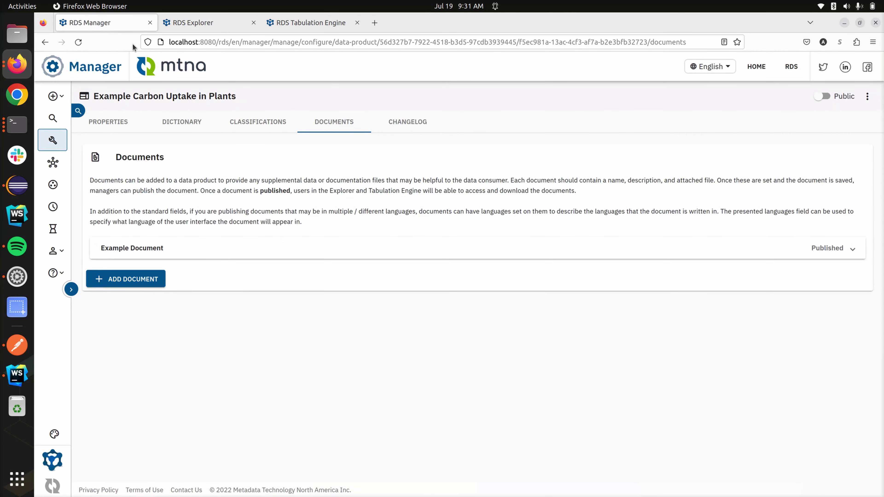
click(390, 135)
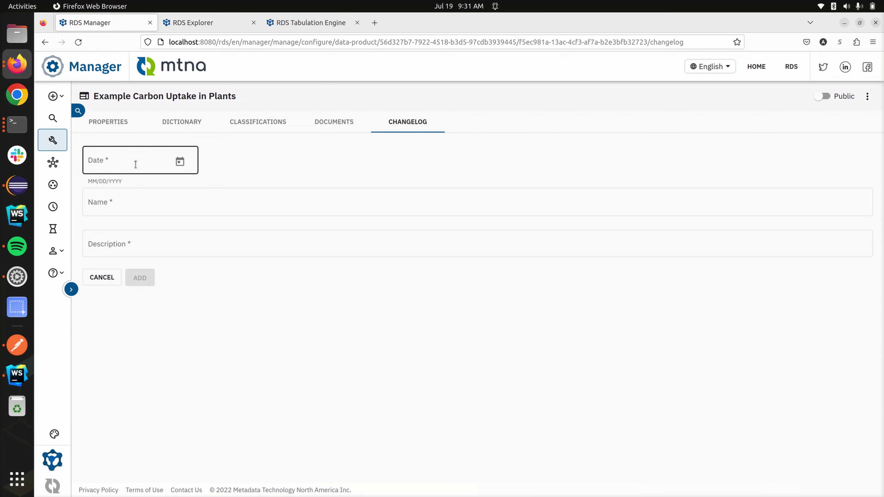
click(180, 162)
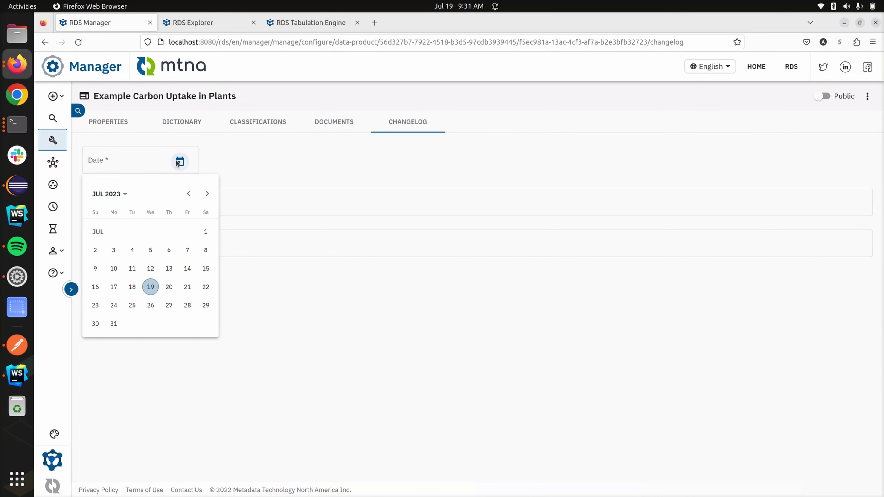
click(168, 286)
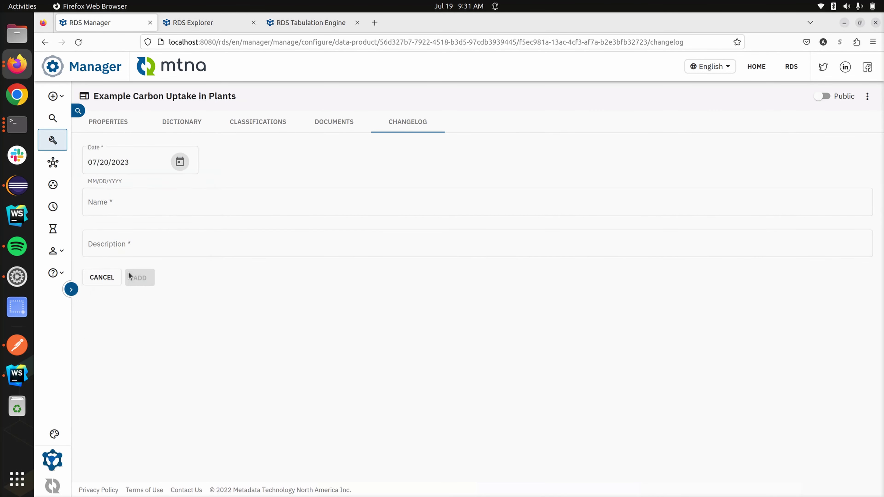
click(123, 204)
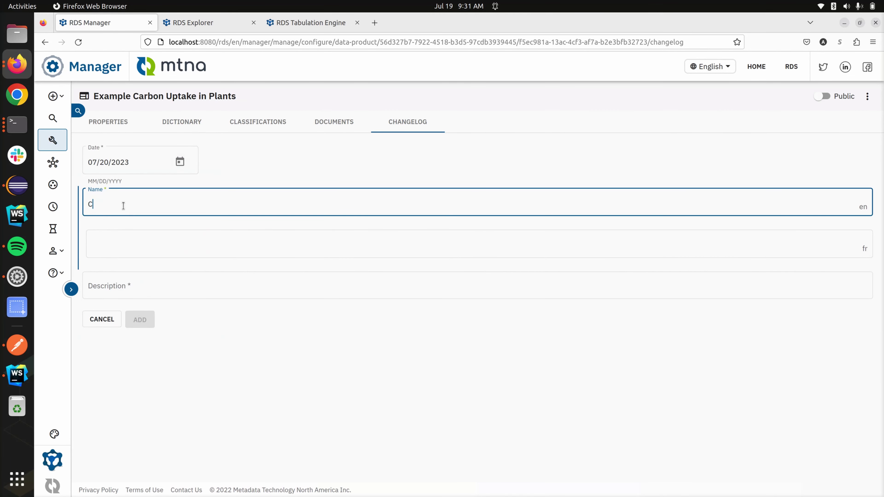
text(Corrected Some Issue)
Set the changelog entry's English description to "Important details about the issue that was corrected." and add the entry
click(171, 274)
click(179, 242)
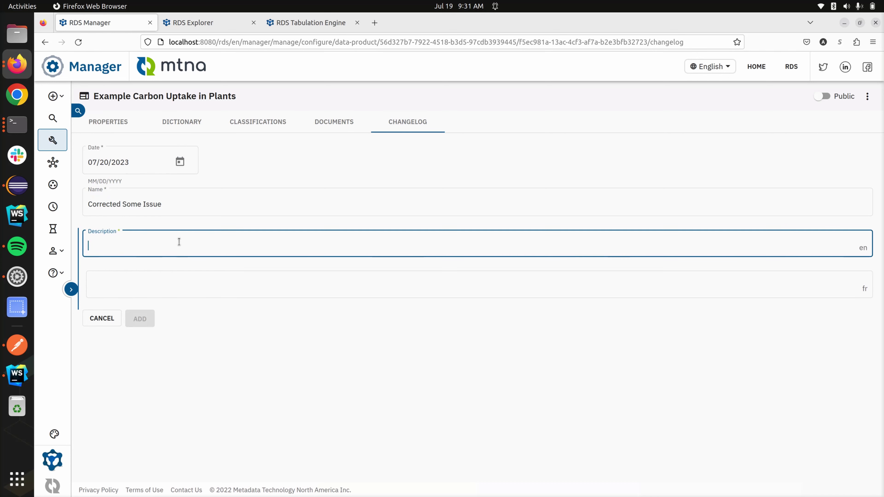
text(Important deta)
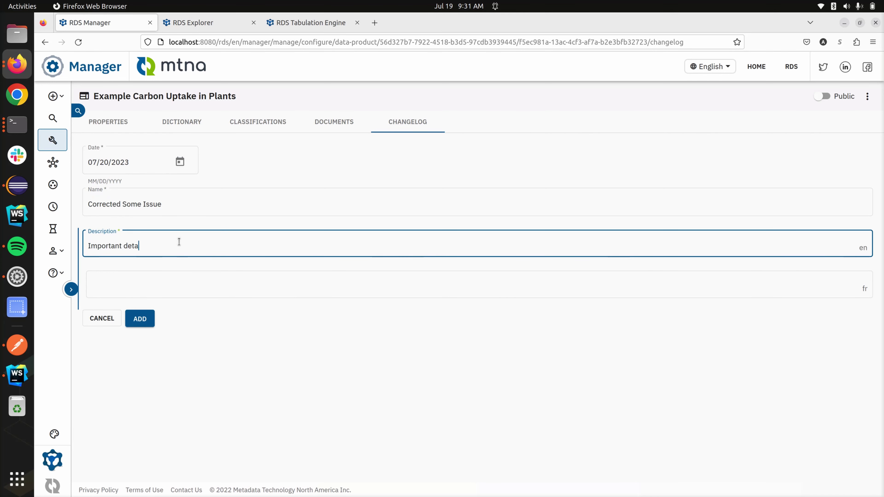
text(ils about the issue that was corrected.)
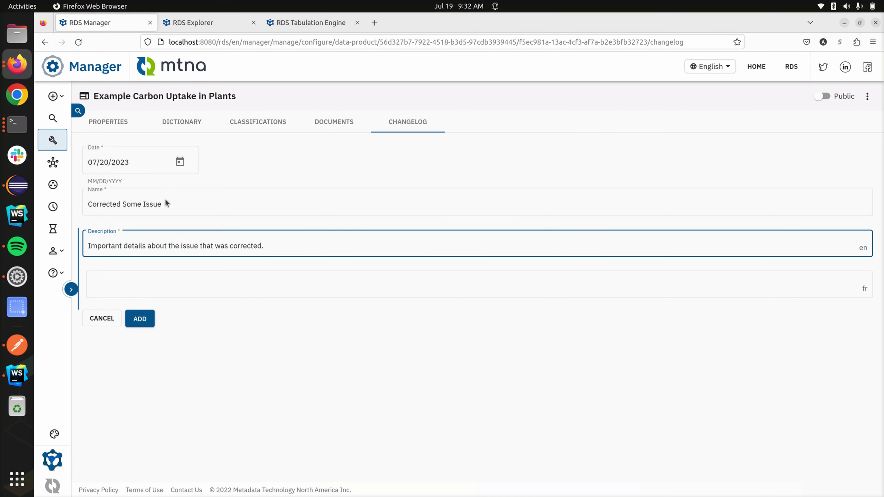
drag(188, 222, 189, 302)
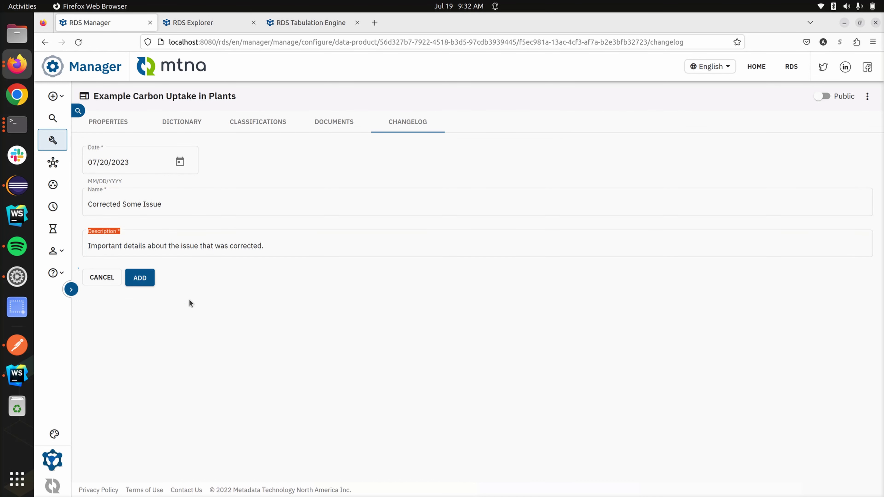
click(143, 277)
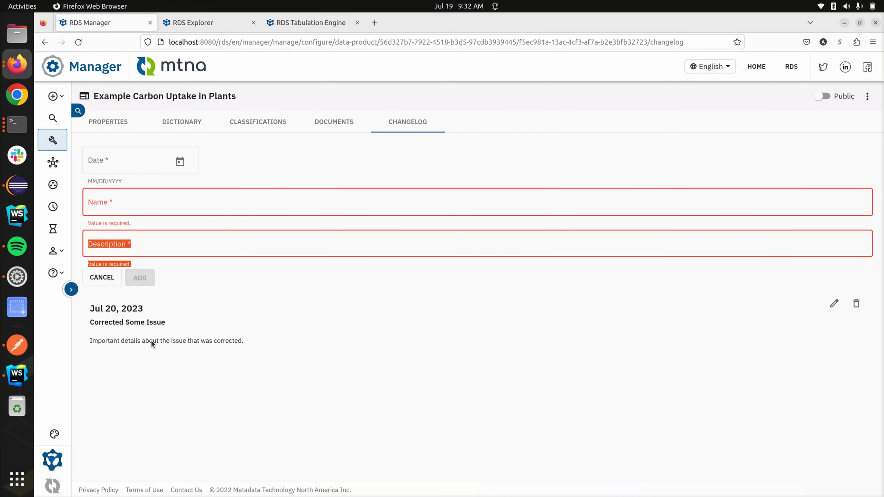
click(295, 357)
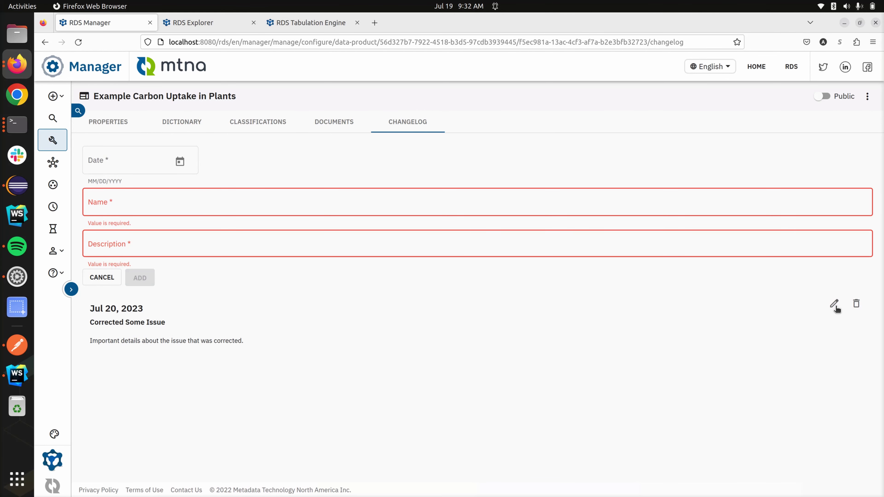
Switch to RDS Explorer and check the changelog in the data product's details
click(223, 23)
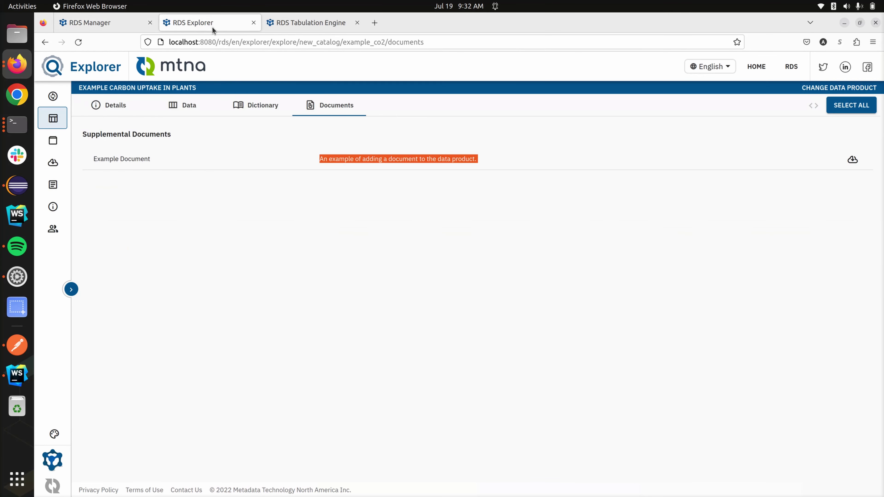
click(113, 103)
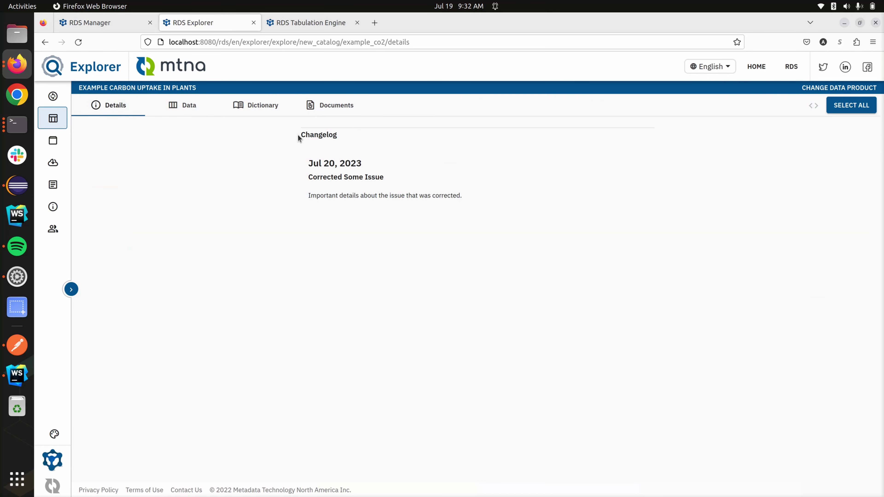
drag(299, 135, 469, 203)
click(470, 203)
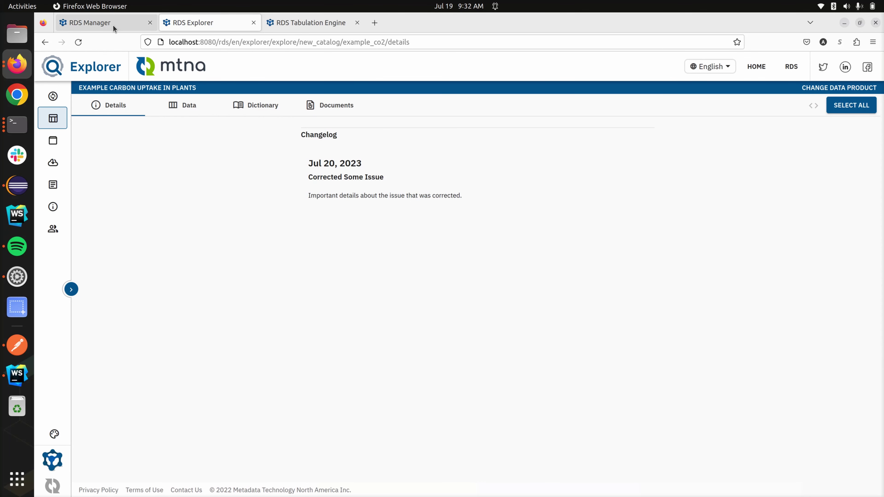
Return to the data product's properties in RDS Manager and review the source options for importing metadata, without importing anything
click(94, 24)
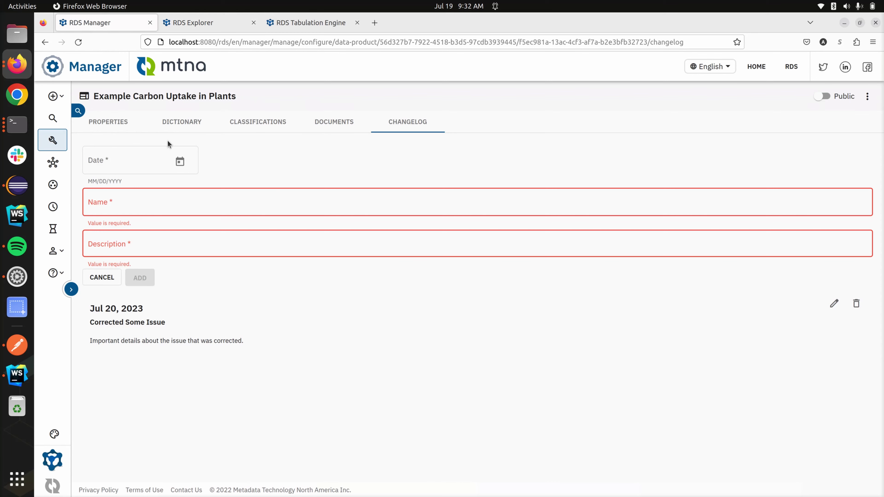
click(129, 126)
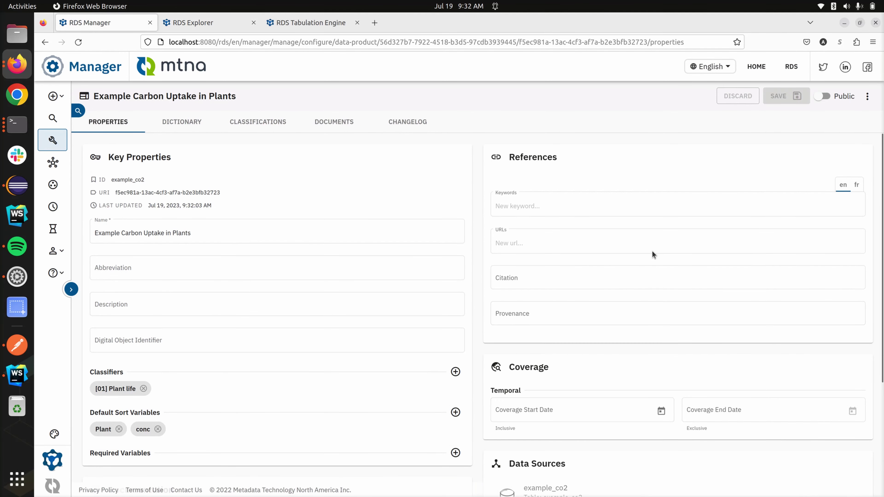
click(867, 99)
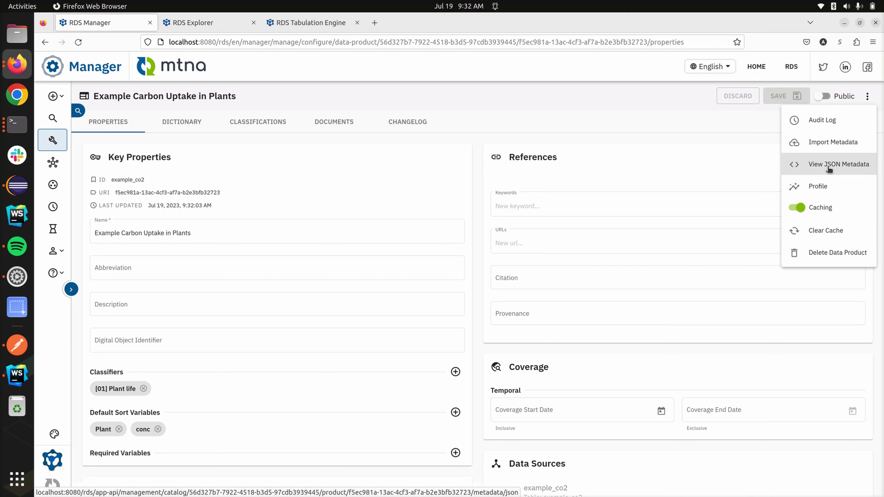
click(830, 144)
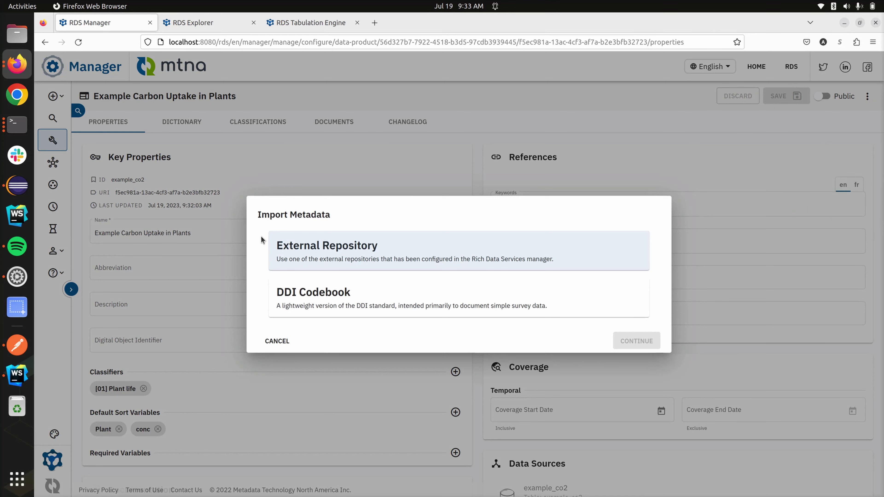
click(284, 341)
Open the external repositories and examine the connection settings required for adding a Colectica Repository
click(71, 289)
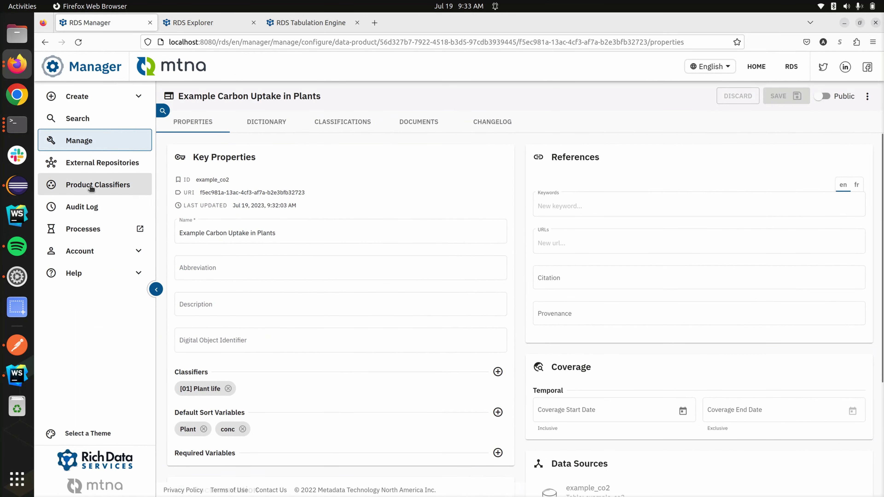
click(86, 170)
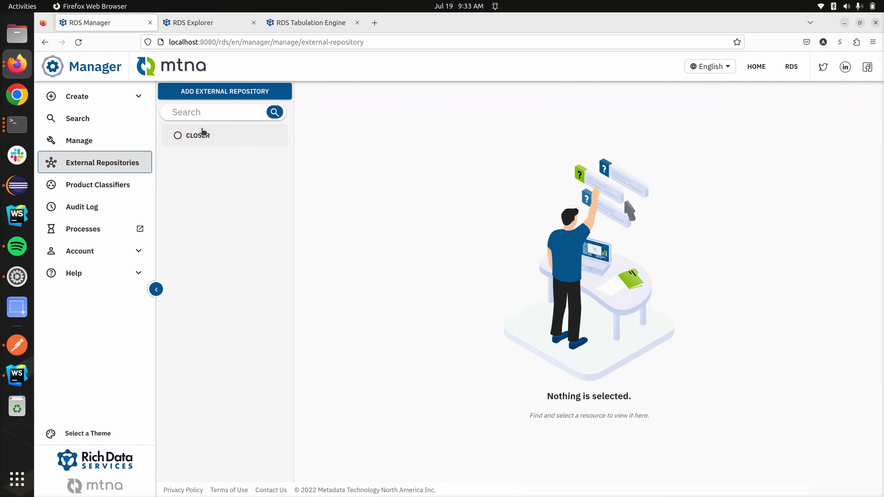
click(230, 91)
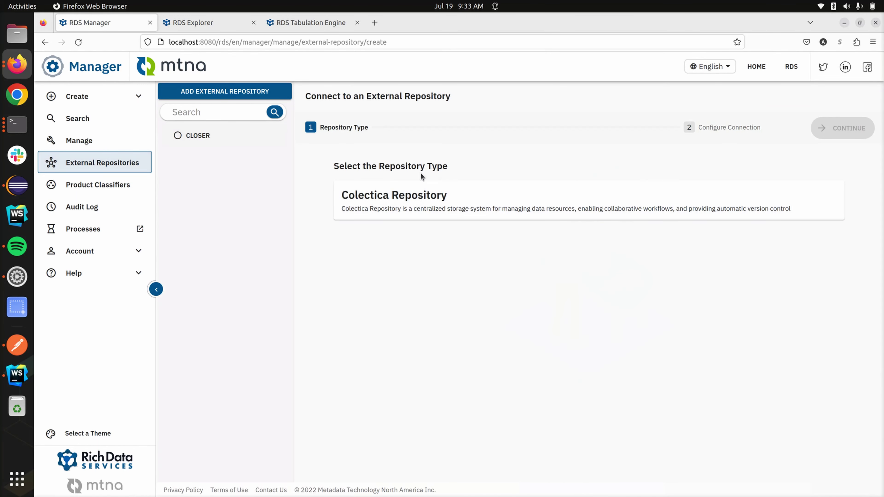
click(431, 206)
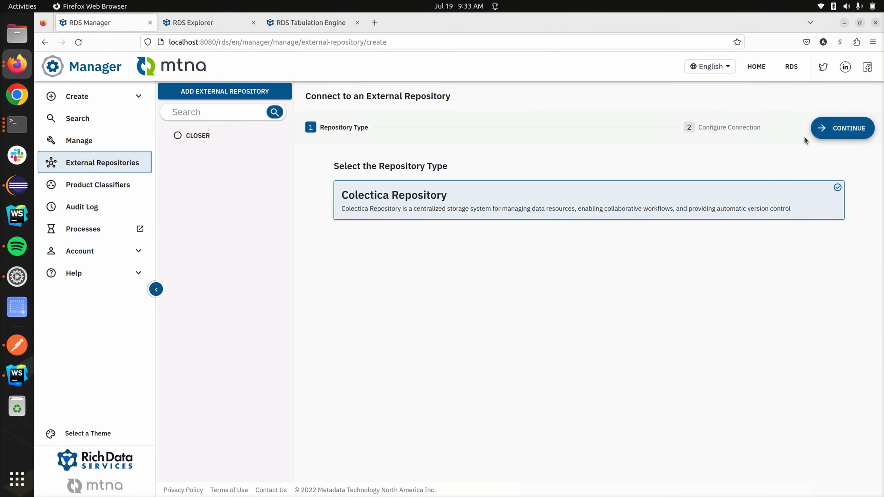
click(815, 133)
click(359, 223)
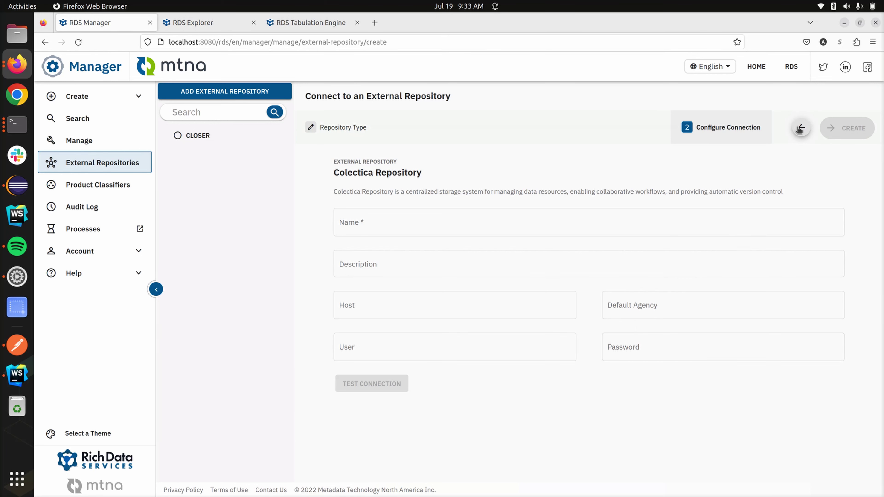
Reopen the Example Carbon Uptake in Plants data product from New Catalog for management
click(107, 140)
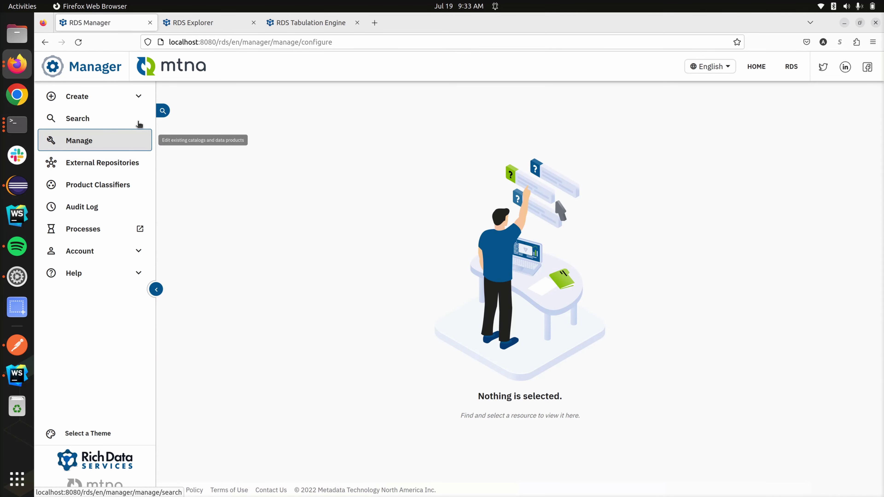
click(163, 112)
click(168, 150)
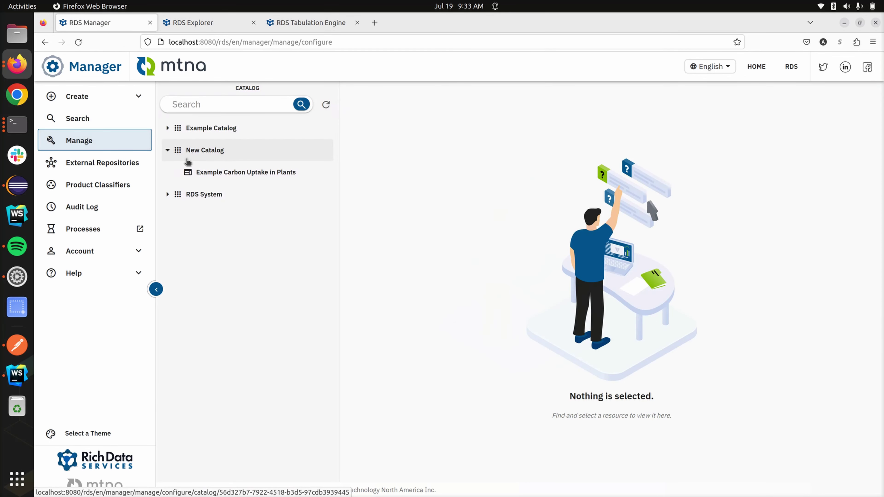
click(206, 172)
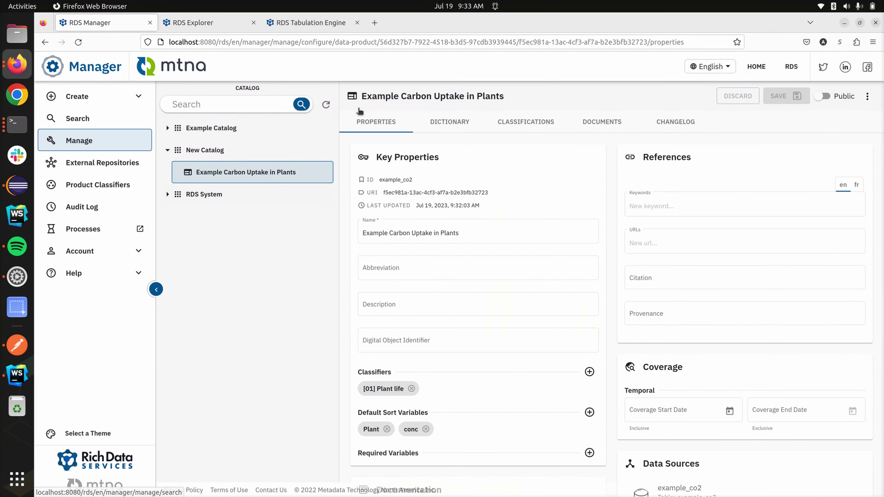
Collapse the catalog and navigation panes and check what the CLOSER external repository offers for metadata import, returning to the source choice
drag(339, 127, 244, 119)
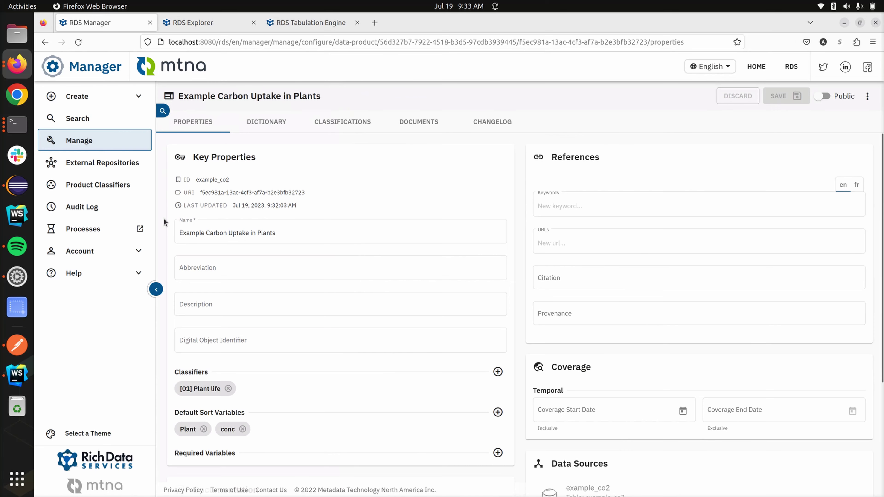
click(156, 289)
click(867, 96)
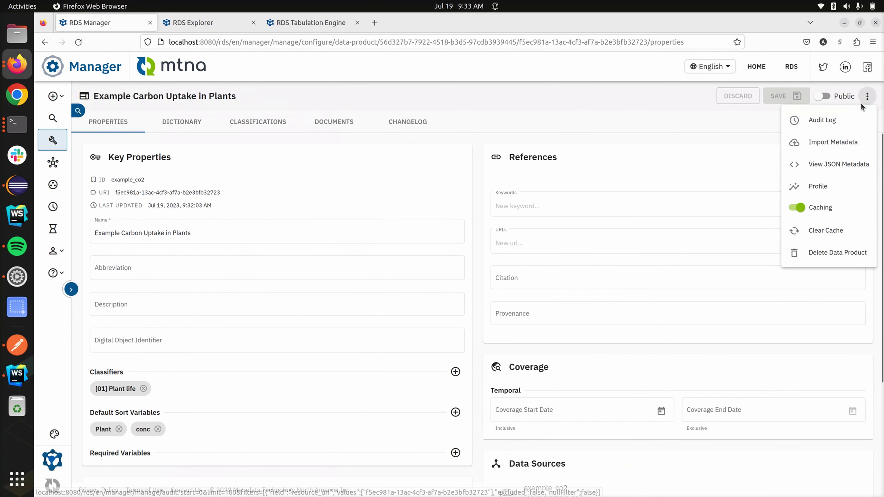
click(840, 141)
click(465, 244)
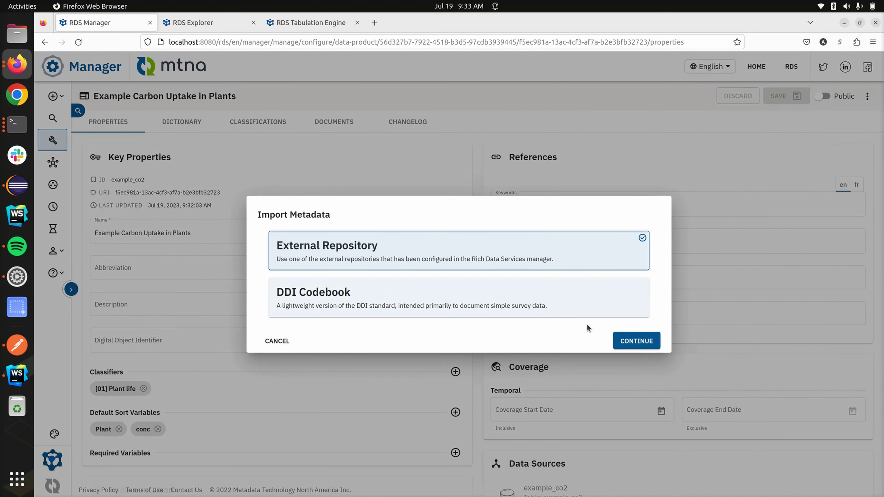
click(619, 340)
click(395, 274)
click(365, 276)
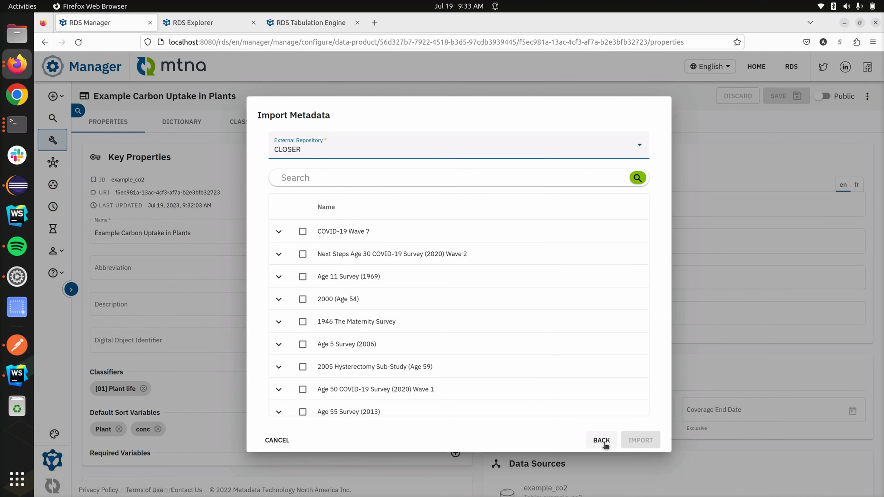
click(602, 441)
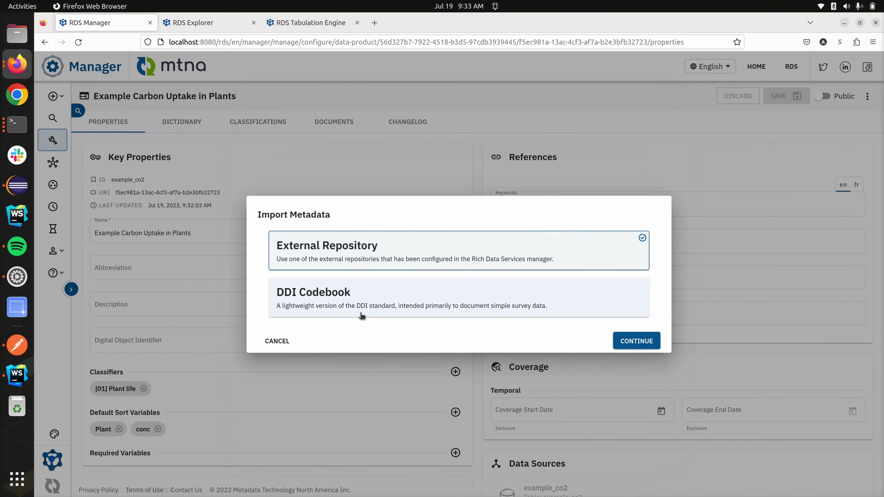
Choose DDI Codebook as the metadata source and upload co2.ddi25.xml from the example_data folder
click(361, 315)
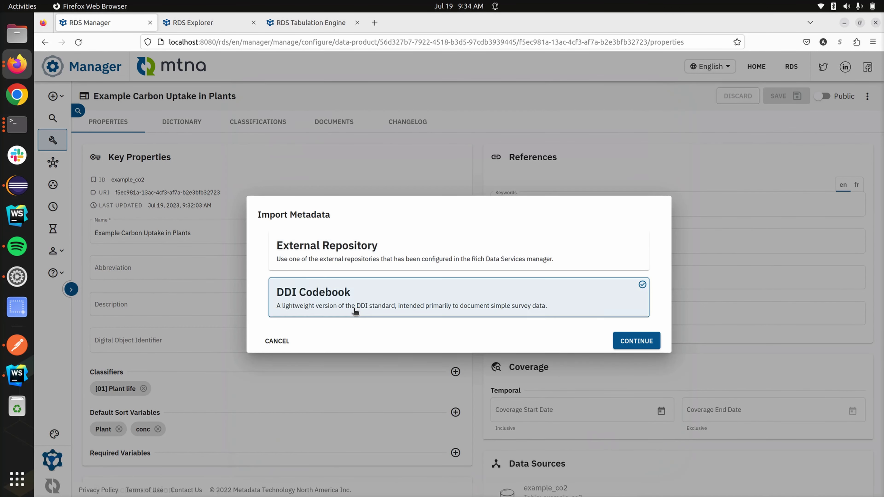
click(629, 343)
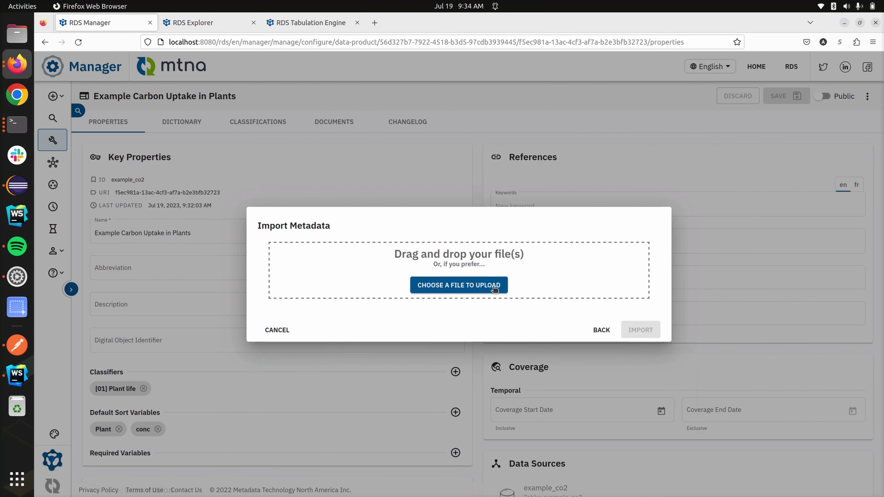
click(484, 288)
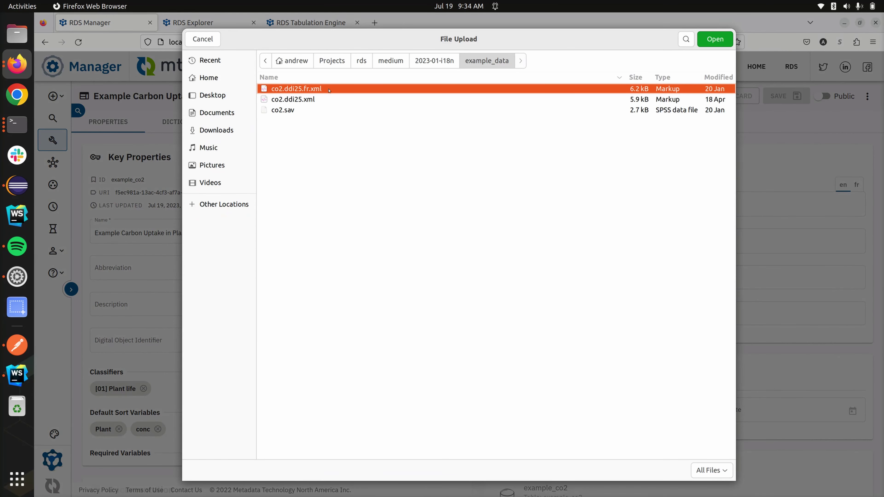
click(289, 100)
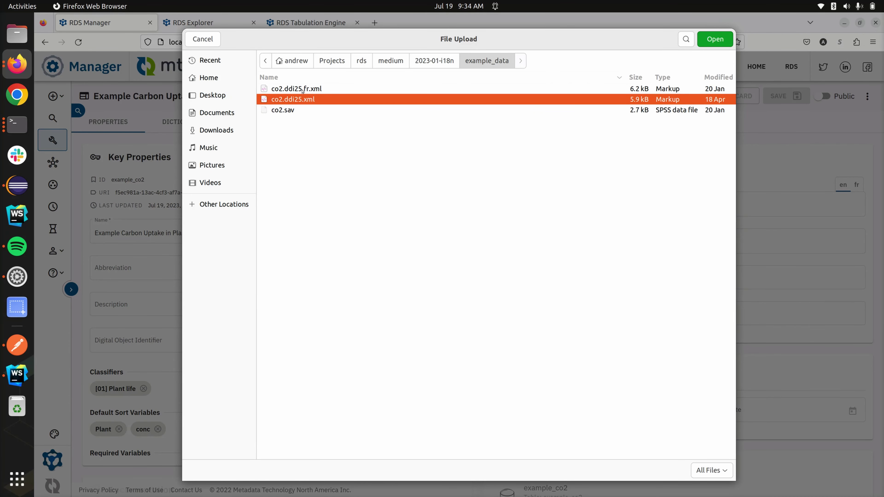
double_click(319, 101)
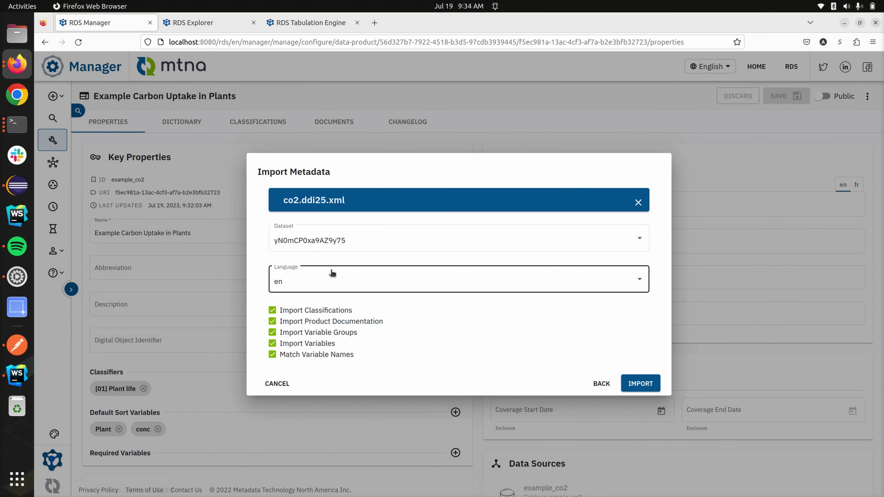
Check the dataset choices, import the codebook metadata in en with all import options enabled, and close the process details
click(366, 242)
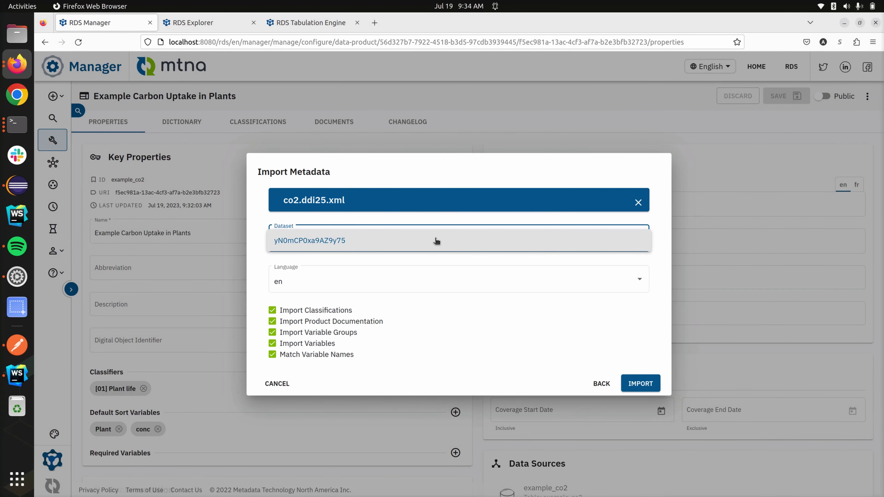
click(480, 312)
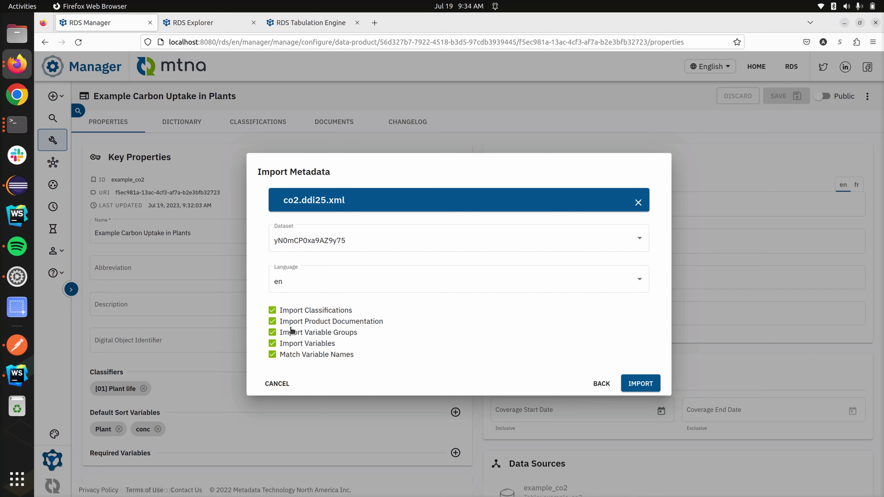
click(630, 384)
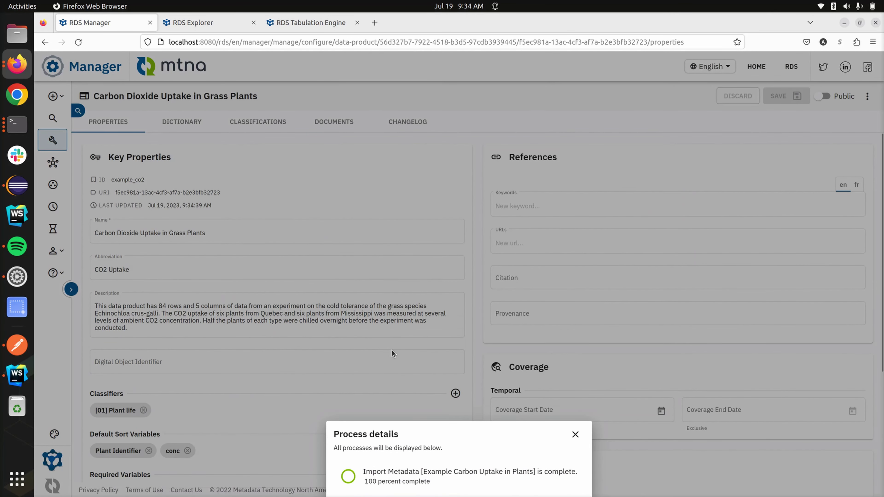
click(573, 435)
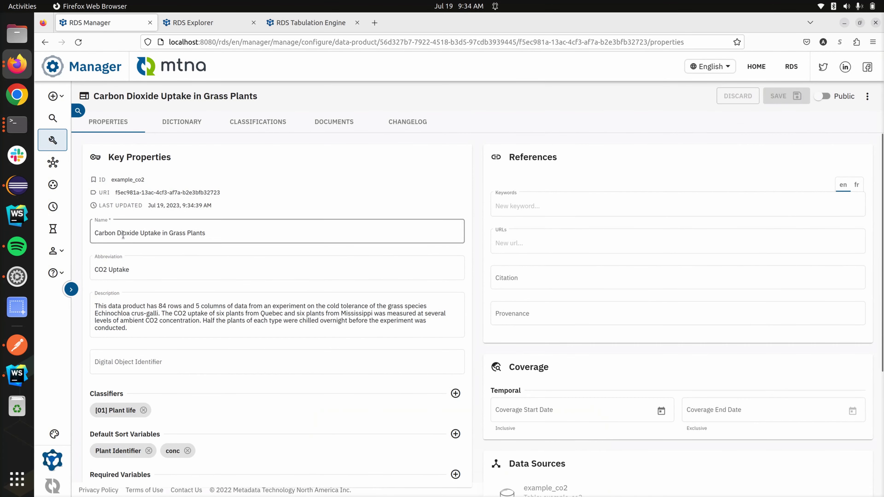
Review the imported name, description and other key properties of the data product in its English and French fields
double_click(126, 232)
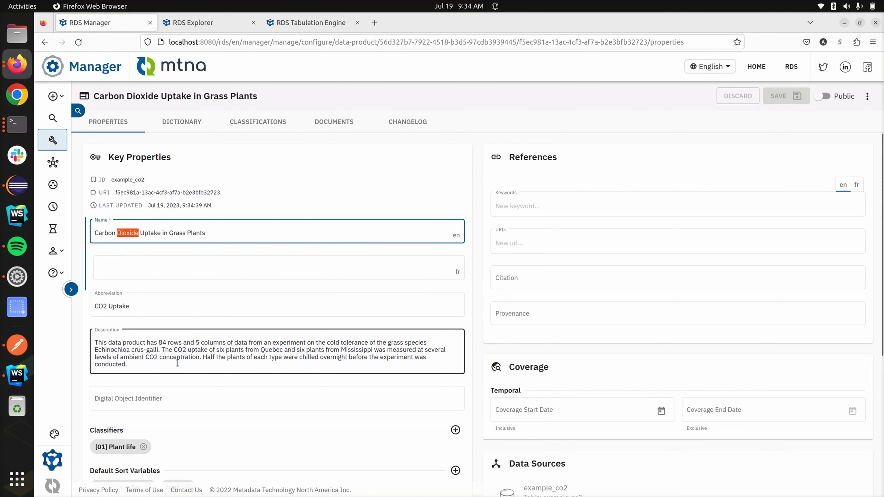
click(181, 355)
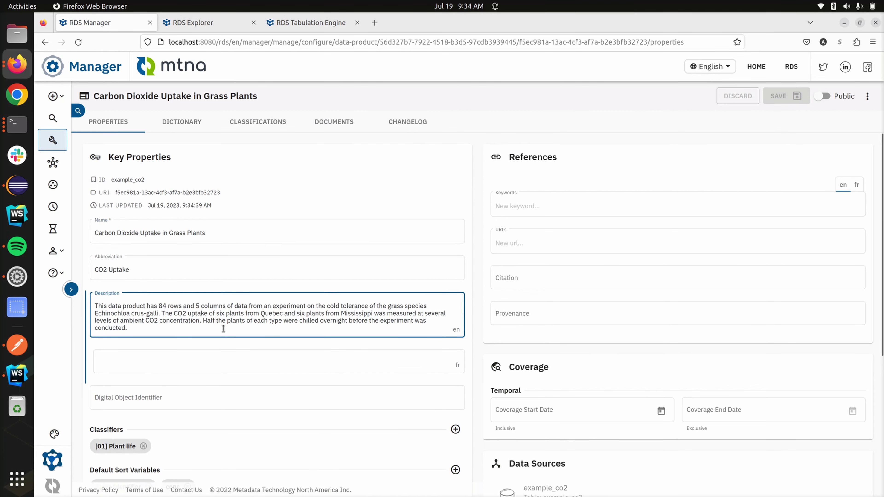
scroll(411, 314, down, 2)
scroll(411, 314, up, 2)
Check the dictionary and the codes of the Type and Treatment classifications, and reload the dictionary page to refresh the variable metadata
click(185, 120)
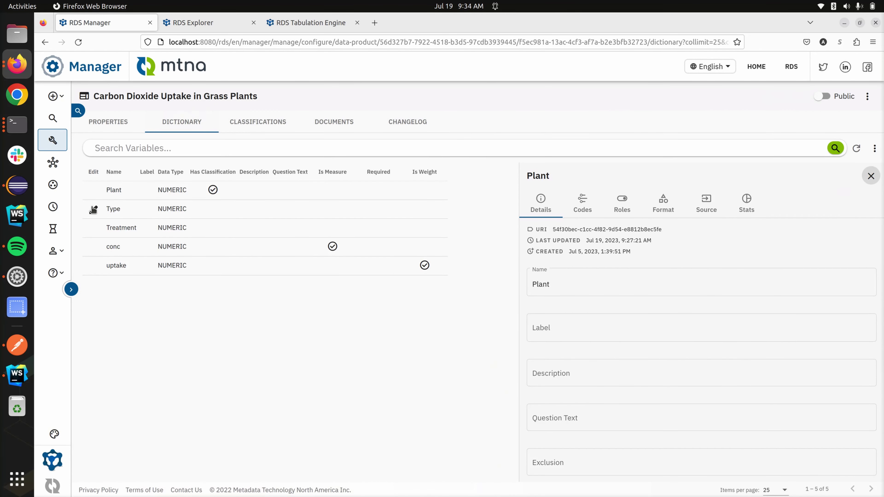
click(240, 129)
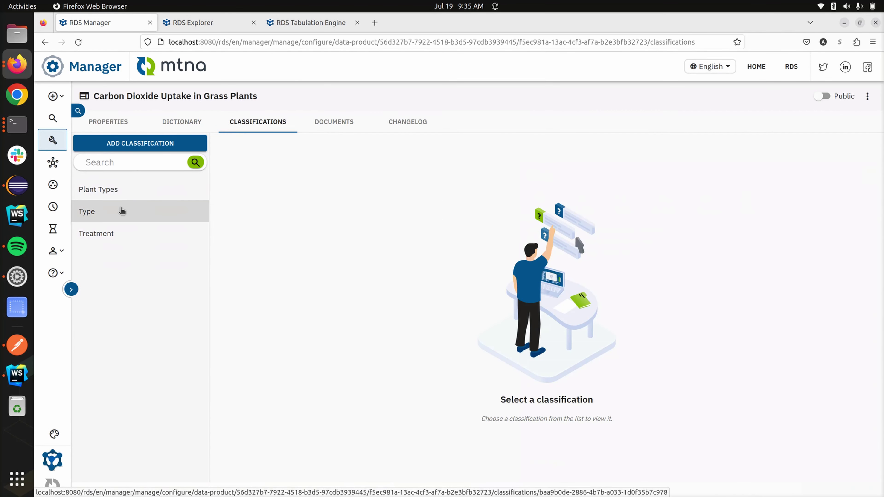
click(114, 209)
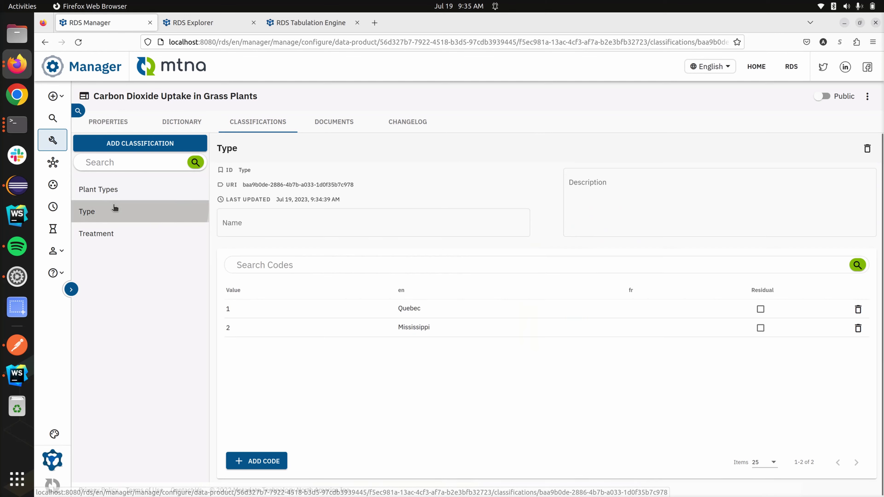
click(117, 232)
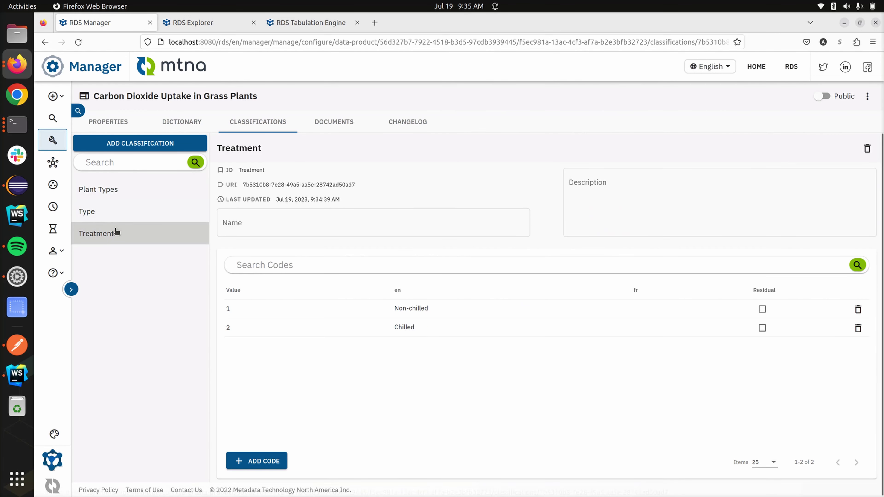
click(181, 122)
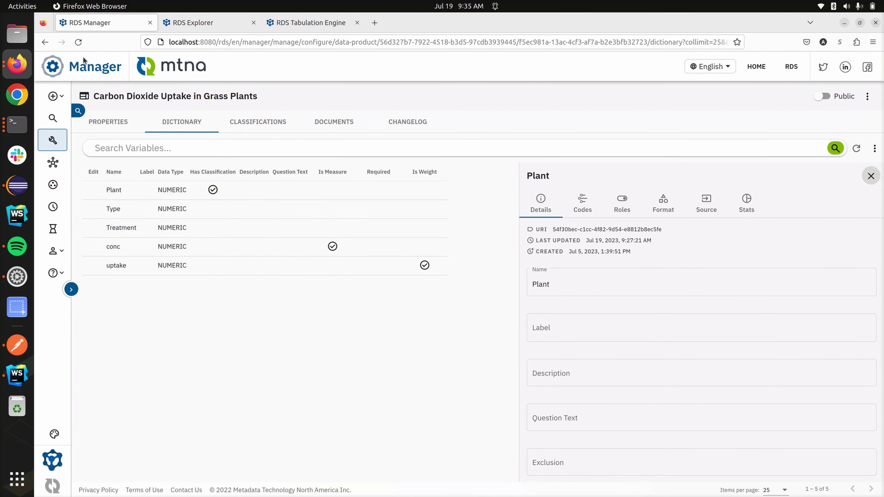
click(78, 43)
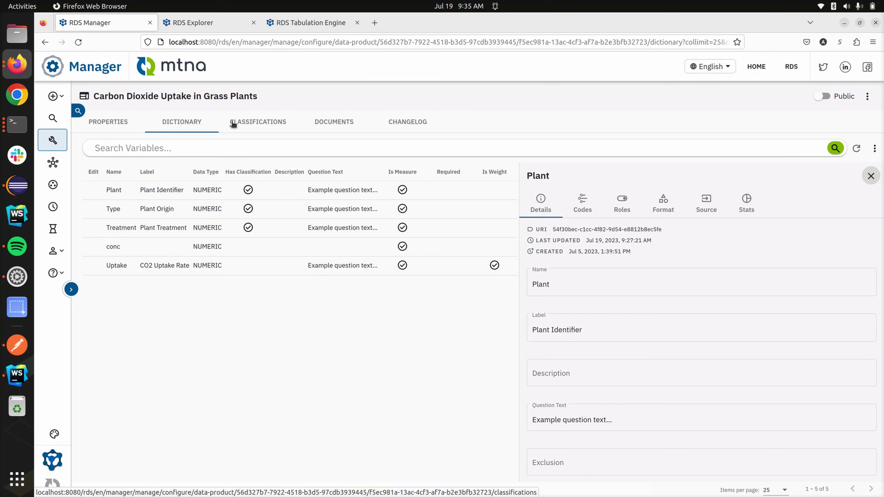
Review the codes and language columns of the Plant Types, Type and Treatment classifications, and return to the variable dictionary
click(261, 121)
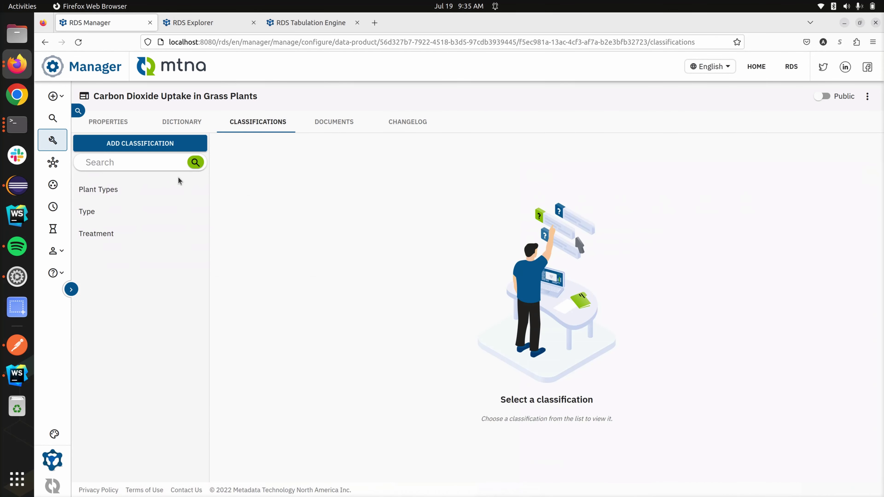
click(146, 185)
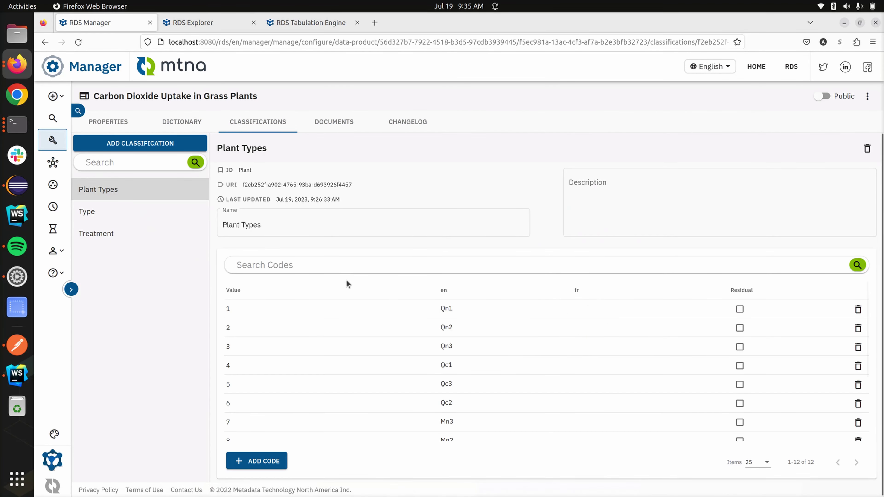
scroll(367, 328, down, 2)
scroll(366, 328, down, 1)
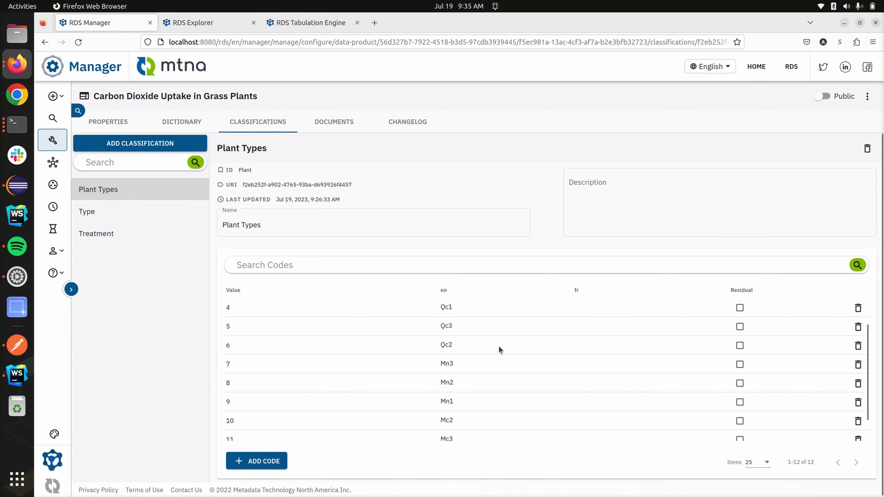
scroll(505, 337, up, 3)
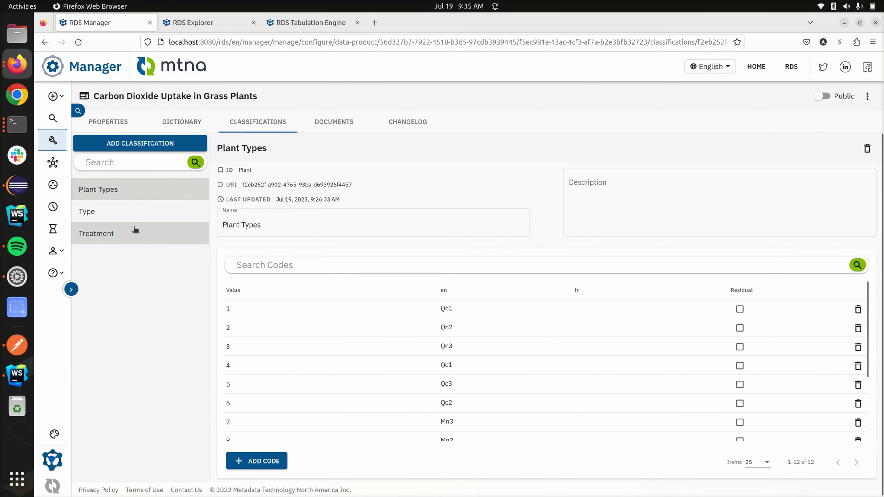
click(133, 218)
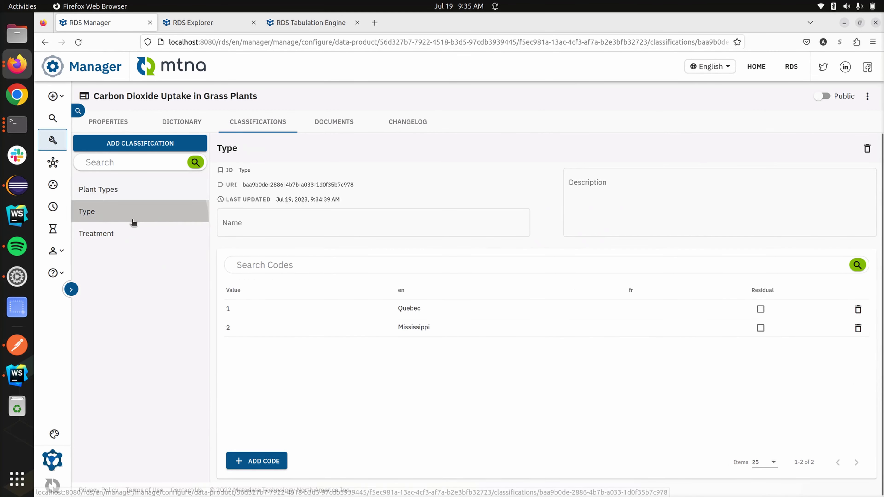
click(112, 239)
click(126, 215)
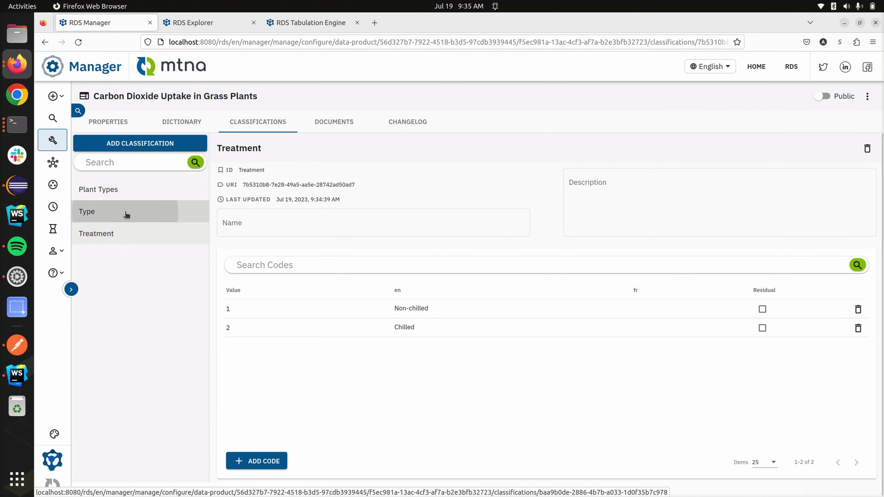
click(130, 191)
click(186, 126)
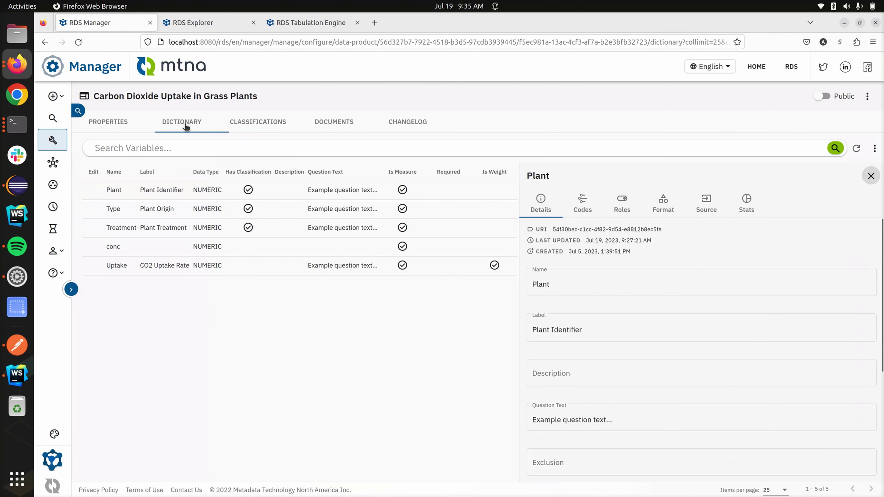
Start a metadata import for the data product, choosing a new source of the DDI Codebook type
click(128, 125)
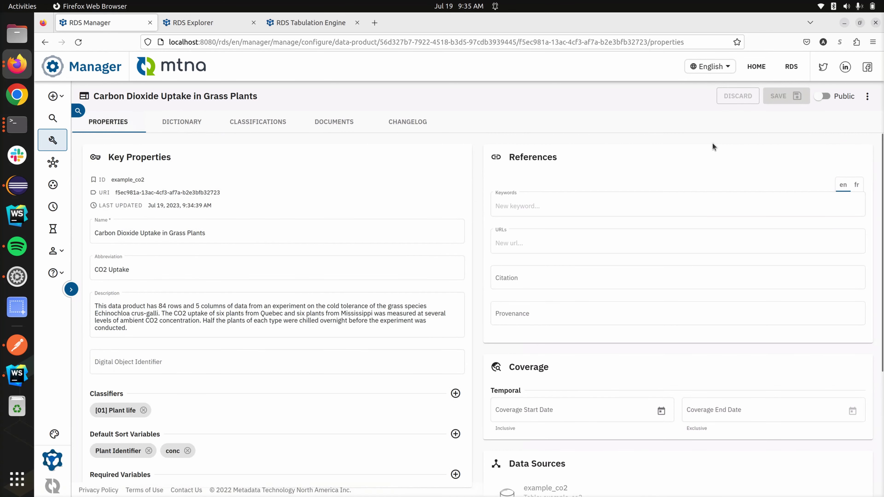
click(868, 96)
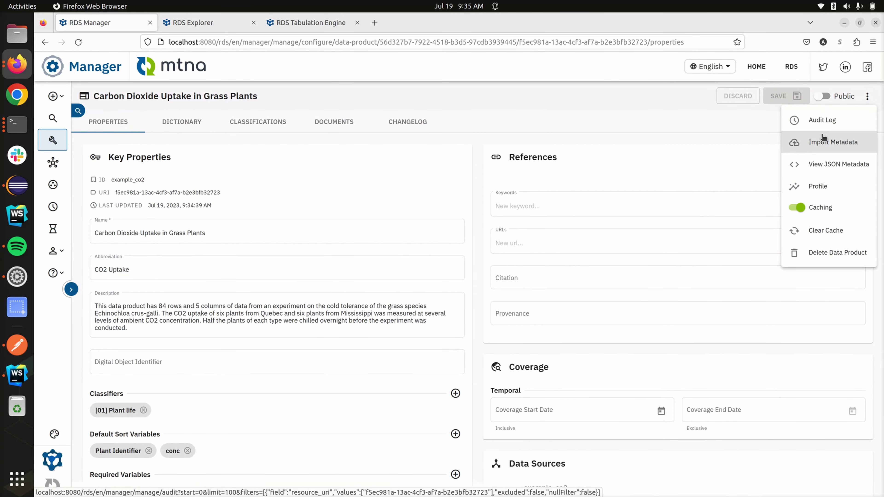
click(818, 141)
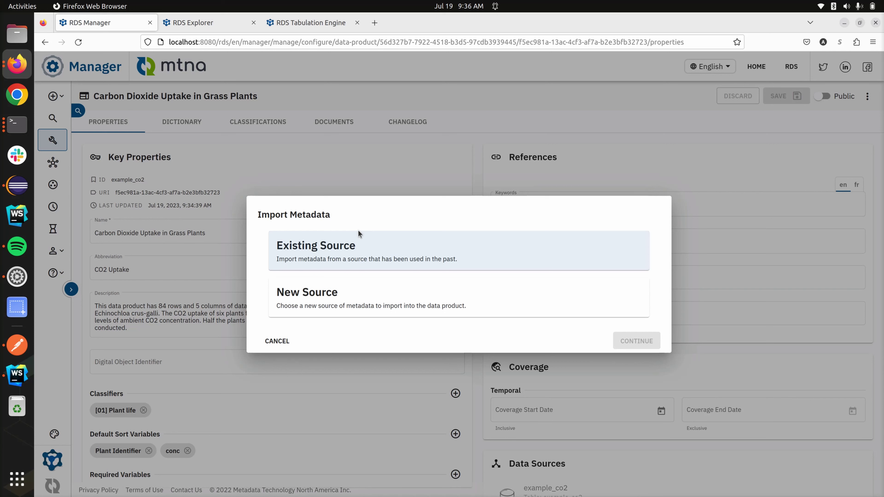
click(358, 284)
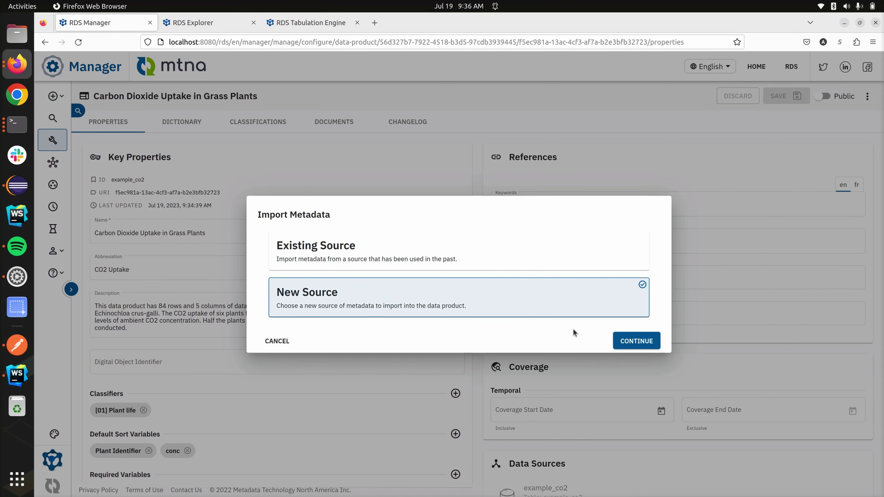
click(616, 340)
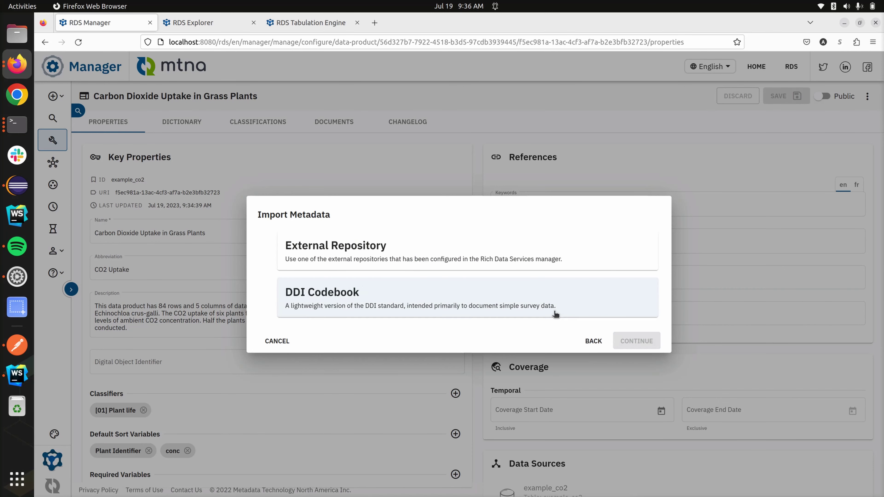
click(508, 311)
click(626, 338)
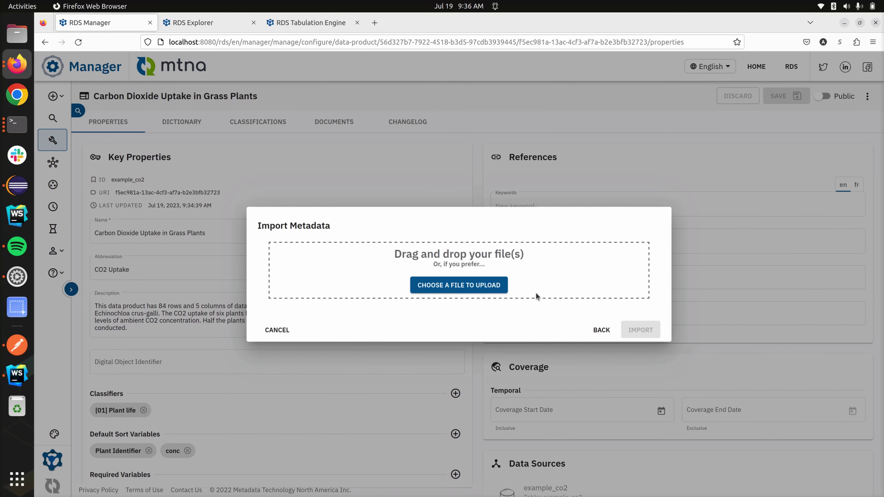
Upload co2.ddi25.fr.xml, import its metadata in fr with all import options enabled, and close the process details
click(477, 284)
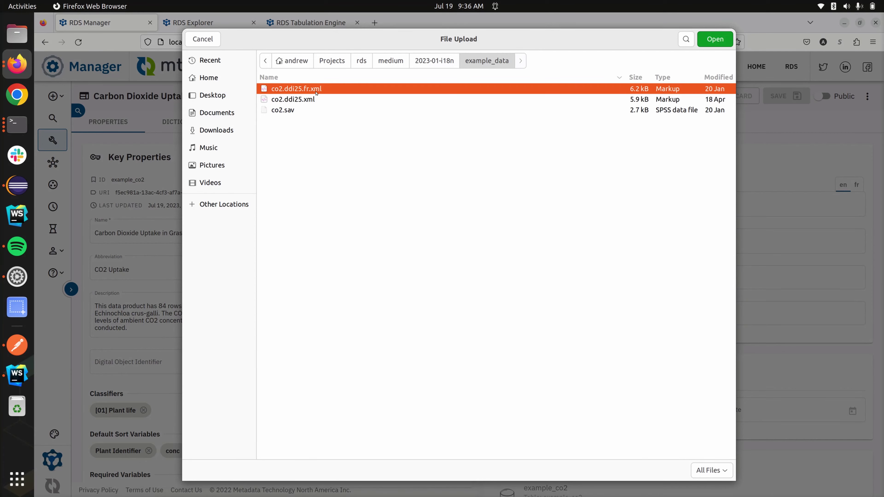
double_click(316, 93)
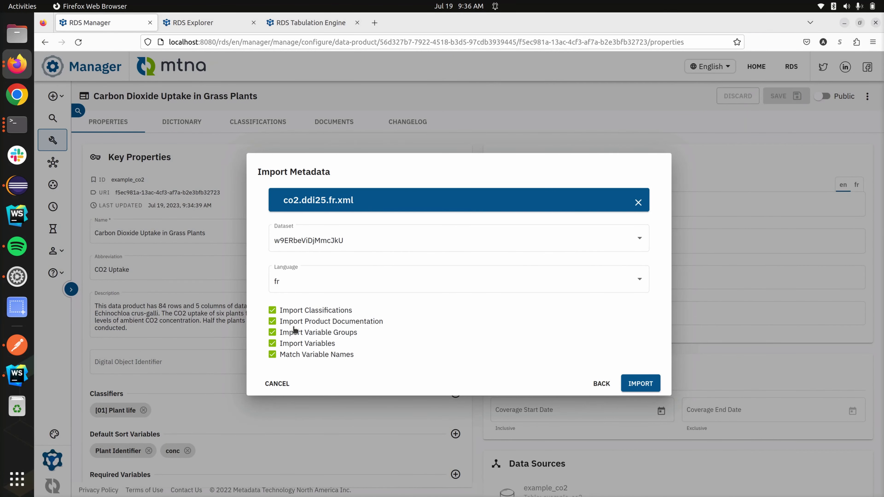
click(632, 385)
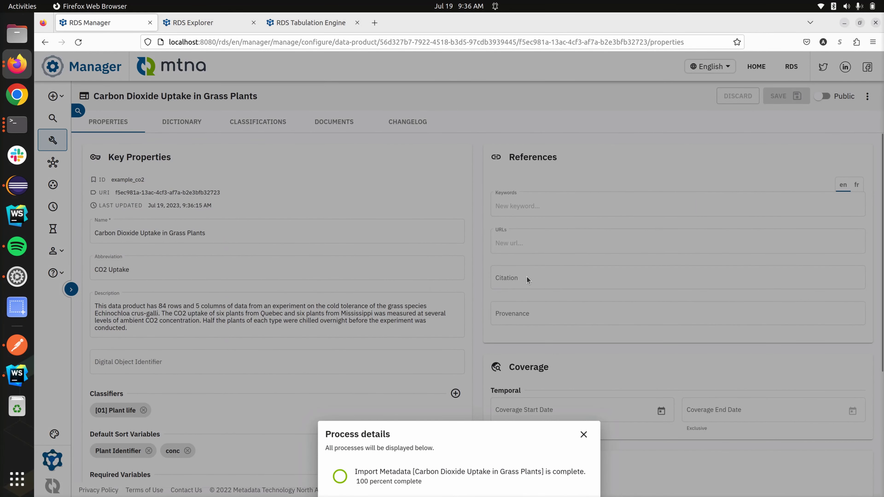
click(478, 284)
Check the English and French description and name of the data product, and reload its variable dictionary
click(379, 307)
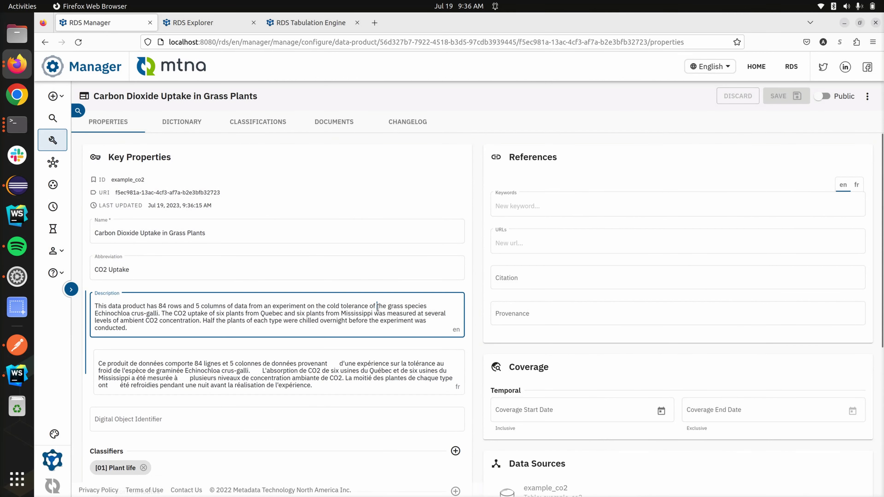
click(232, 234)
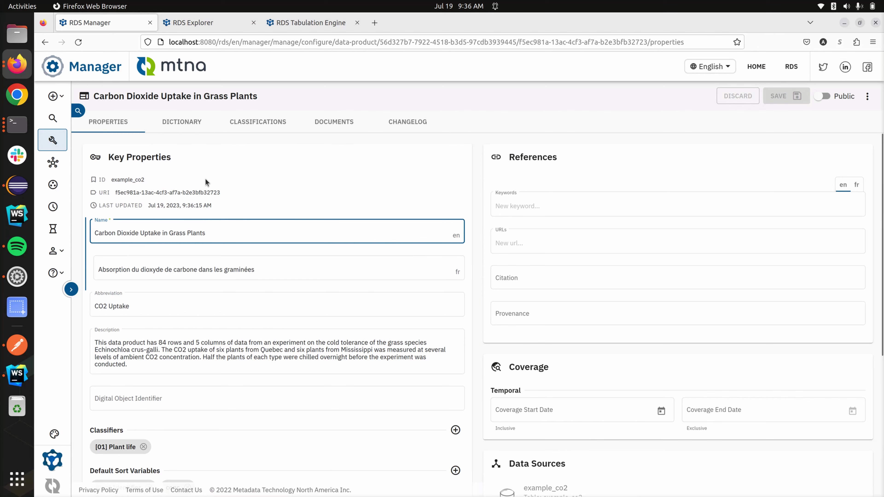
click(165, 120)
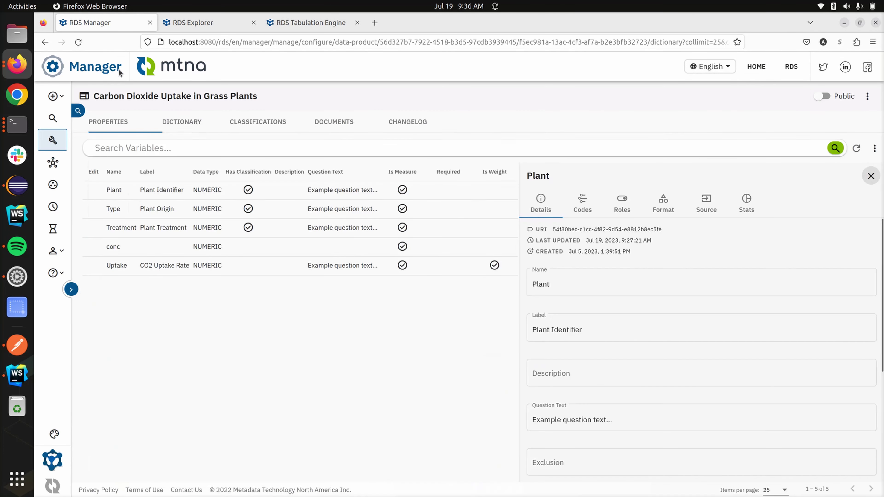
click(79, 41)
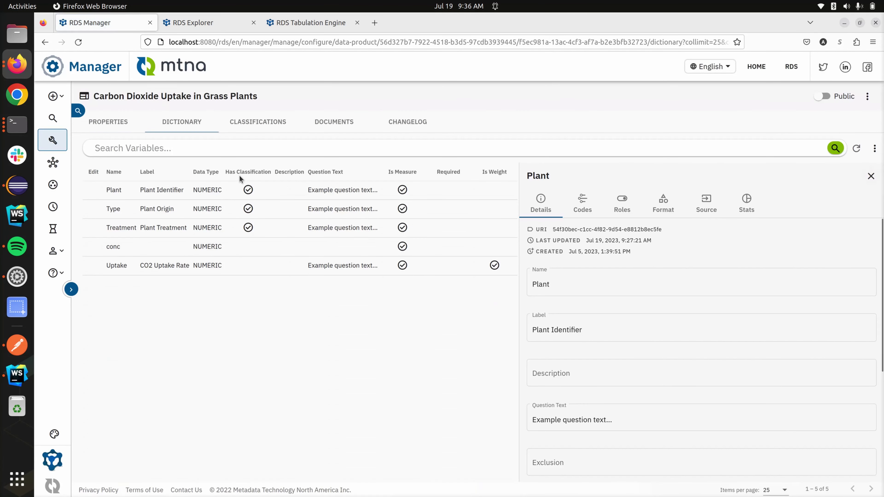
Compare the en and fr codes of the Plant Types, Type and Treatment classifications, and return to the product's properties
click(253, 124)
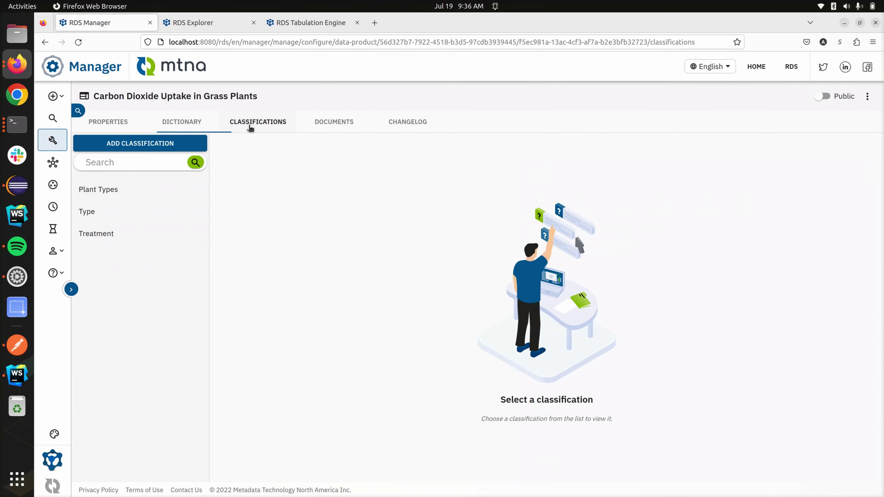
click(139, 189)
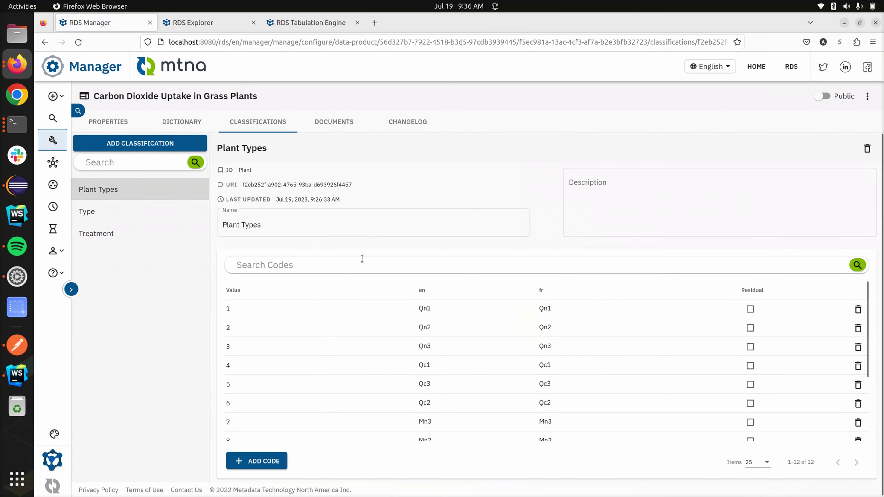
click(148, 215)
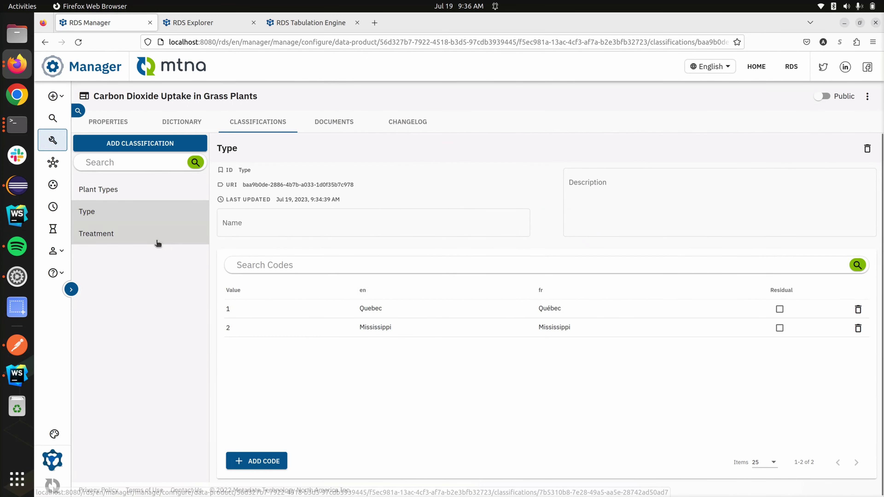
click(155, 240)
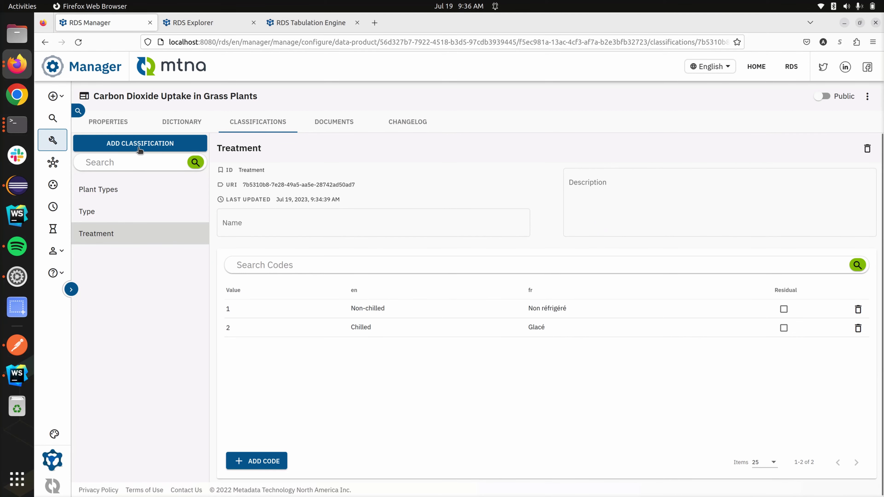
click(113, 116)
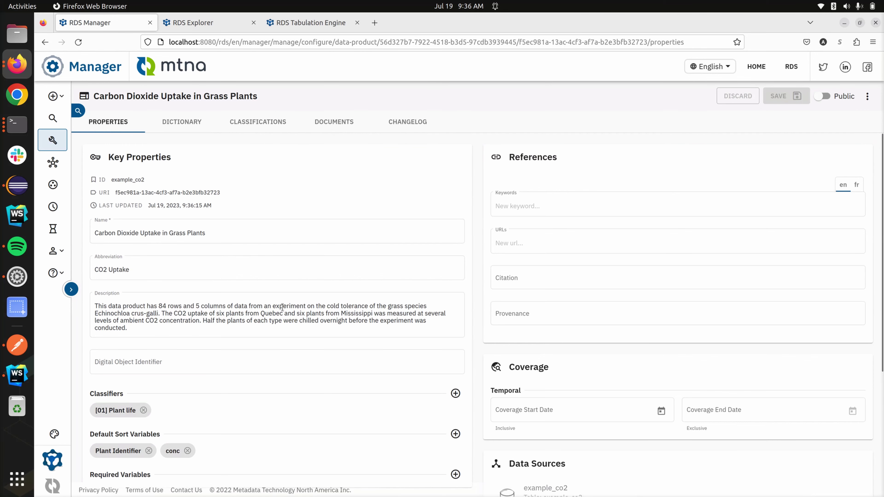
Switch to RDS Explorer, reload the data view of the data product, and view the codes of the Plant variable
click(188, 24)
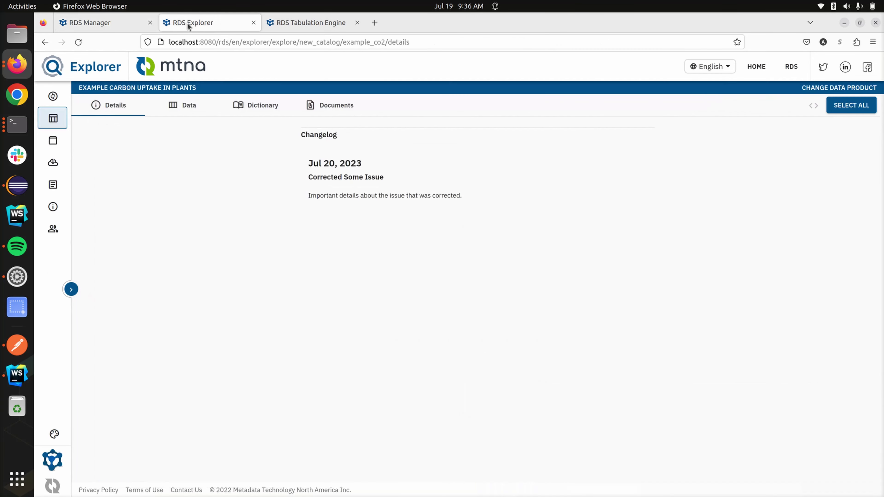
click(176, 108)
click(79, 42)
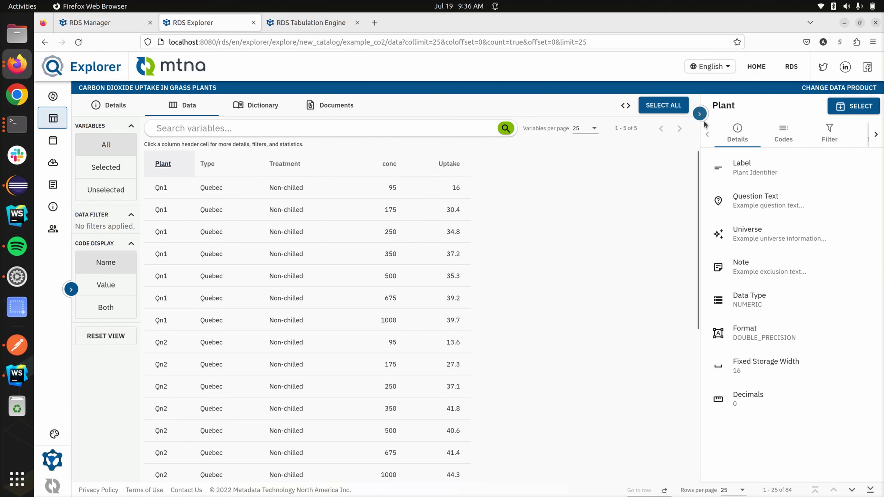
click(776, 126)
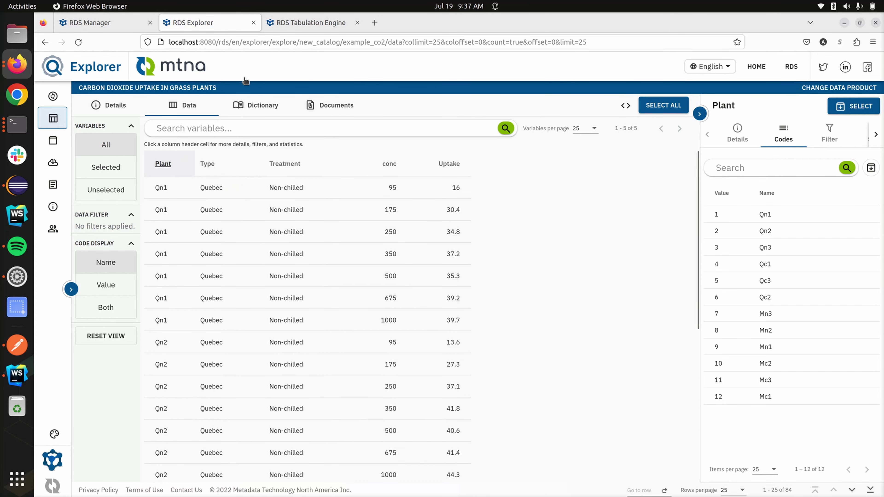
Switch to RDS Tabulation Engine, reload the custom table page, set Plant Identifier as the rows, and check the measure choices
click(278, 23)
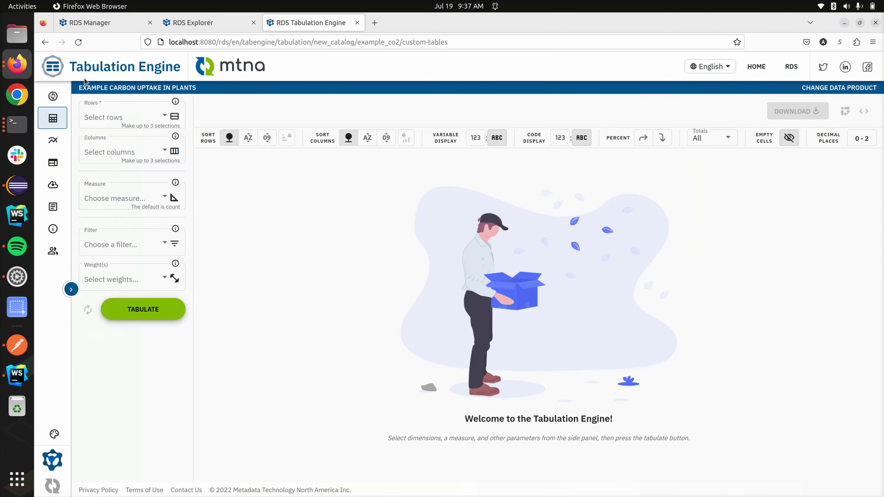
click(115, 116)
click(151, 368)
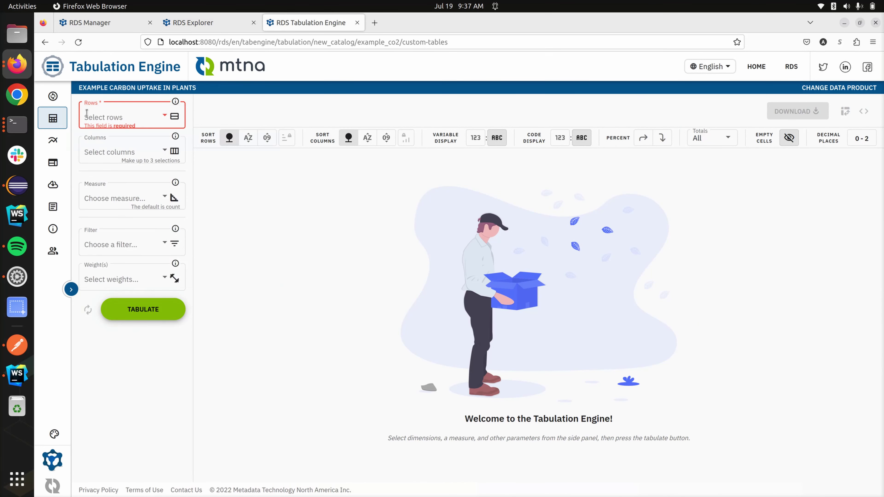
click(79, 42)
click(117, 111)
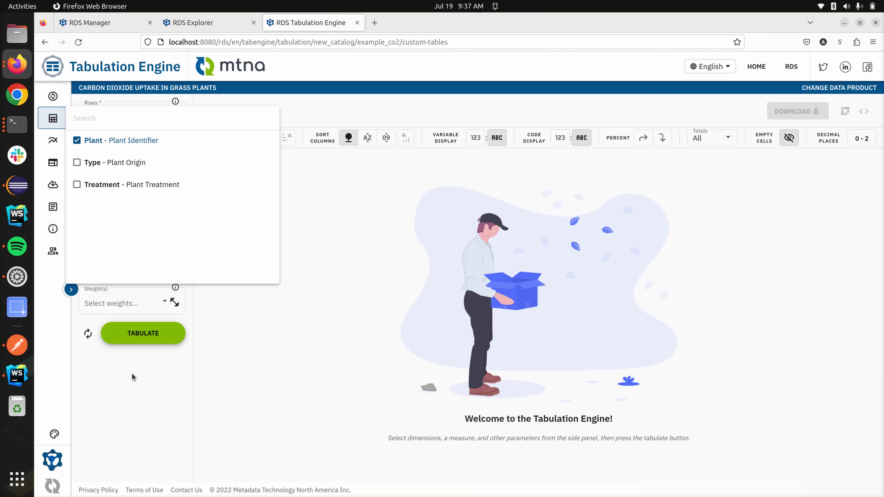
click(134, 364)
click(118, 221)
click(125, 356)
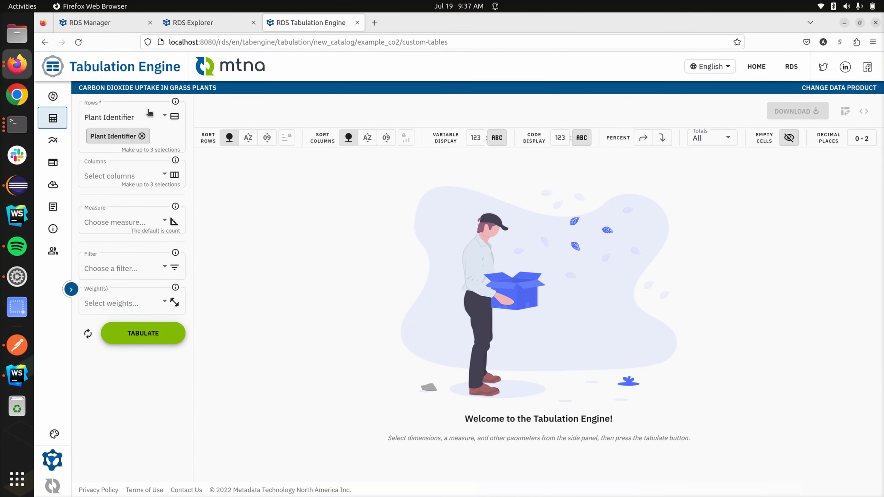
Switch back to RDS Manager and make the Carbon Dioxide Uptake in Grass Plants data product public
click(100, 25)
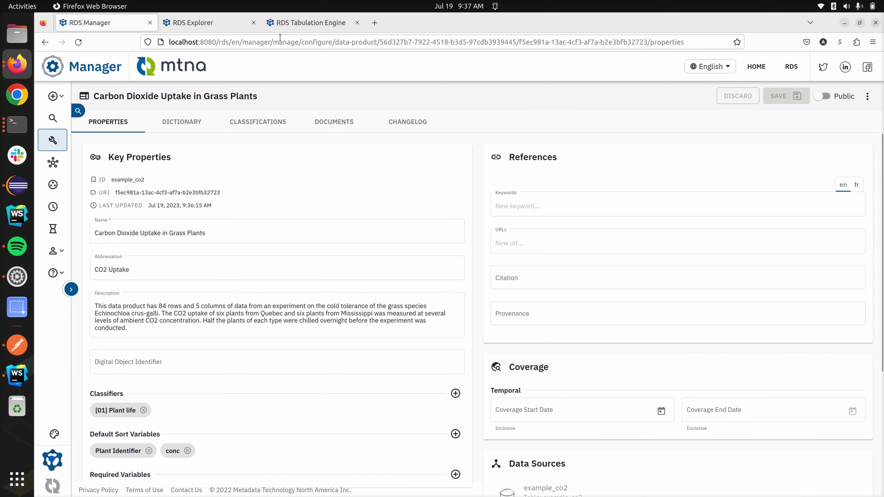
click(822, 96)
click(515, 302)
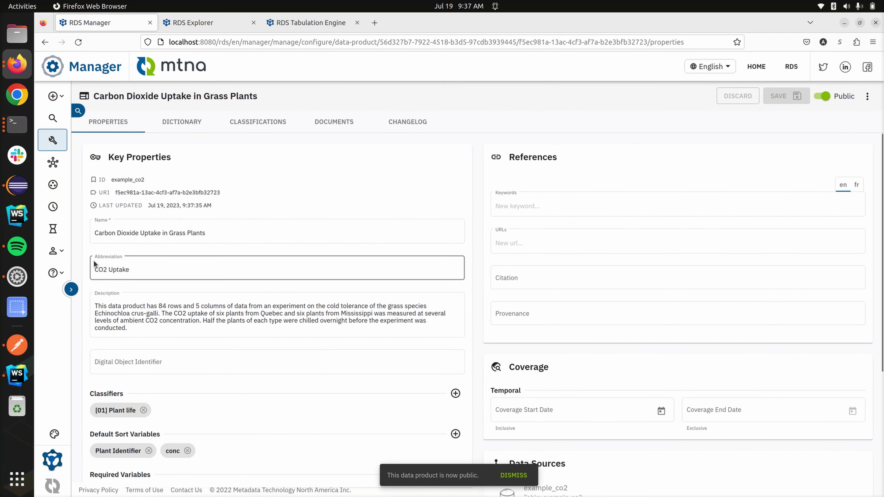
Log out of the RDS Manager account
click(71, 289)
click(91, 256)
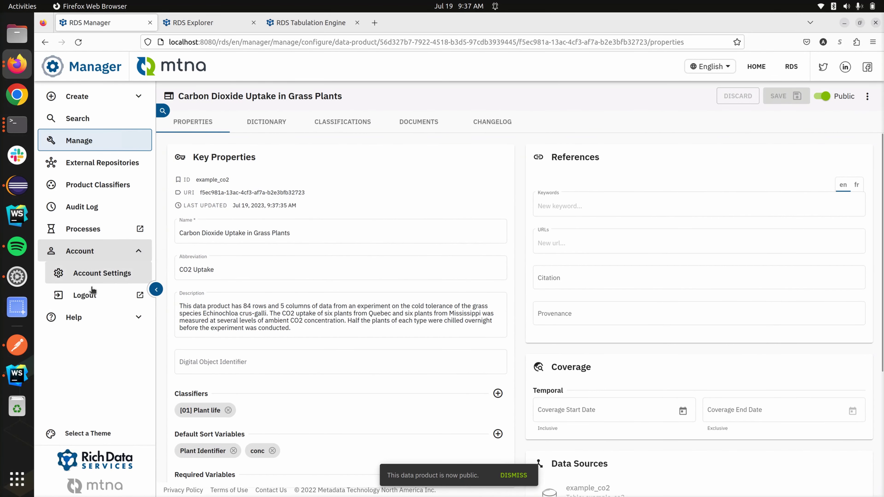
click(93, 294)
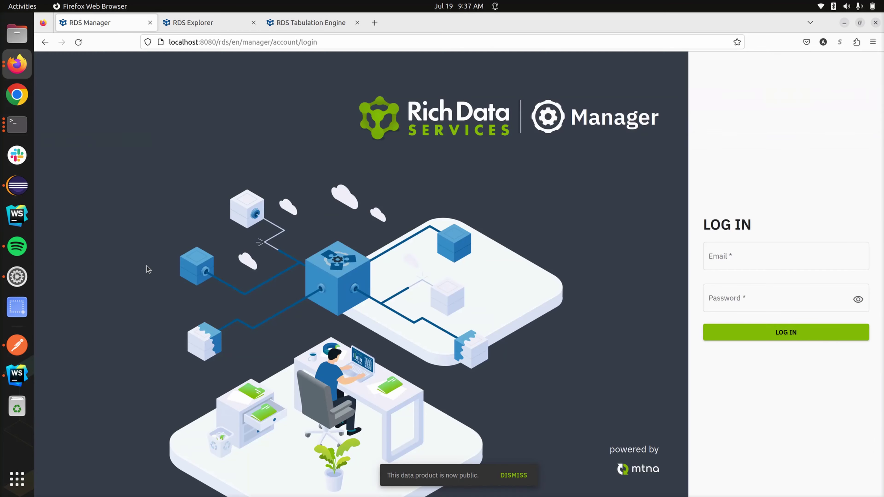
Switch to RDS Explorer, reload it as a logged-out visitor, and open the Carbon Dioxide Uptake in Grass Plants data product
click(205, 29)
click(66, 54)
click(74, 45)
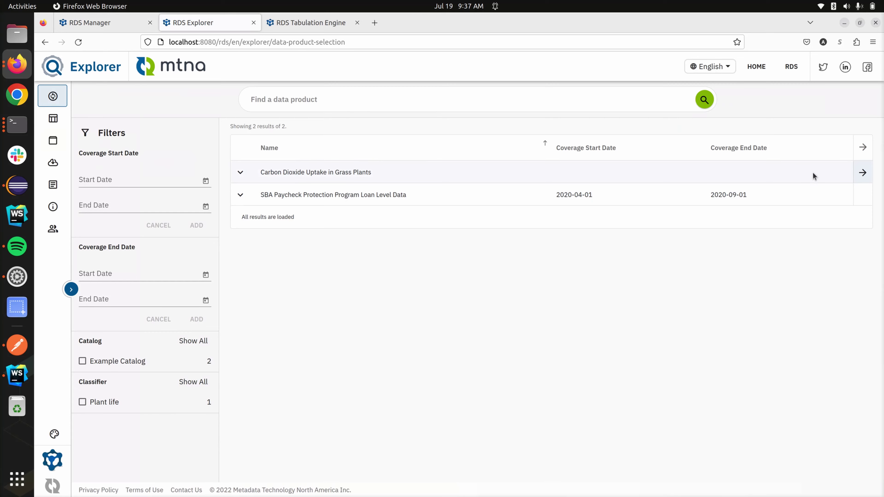
click(863, 172)
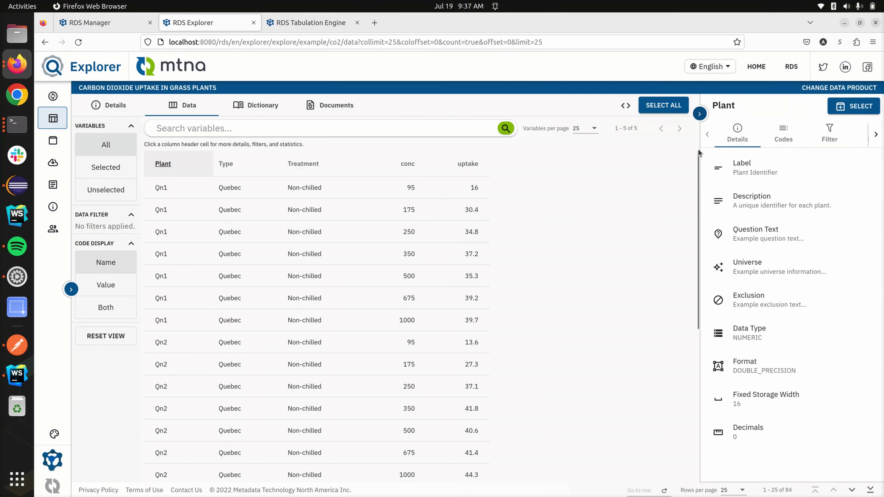